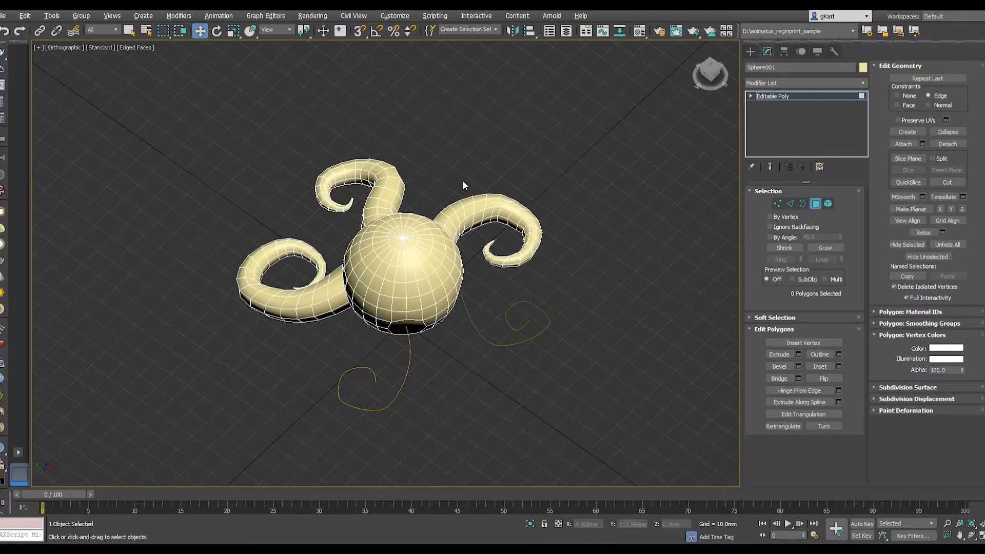
Step: Extrude the selected polygon at the sphere's lower front along the front curled spline to form the fourth tentacle
click(815, 203)
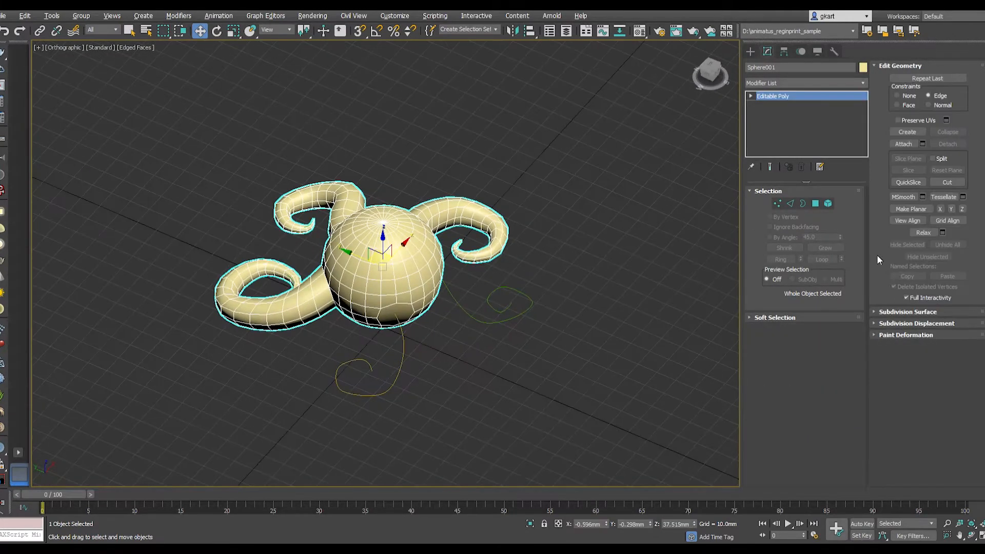
key(4)
click(391, 312)
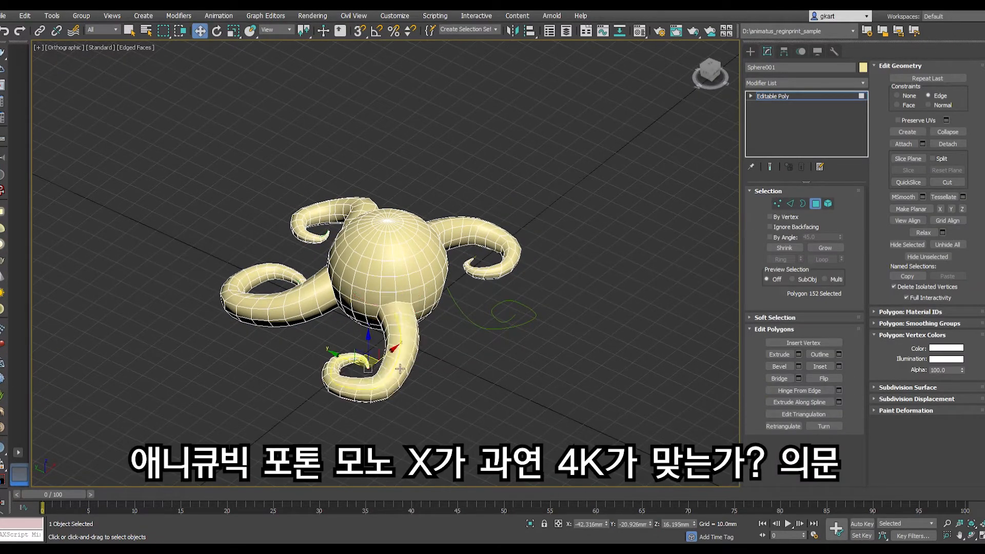
Step: Select the polygon at the sphere's base beside the remaining curled spline and extrude it along that spline as the fifth tentacle
alt+middle_drag(399, 368, 433, 358)
key(e)
click(379, 329)
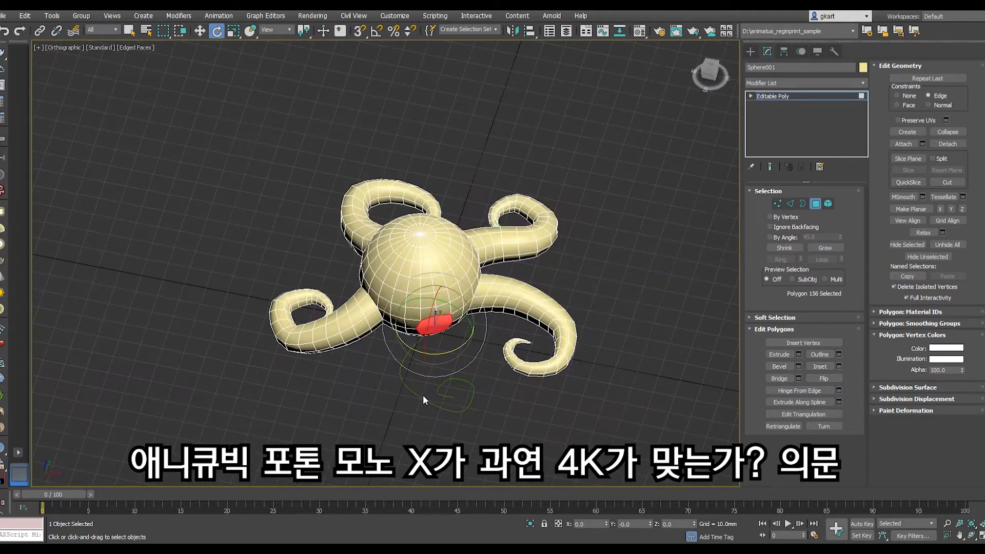
alt+middle_drag(426, 398, 552, 362)
click(799, 402)
click(418, 391)
key(w)
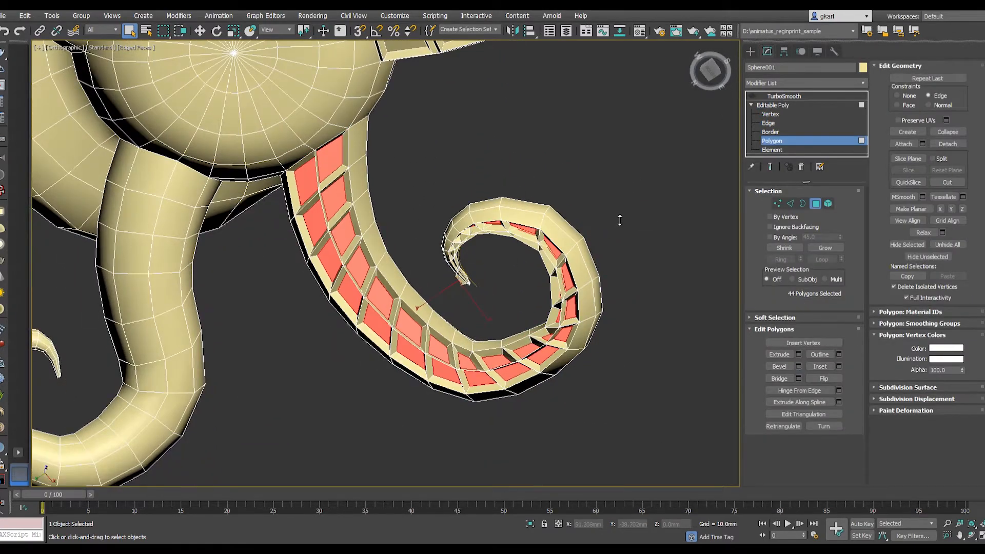
Step: Undo the last edit and bevel the inset sucker polygons along the underside of the curled tentacle
key(ctrl+z)
drag(635, 209, 618, 216)
scroll(488, 231, up, 2)
alt+middle_drag(488, 231, 518, 218)
drag(618, 213, 618, 221)
alt+middle_drag(618, 220, 616, 234)
alt+drag(431, 309, 499, 253)
key(ctrl+shift+b)
alt+middle_drag(499, 252, 528, 255)
alt+middle_drag(622, 213, 622, 205)
drag(622, 213, 621, 205)
Step: Select the rows of polygons along the underside of the neighbouring tentacle that has no suckers
scroll(513, 226, down, 4)
click(424, 225)
alt+middle_drag(424, 224, 359, 278)
click(292, 284)
shift+click(282, 307)
shift+click(268, 275)
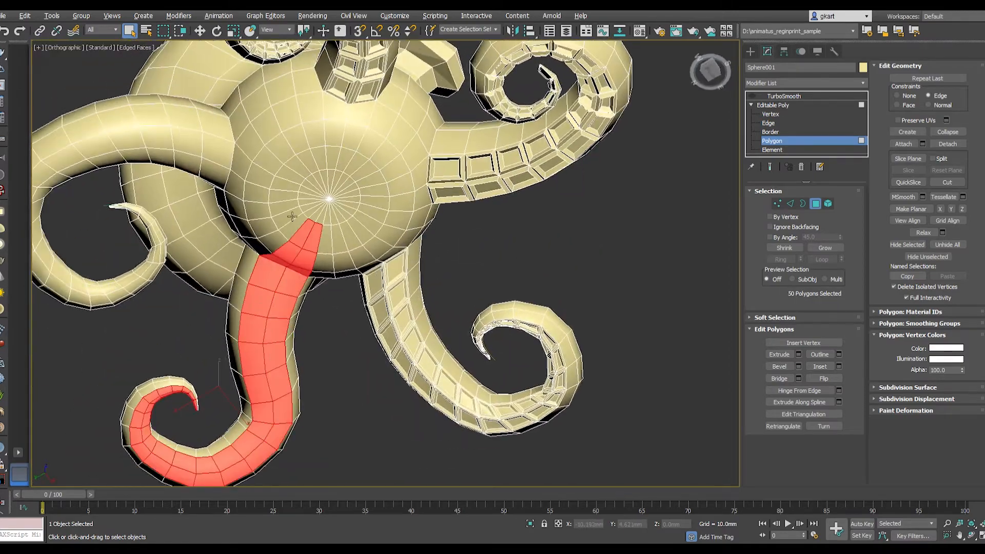
scroll(384, 256, down, 3)
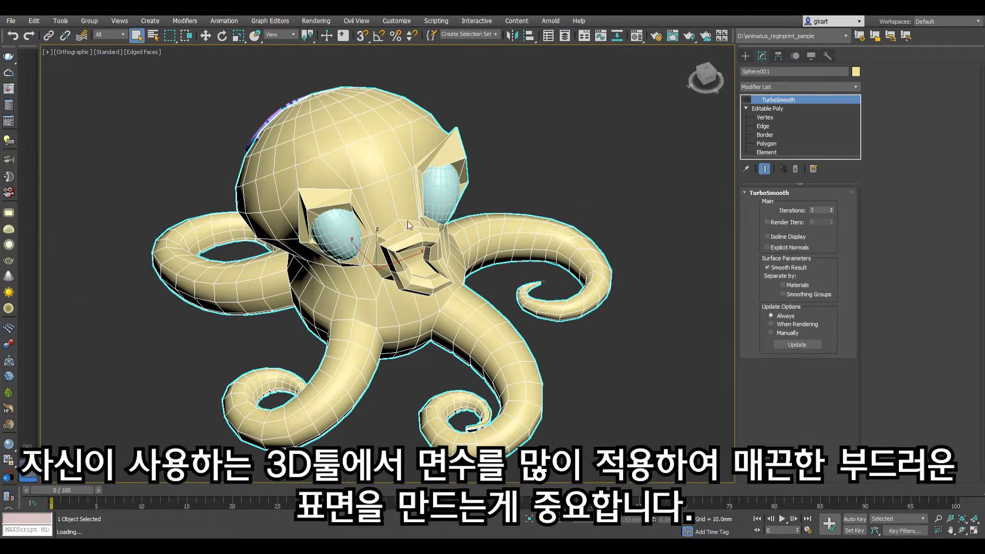
Step: Examine the TurboSmooth surface of the octopus from several angles, with and without edged faces
alt+middle_drag(400, 234, 471, 289)
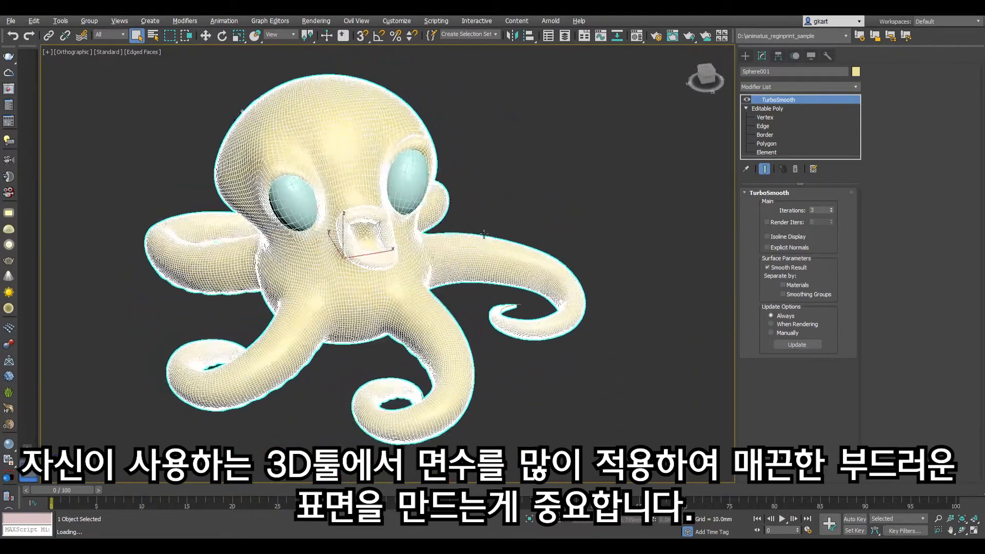
mouse_move(462, 230)
alt+middle_down()
mouse_move(493, 208)
mouse_move(590, 261)
mouse_move(567, 234)
mouse_move(530, 226)
mouse_move(580, 269)
alt+middle_up()
key(F4)
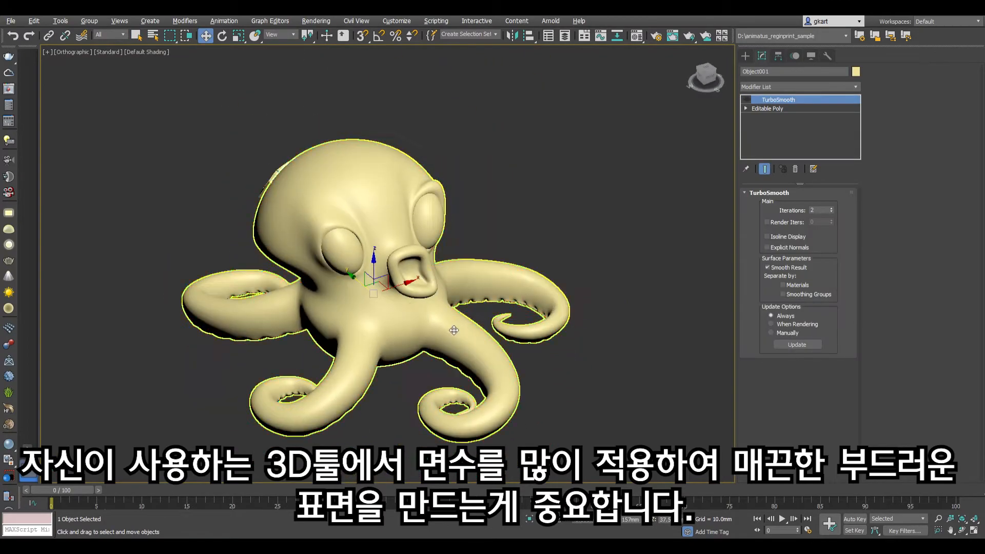
key(F4)
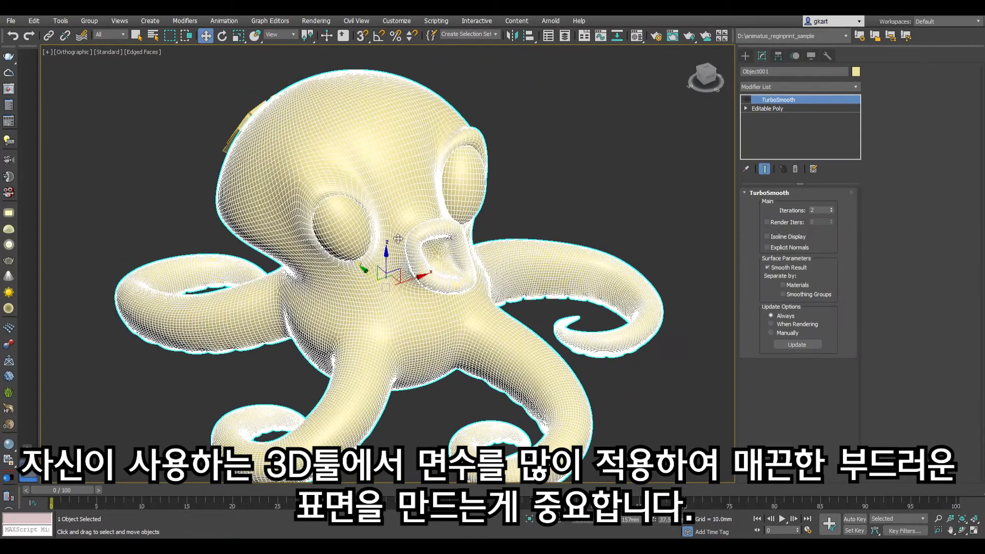
scroll(454, 330, up, 3)
middle_drag(413, 286, 420, 236)
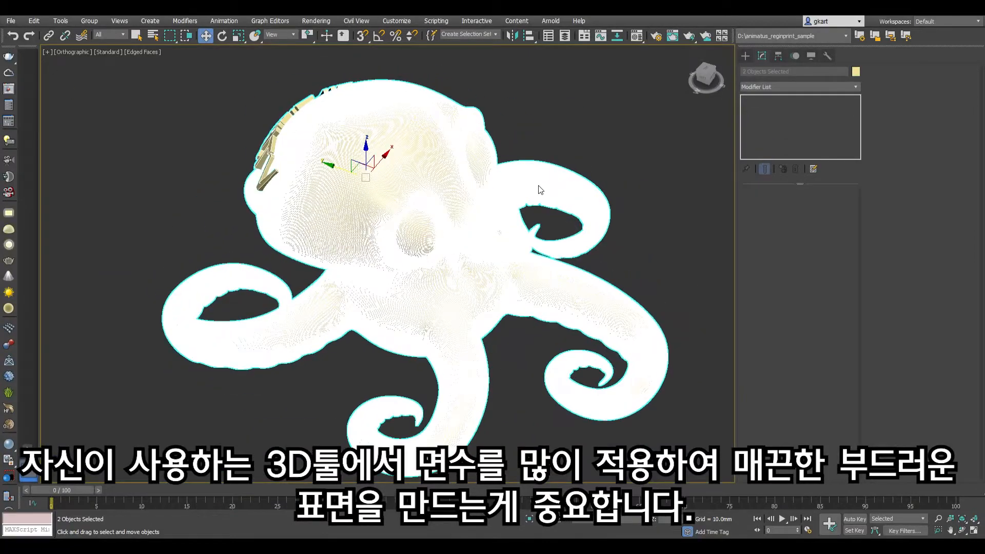
alt+middle_drag(641, 221, 590, 246)
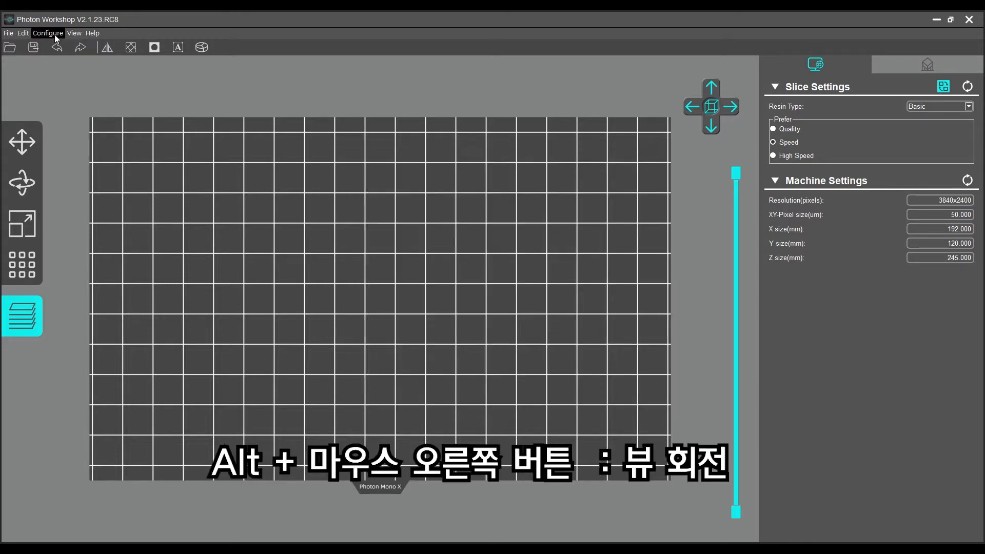
Step: Switch to Photon Workshop and examine the Photon Mono X build plate and the octopus model from front and back
alt+right_drag(468, 314, 436, 385)
mouse_move(476, 355)
alt+mouse_down()
mouse_move(441, 370)
mouse_move(492, 367)
alt+mouse_up()
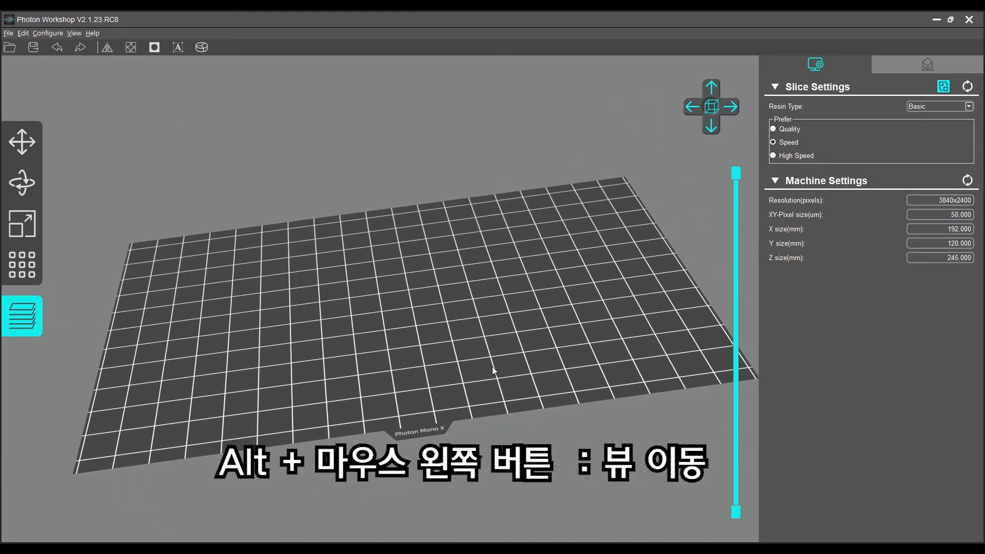
alt+drag(493, 319, 469, 332)
alt+right_drag(469, 333, 592, 255)
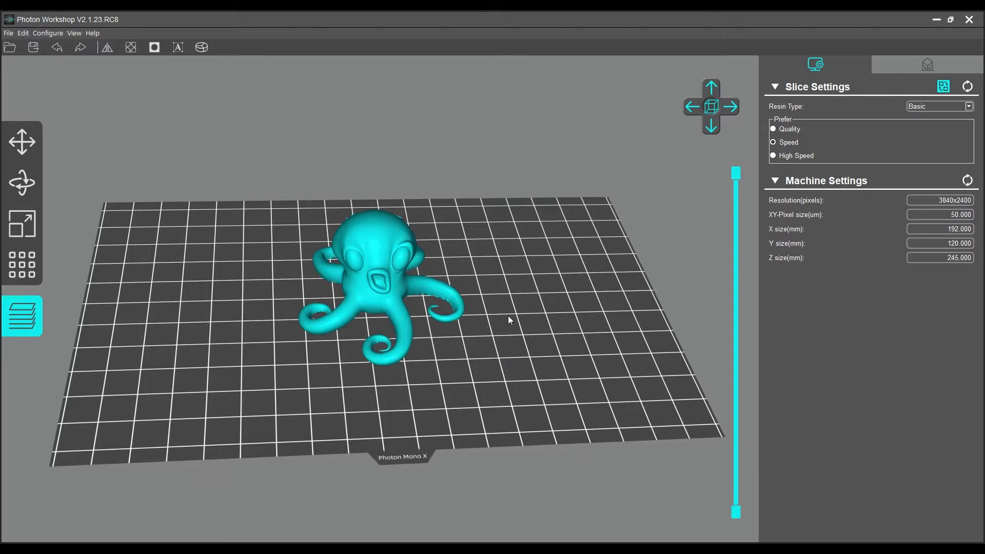
alt+right_drag(508, 316, 536, 379)
drag(252, 282, 258, 358)
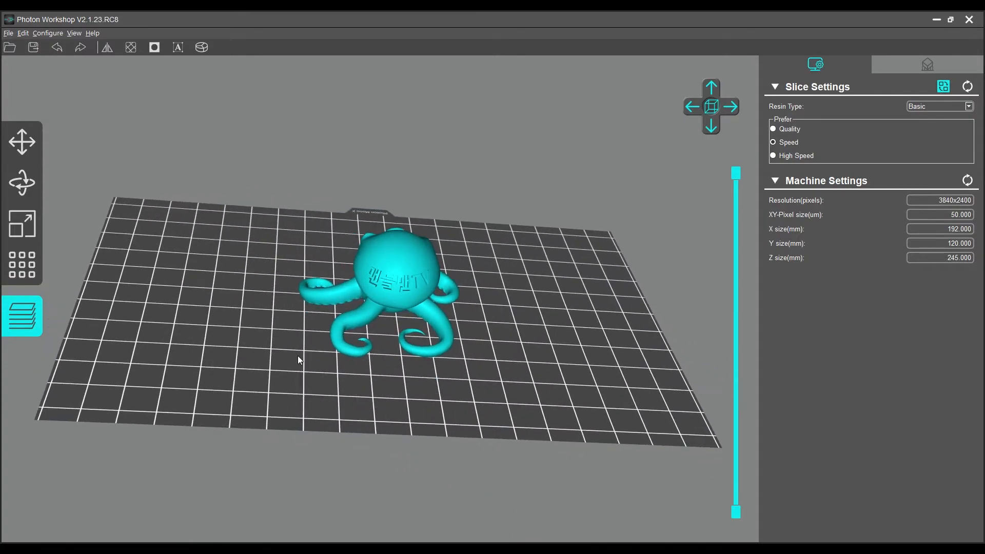
scroll(392, 340, up, 5)
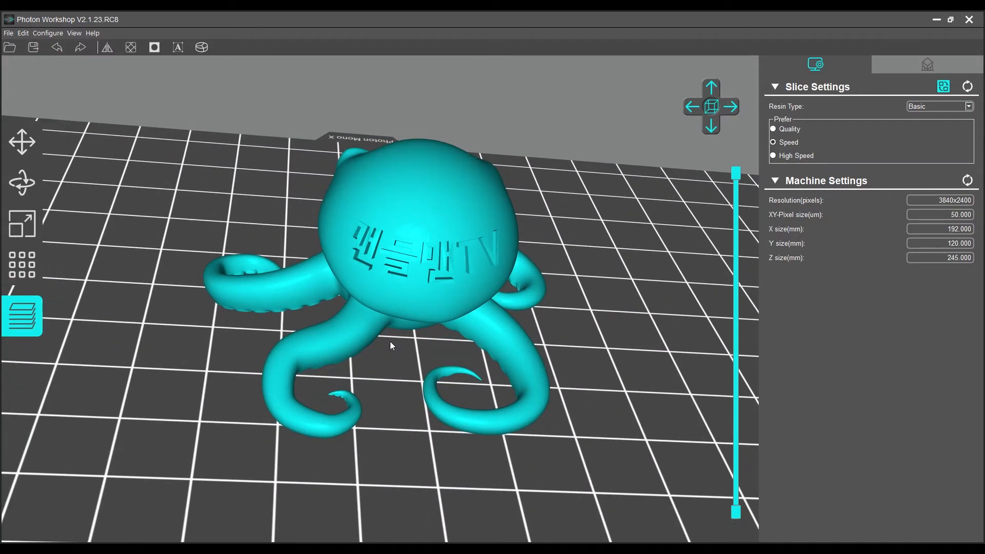
drag(490, 260, 631, 244)
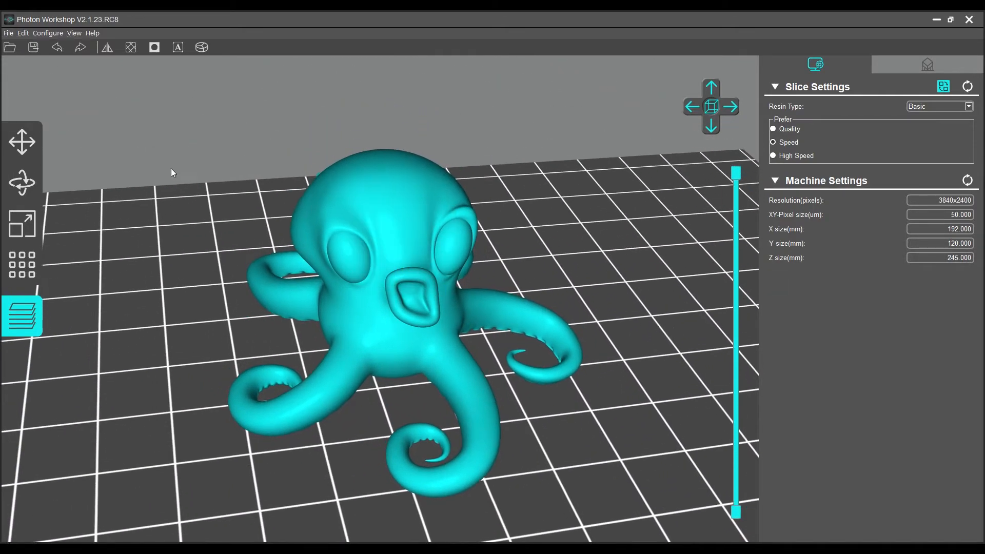
Step: Move the octopus straight up, well clear of the build platform, to expose its underside
click(23, 146)
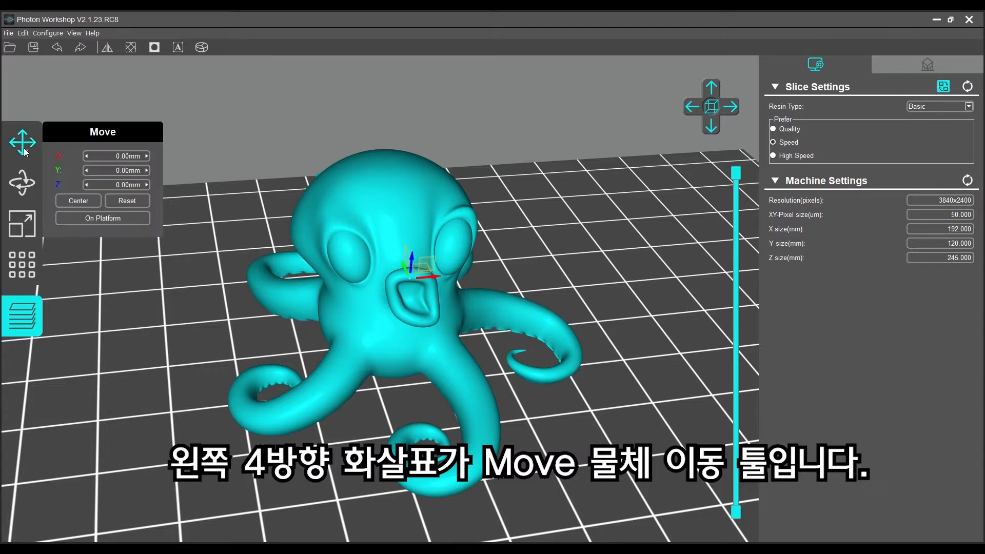
drag(411, 259, 425, 90)
drag(552, 373, 458, 264)
scroll(445, 319, up, 1)
scroll(445, 319, up, 2)
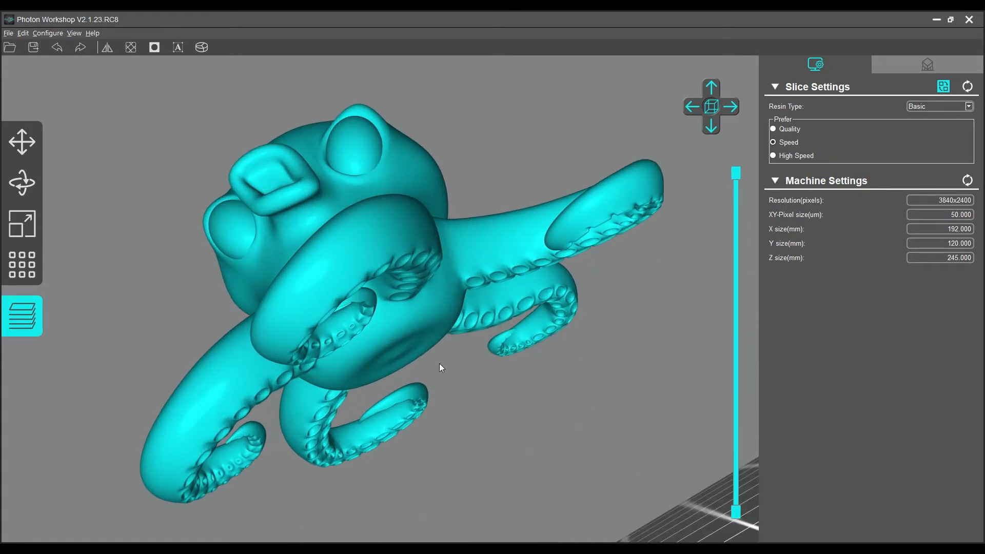
Step: Examine the raised octopus's suckers, face and overall size from below and from the side
drag(439, 363, 425, 340)
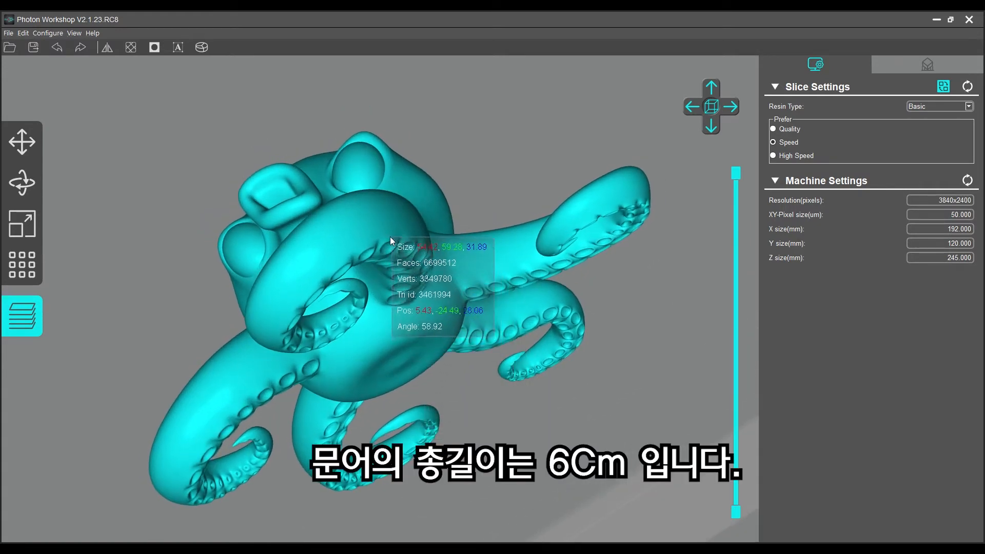
scroll(429, 380, down, 3)
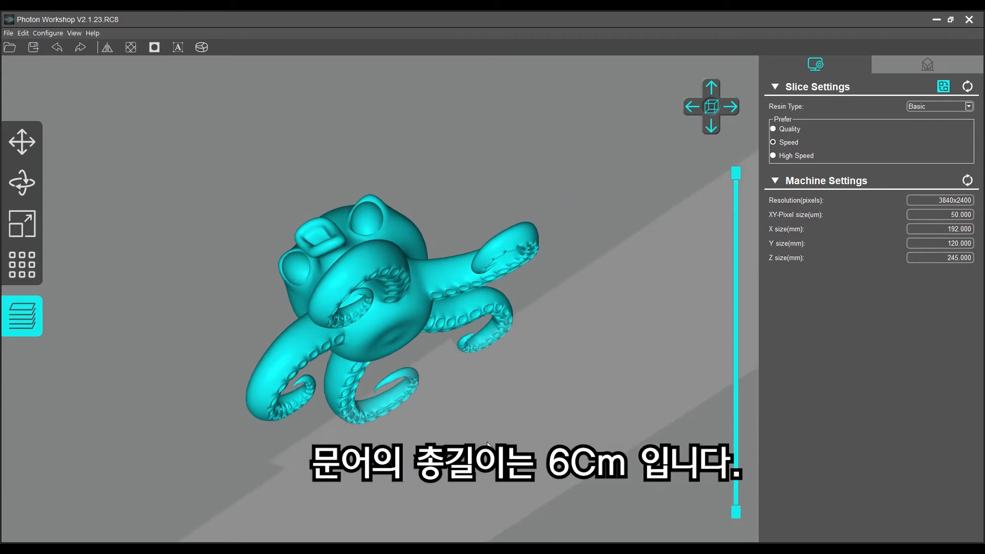
mouse_move(429, 381)
mouse_down()
mouse_move(484, 357)
mouse_move(511, 454)
mouse_move(548, 531)
mouse_move(442, 390)
mouse_up()
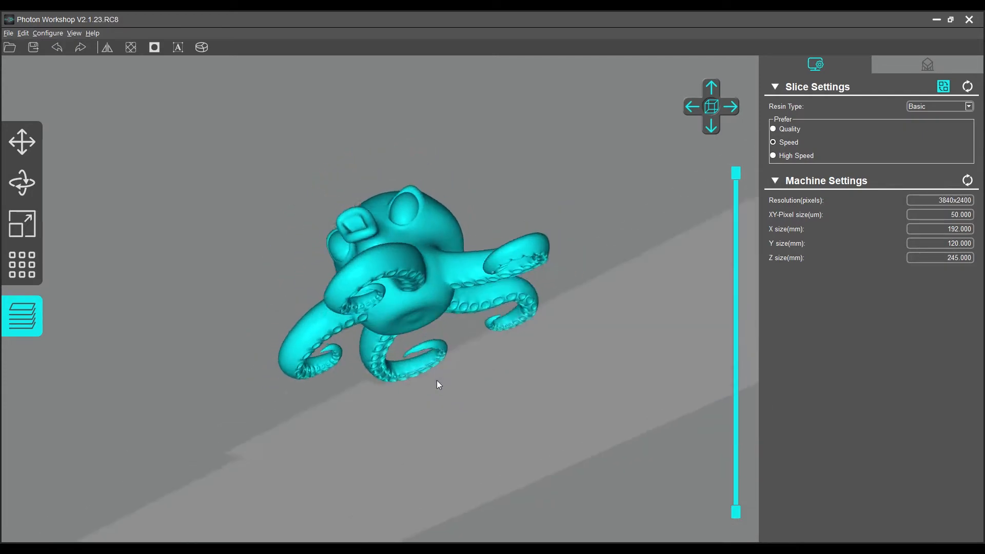
scroll(402, 321, up, 4)
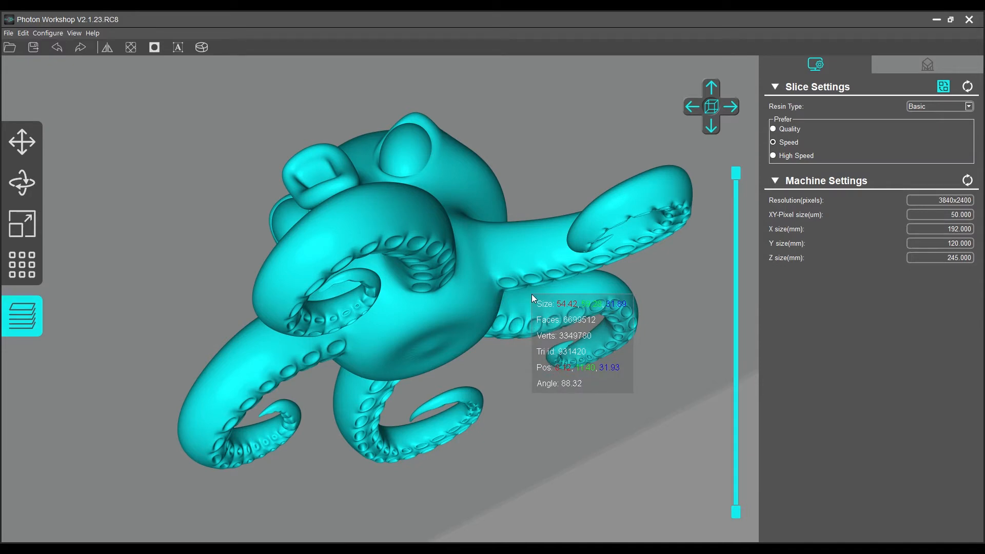
mouse_move(513, 189)
mouse_down()
mouse_move(559, 187)
mouse_move(537, 177)
mouse_move(525, 188)
mouse_up()
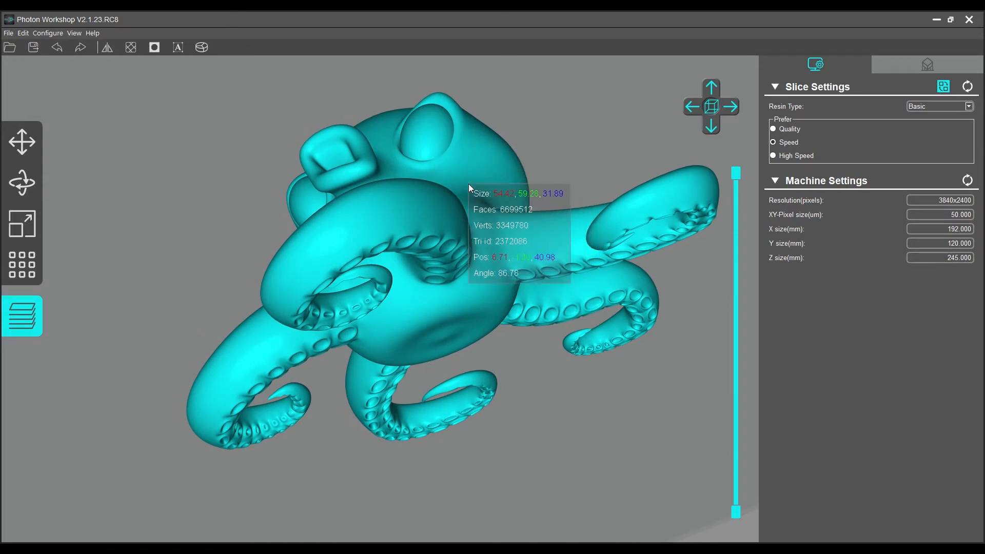
drag(443, 247, 381, 264)
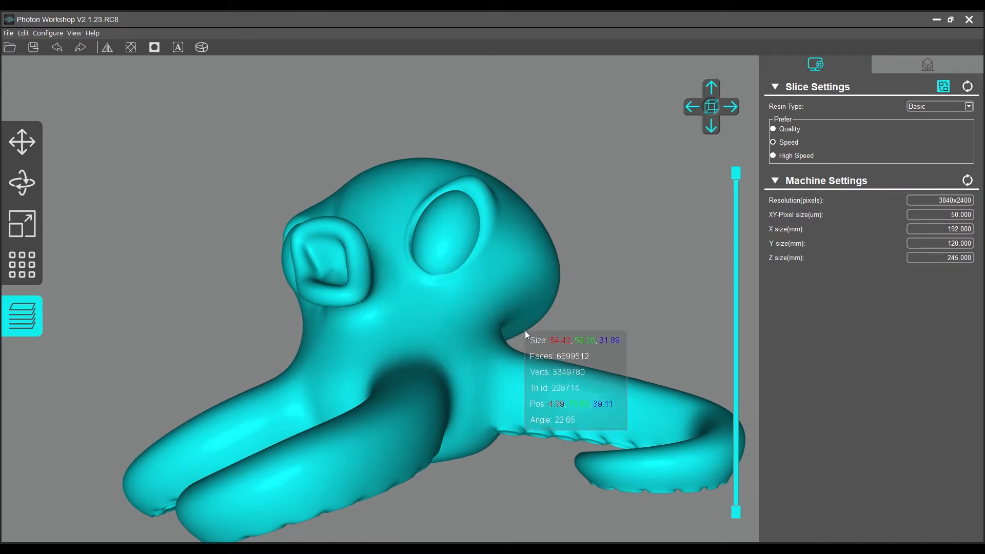
scroll(525, 330, down, 3)
drag(505, 307, 492, 191)
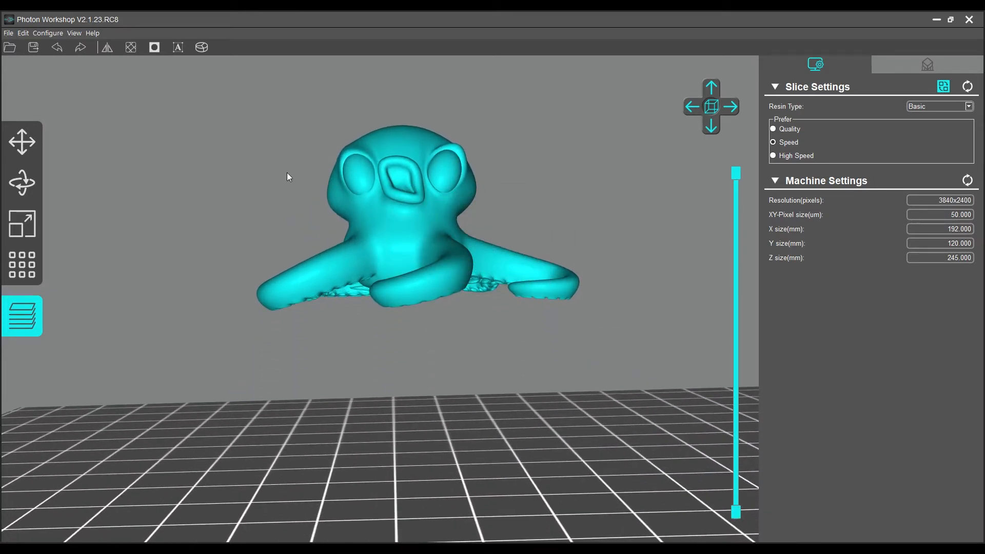
Step: Move the octopus back down along Z to the build platform
click(31, 141)
drag(413, 189, 420, 331)
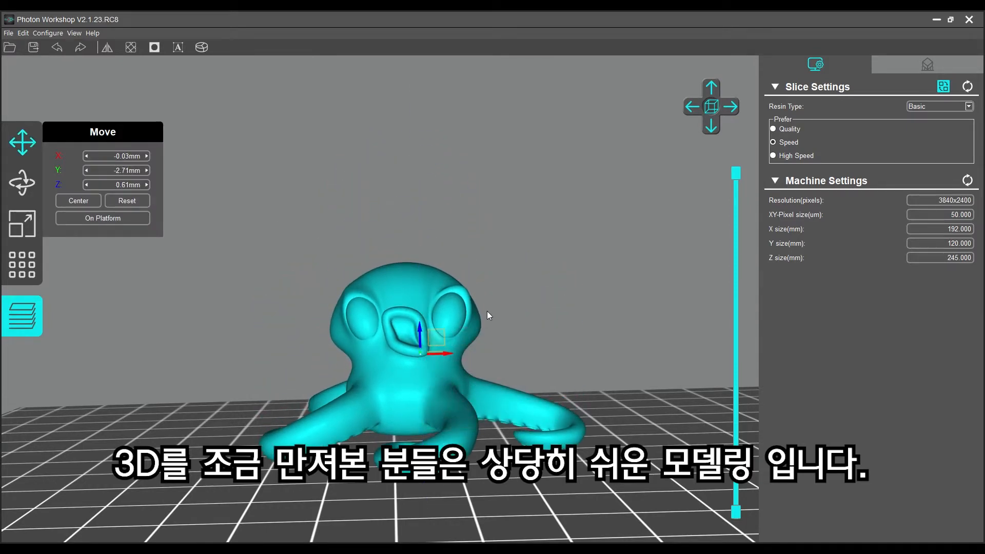
scroll(486, 310, down, 4)
drag(484, 309, 308, 205)
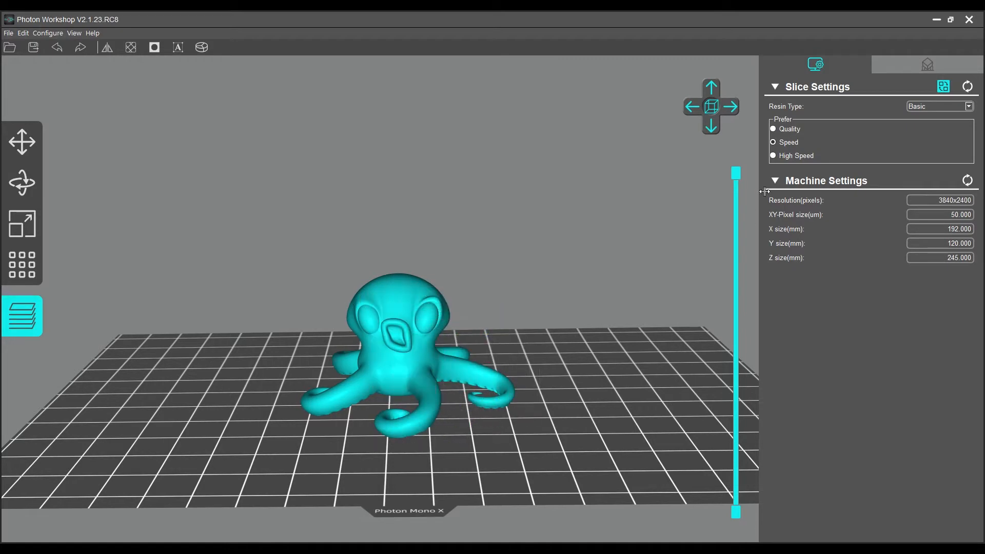
Step: Switch the slice settings from the basic presets to the detailed resin and exposure parameters
mouse_move(736, 179)
mouse_down()
mouse_move(733, 243)
mouse_move(742, 170)
mouse_move(738, 492)
mouse_move(735, 165)
mouse_up()
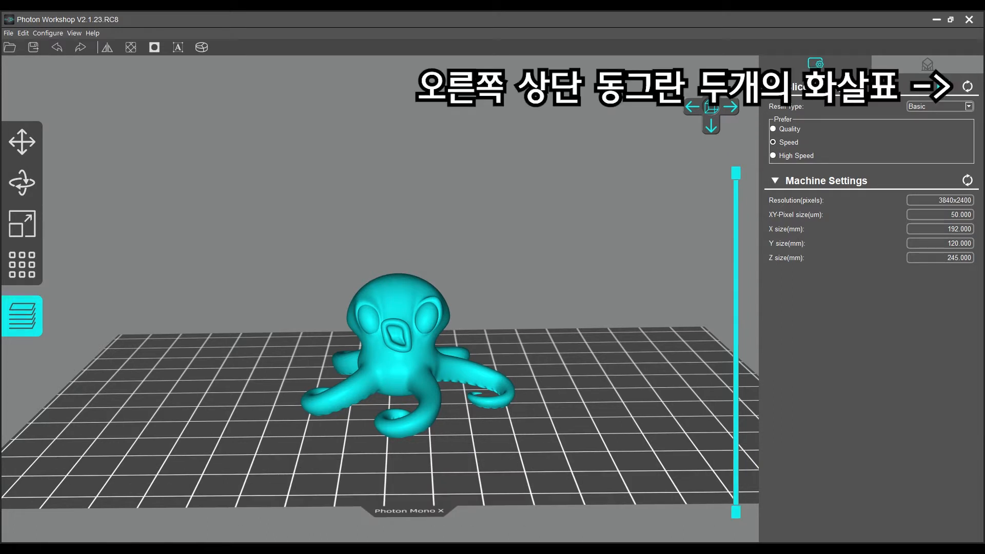
click(941, 82)
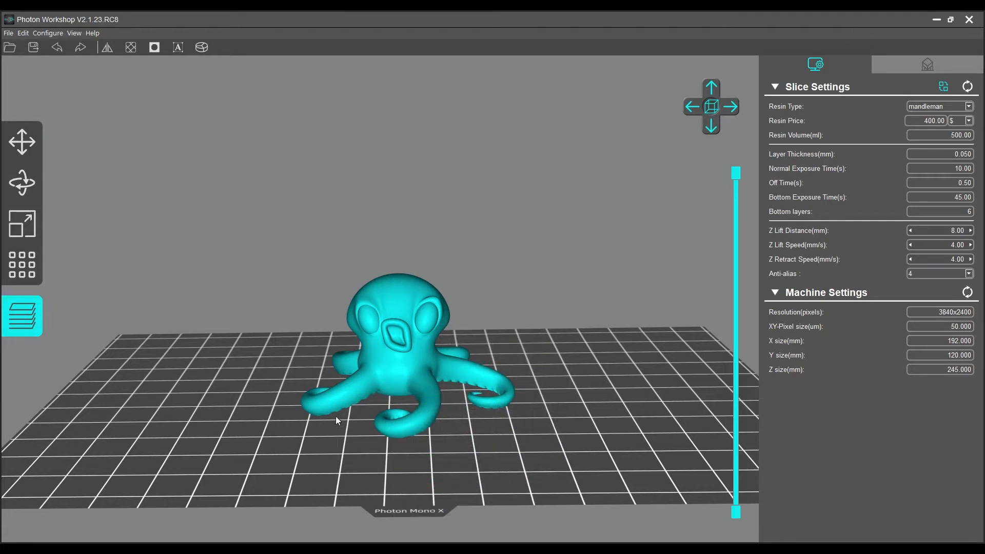
Step: Examine the octopus hanging upside down from the build plate and where its tentacles meet the plate
drag(487, 235, 317, 263)
drag(279, 246, 368, 107)
drag(256, 369, 473, 249)
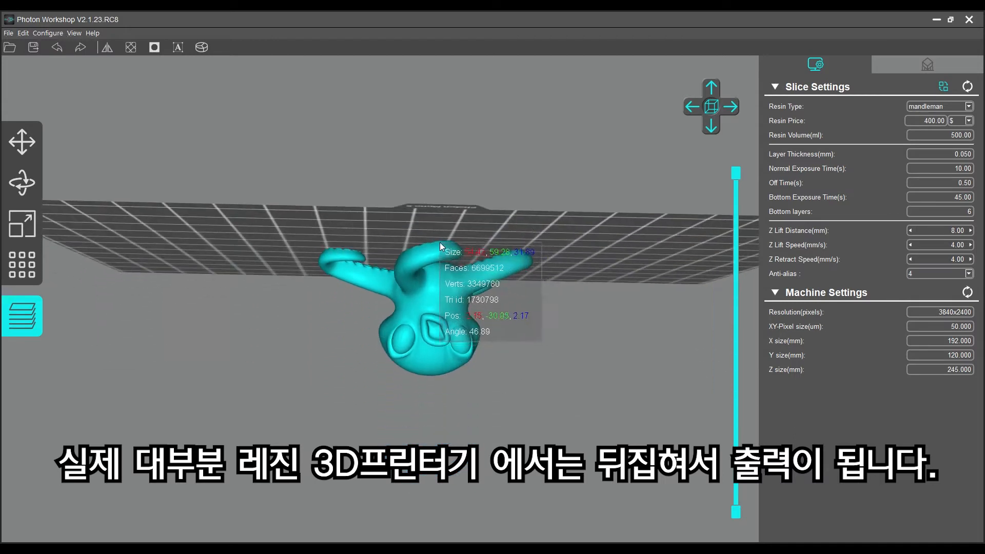
drag(559, 374, 390, 186)
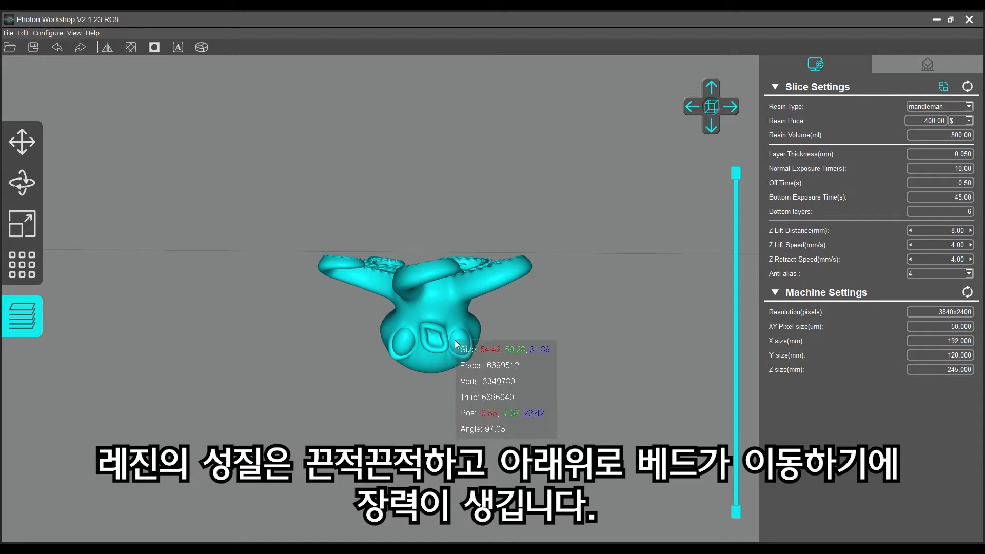
drag(513, 337, 510, 312)
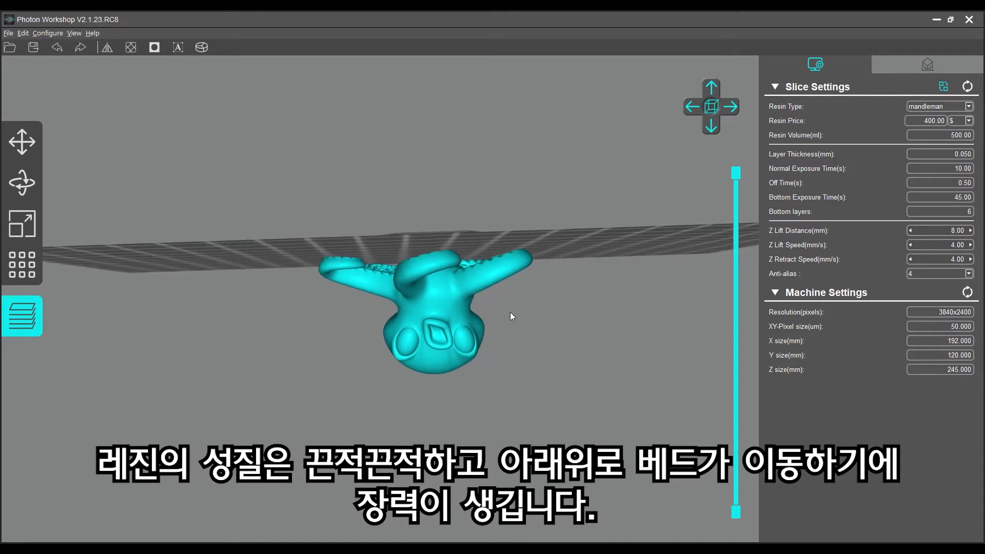
drag(461, 380, 311, 364)
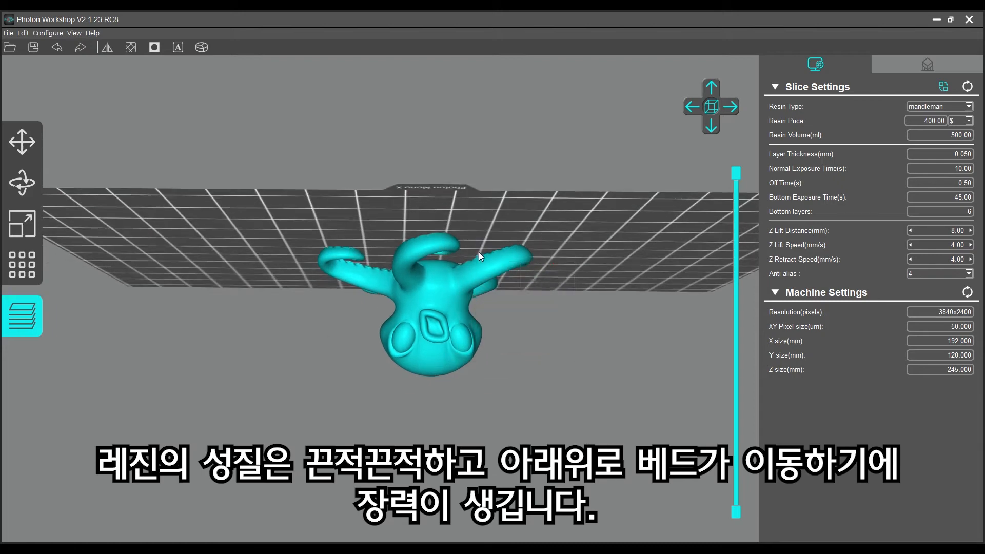
drag(534, 242, 534, 341)
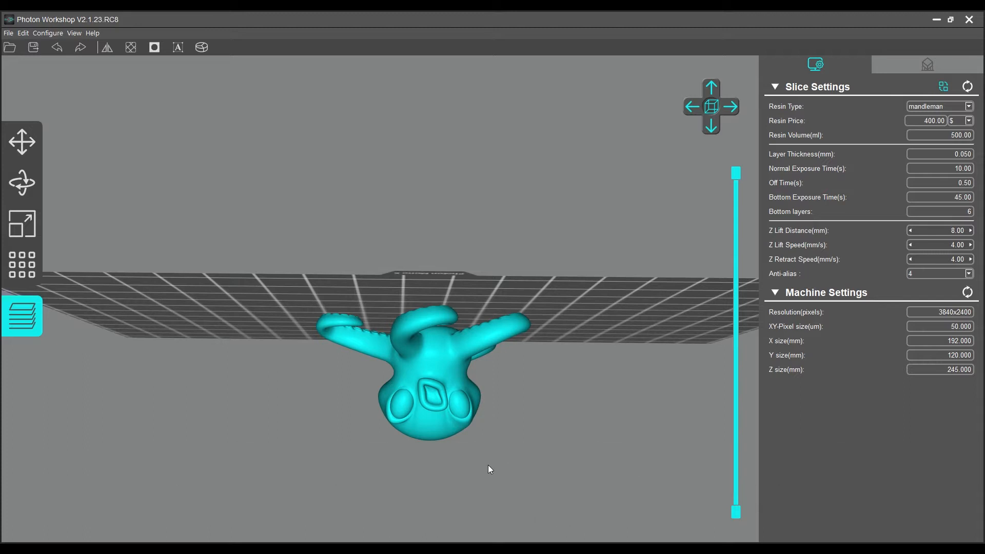
drag(496, 318, 521, 409)
drag(199, 348, 425, 300)
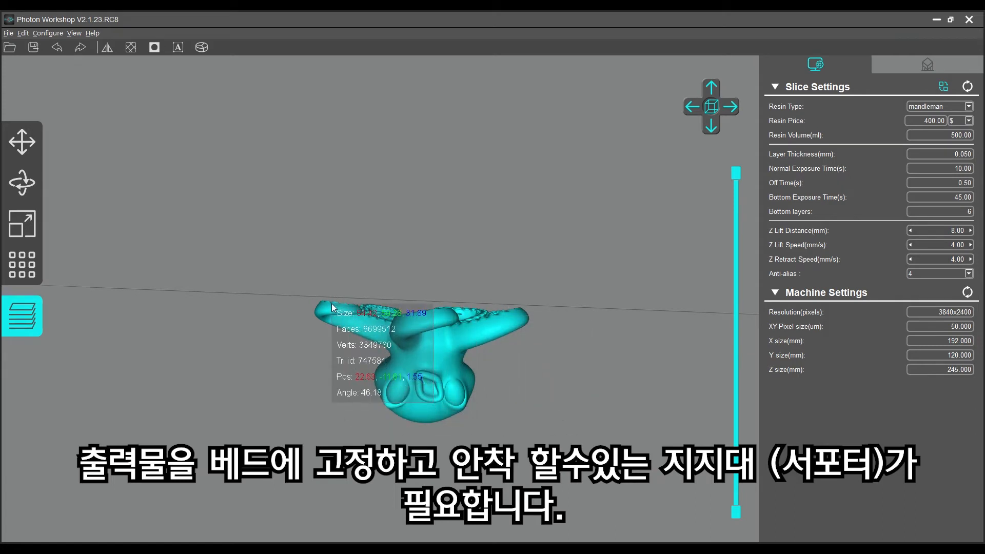
Step: Switch from the slice settings to the support settings with the shape, manual and automatic support options
drag(543, 381, 485, 311)
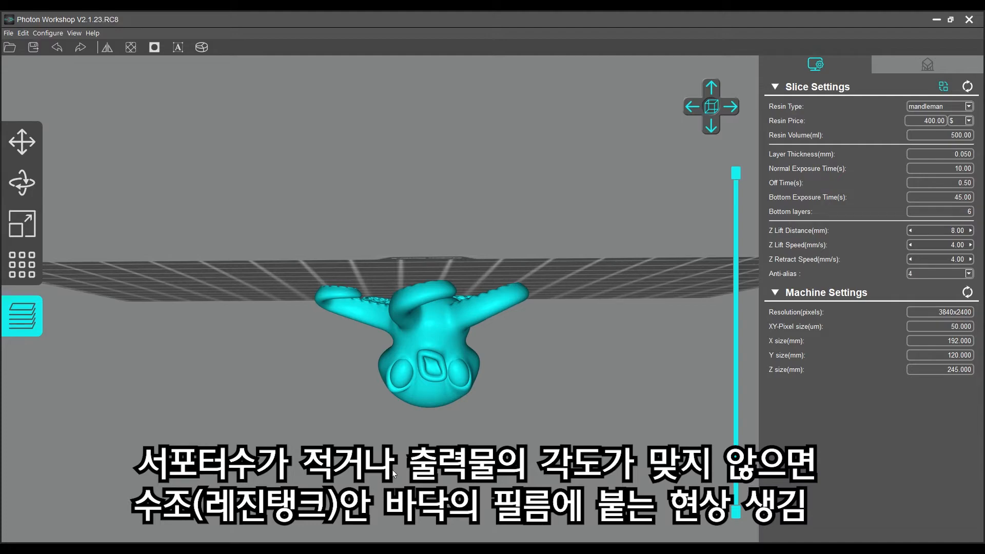
drag(503, 437, 614, 263)
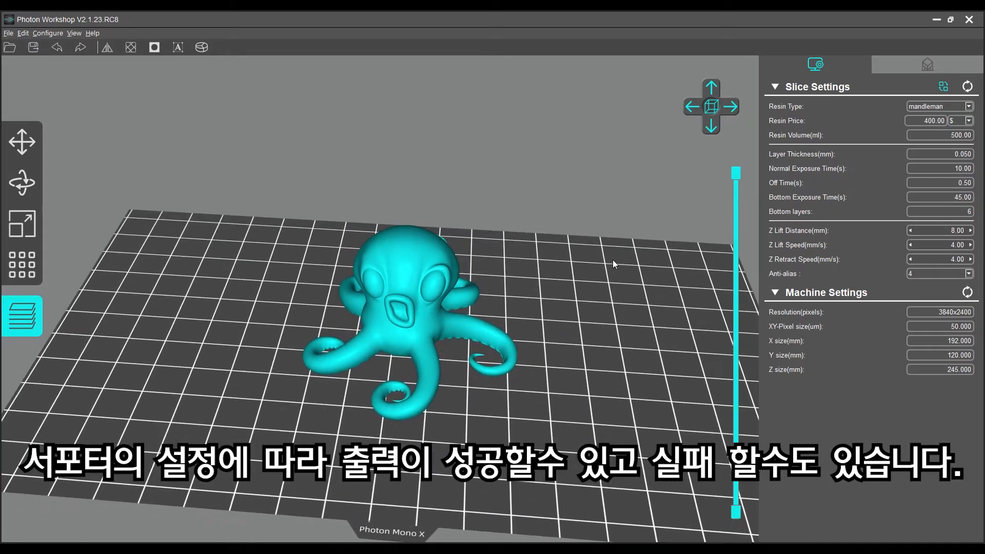
drag(542, 358, 543, 245)
right_drag(543, 241, 545, 250)
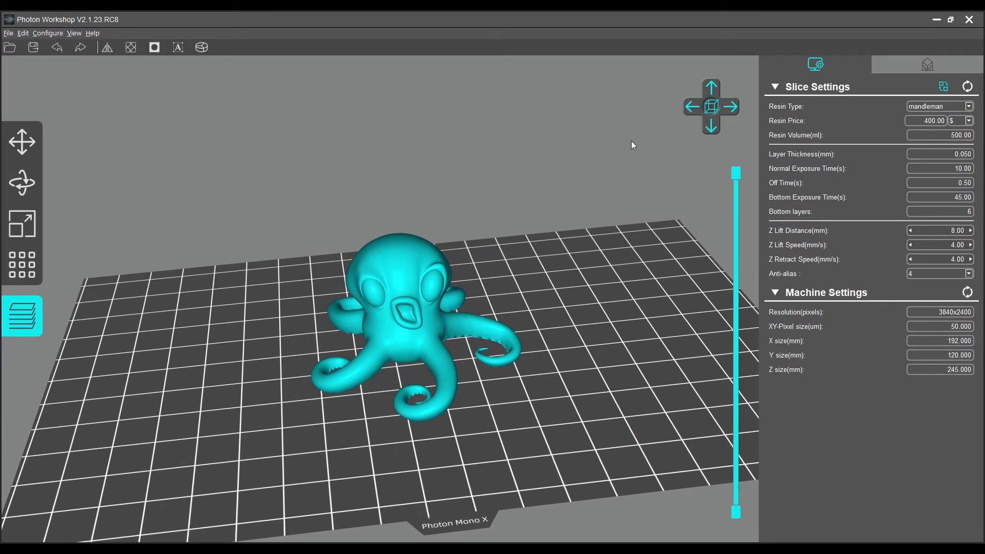
click(927, 64)
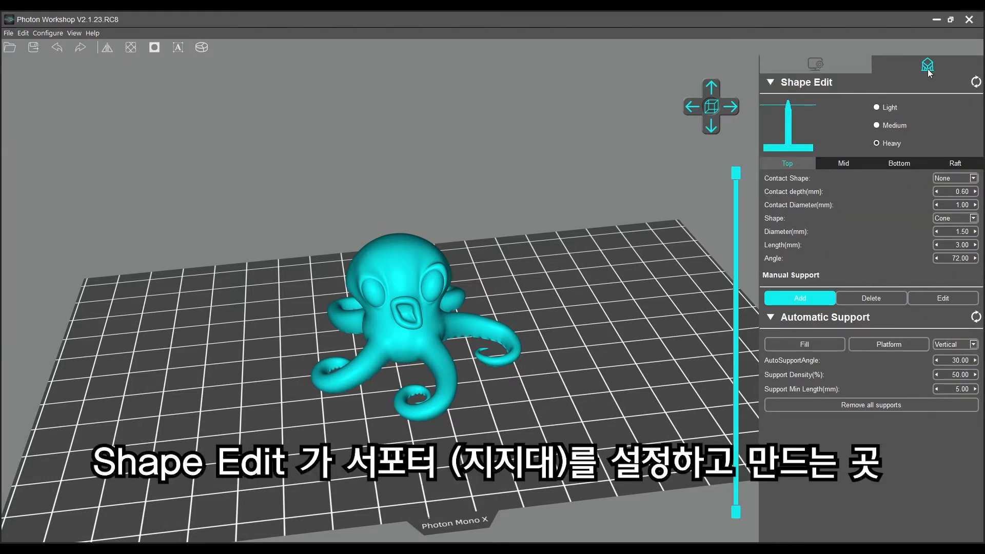
click(813, 65)
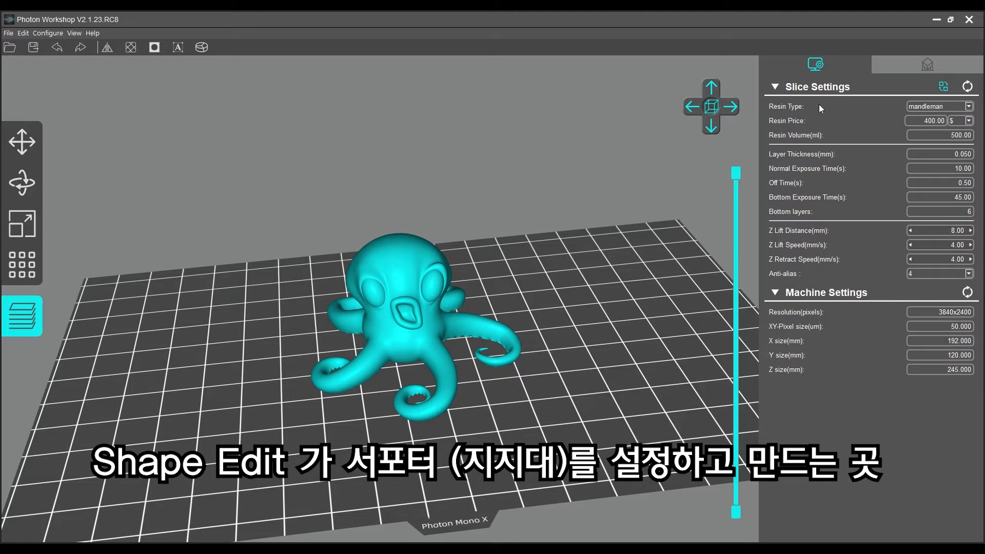
click(921, 64)
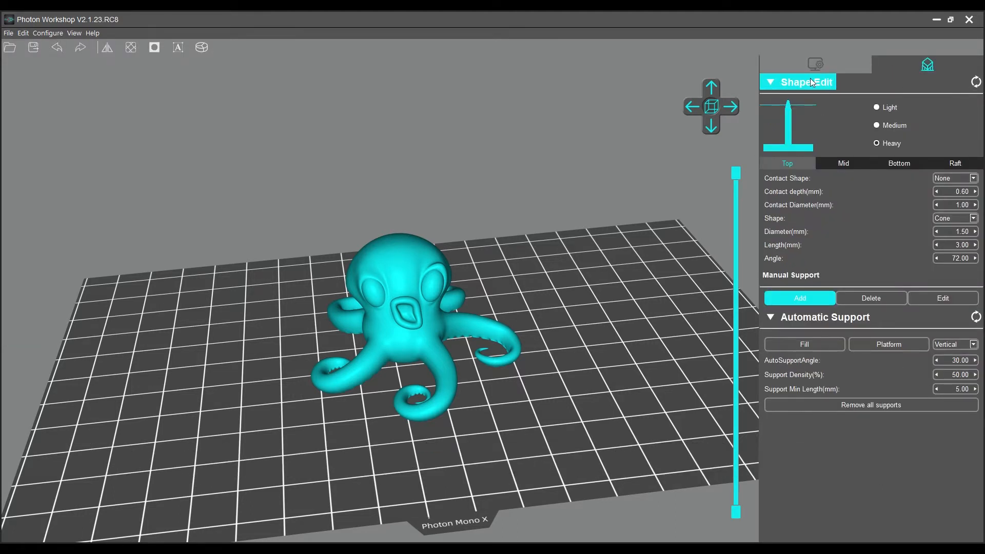
Step: Raise the octopus off the build platform by setting its Z position to 5 mm
right_drag(340, 391, 587, 201)
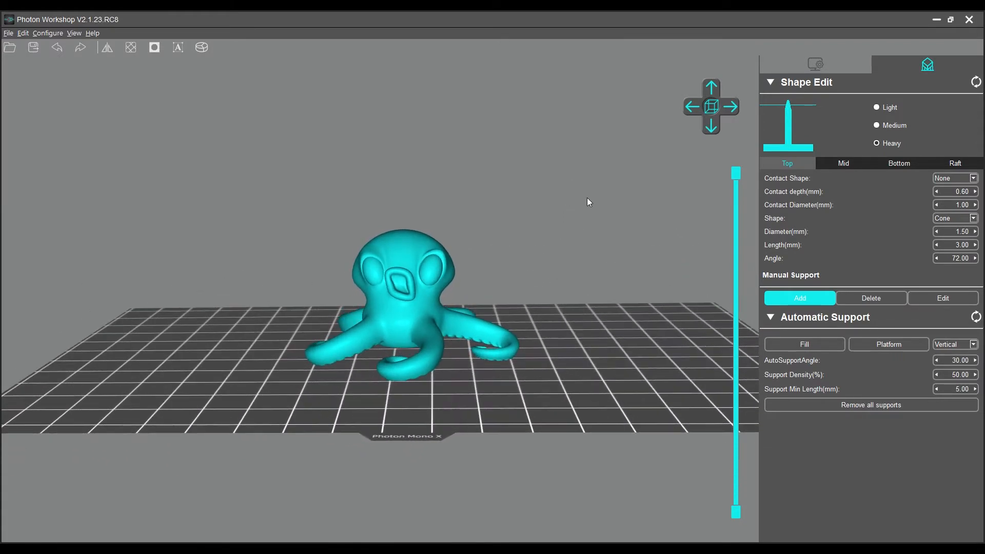
right_drag(402, 188, 411, 146)
right_drag(519, 251, 529, 210)
right_drag(452, 287, 436, 349)
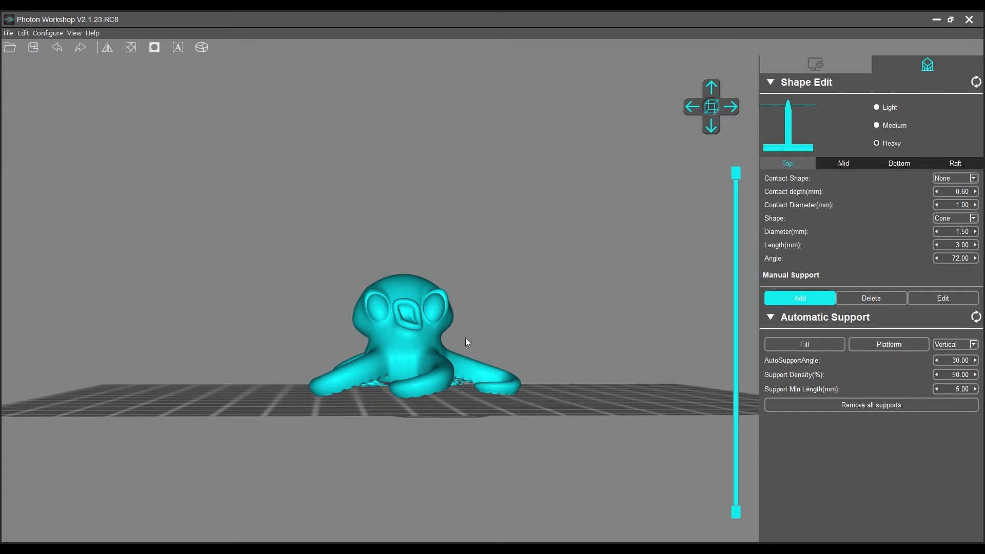
click(837, 69)
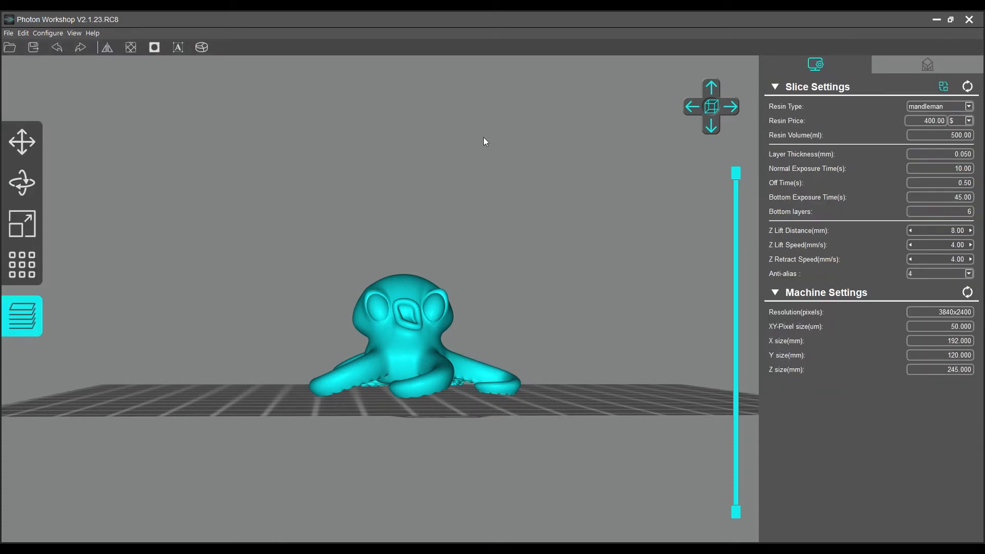
click(22, 144)
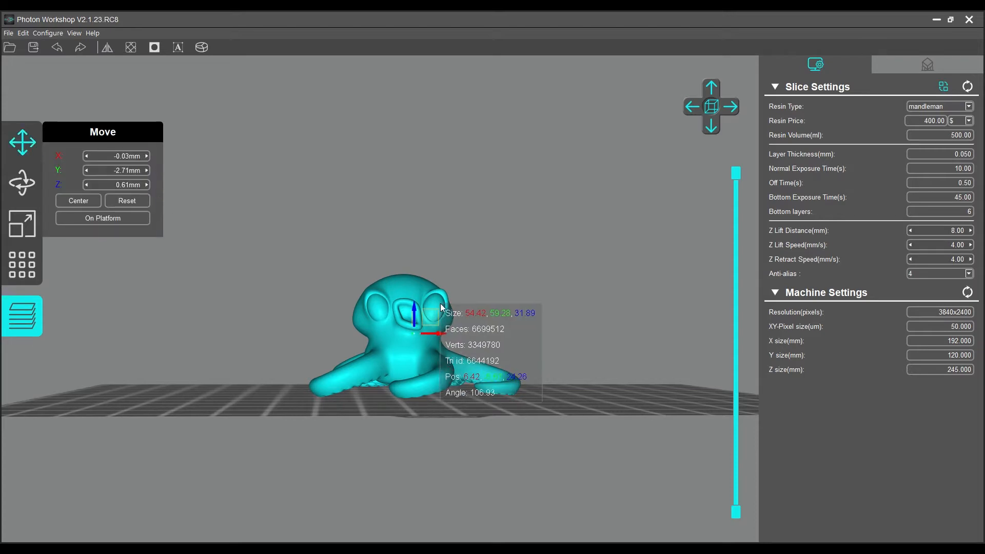
drag(414, 307, 413, 293)
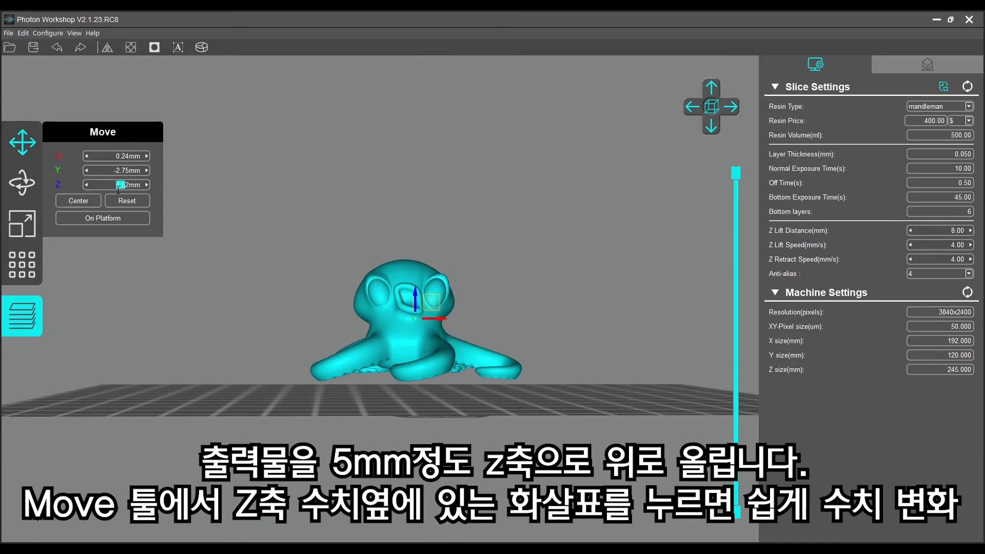
drag(133, 190, 114, 186)
text(5)
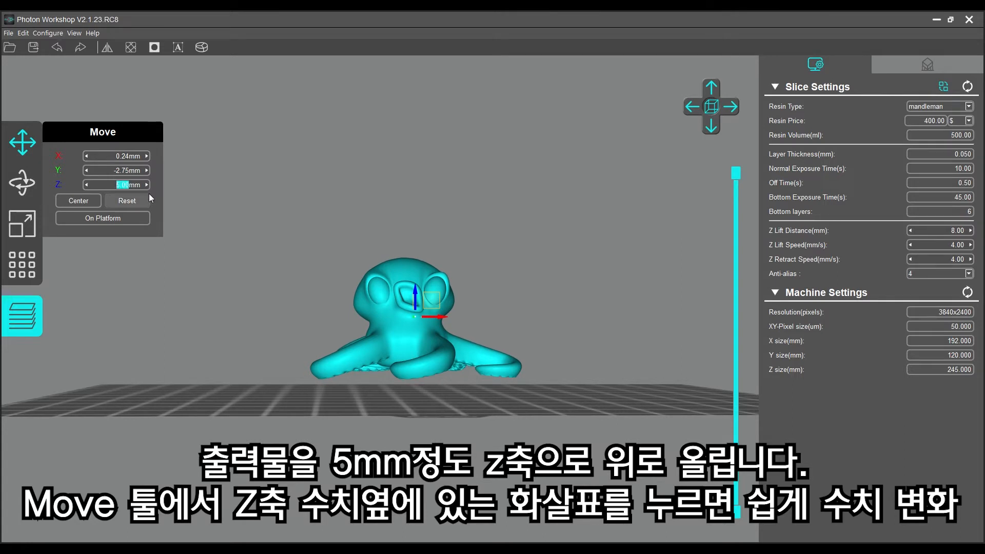
click(451, 251)
drag(451, 251, 489, 256)
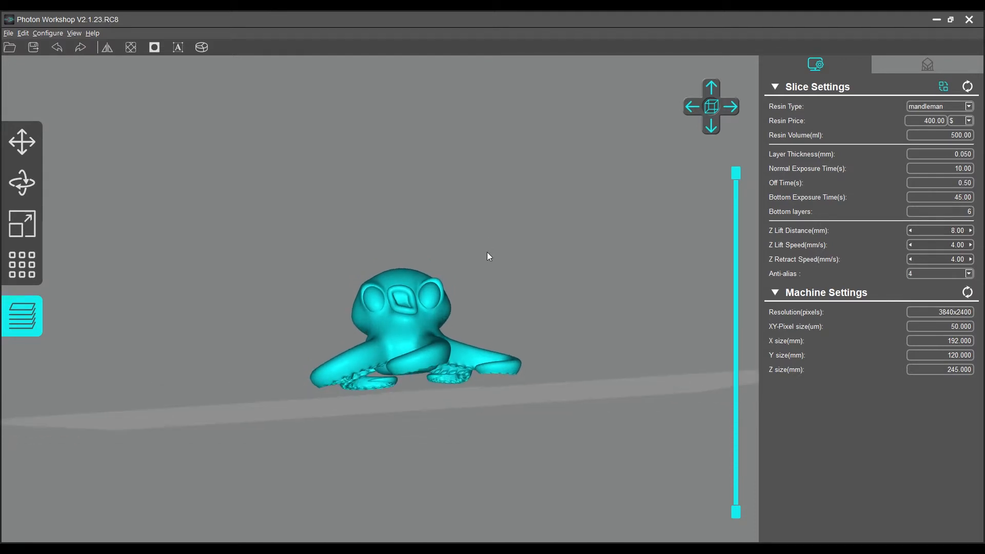
Step: Compare the Light, Medium and Heavy support presets and their contact and diameter values in the support settings
drag(458, 374, 574, 271)
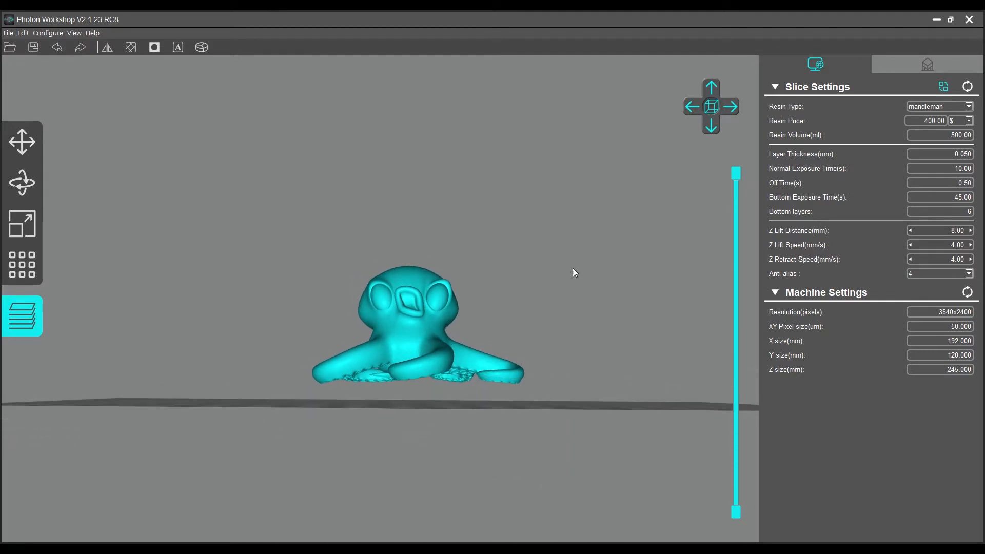
drag(456, 169, 466, 159)
click(922, 68)
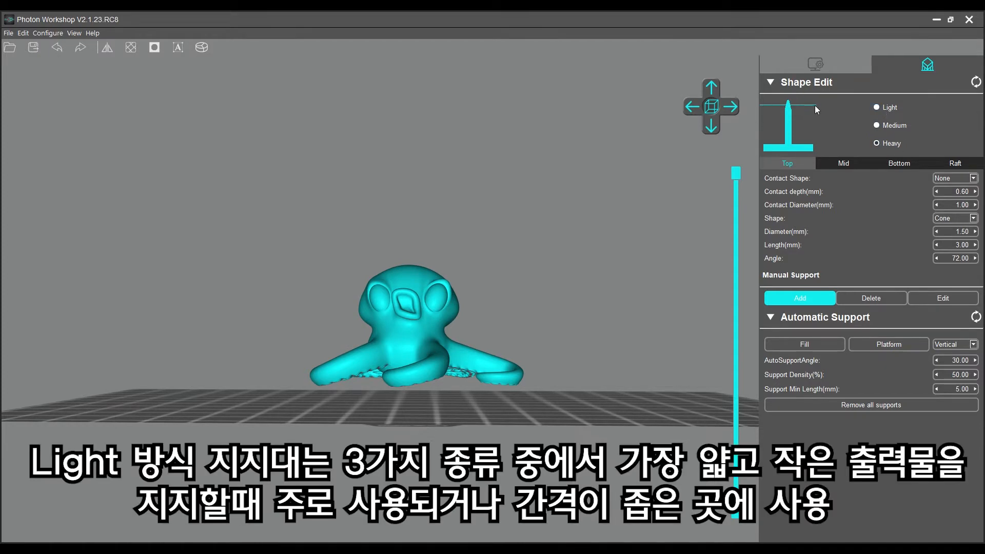
click(877, 108)
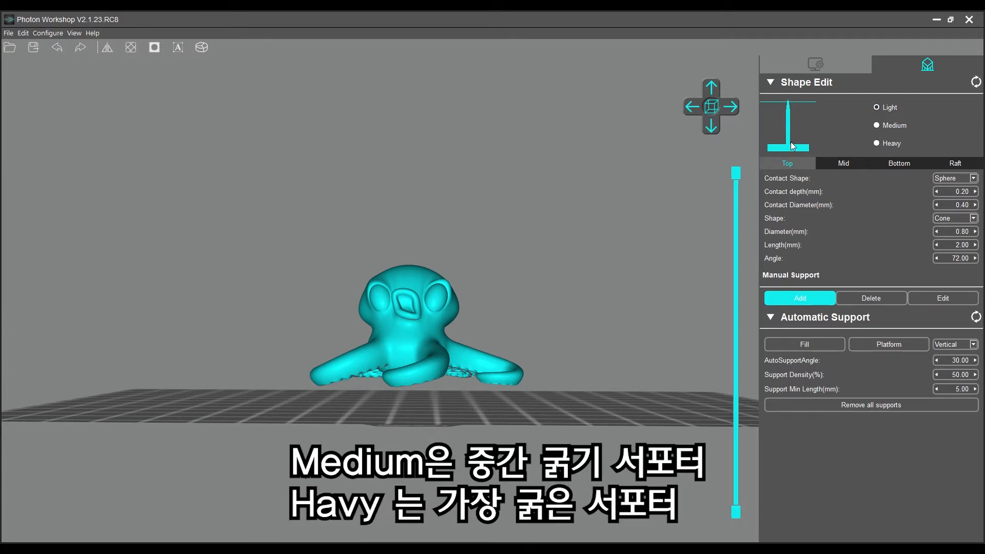
click(891, 127)
click(879, 144)
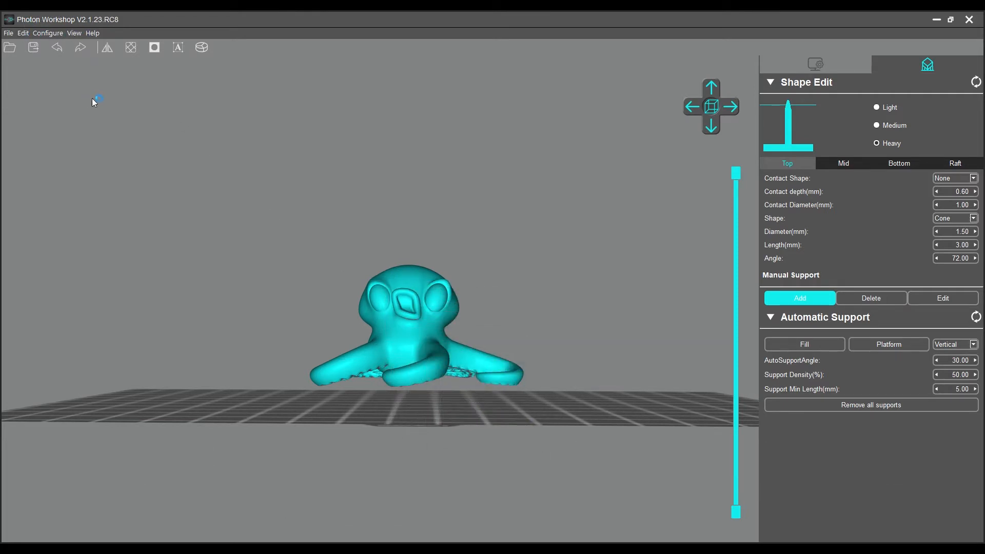
click(133, 50)
right_drag(399, 168, 399, 211)
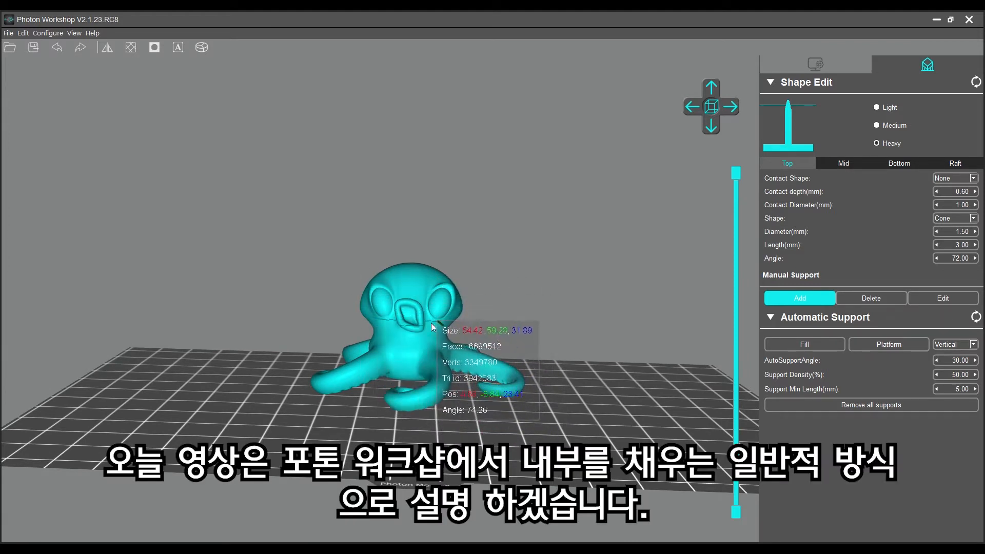
right_drag(565, 219, 515, 201)
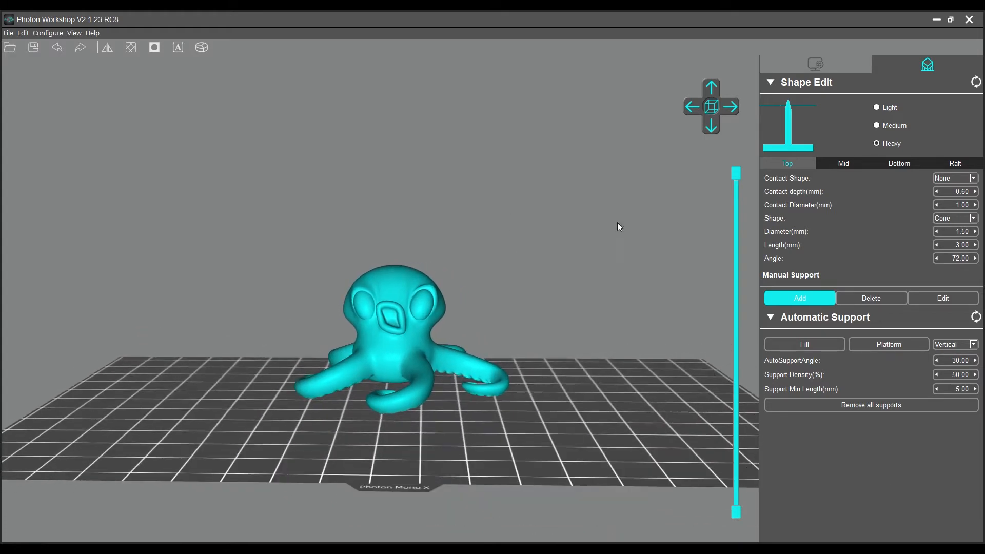
Step: Choose the Light support preset and generate automatic Platform supports under the octopus
click(877, 108)
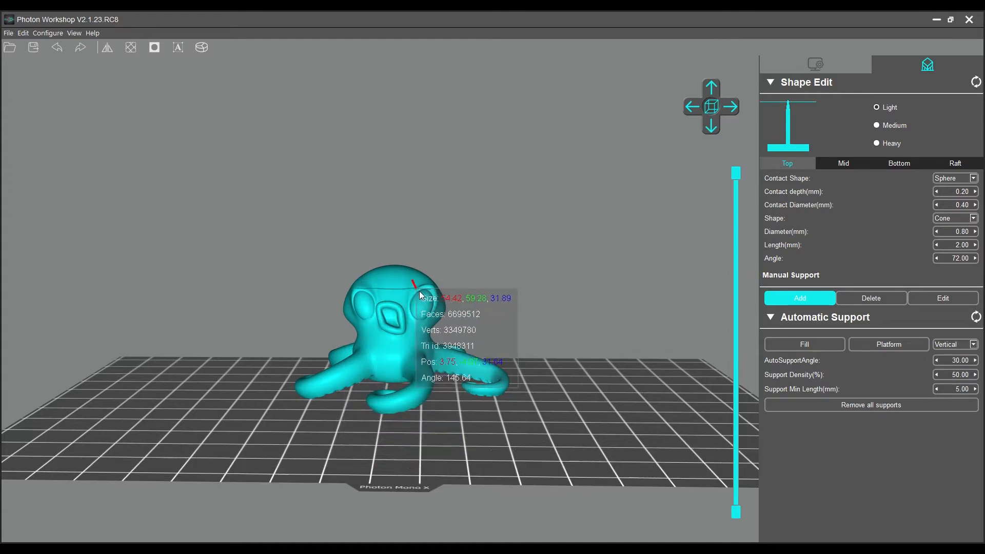
right_drag(474, 260, 543, 171)
right_drag(549, 359, 645, 159)
right_drag(572, 345, 482, 294)
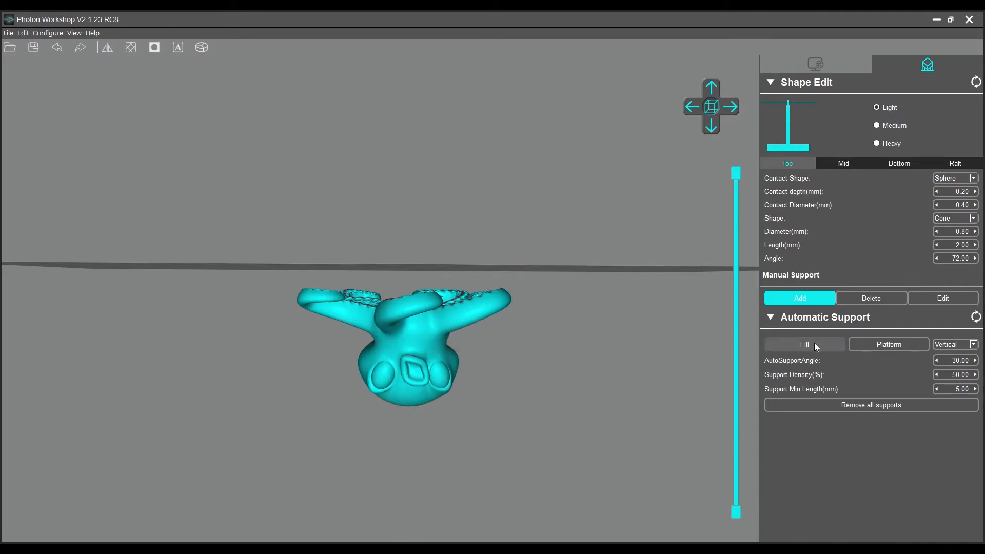
drag(541, 377, 513, 296)
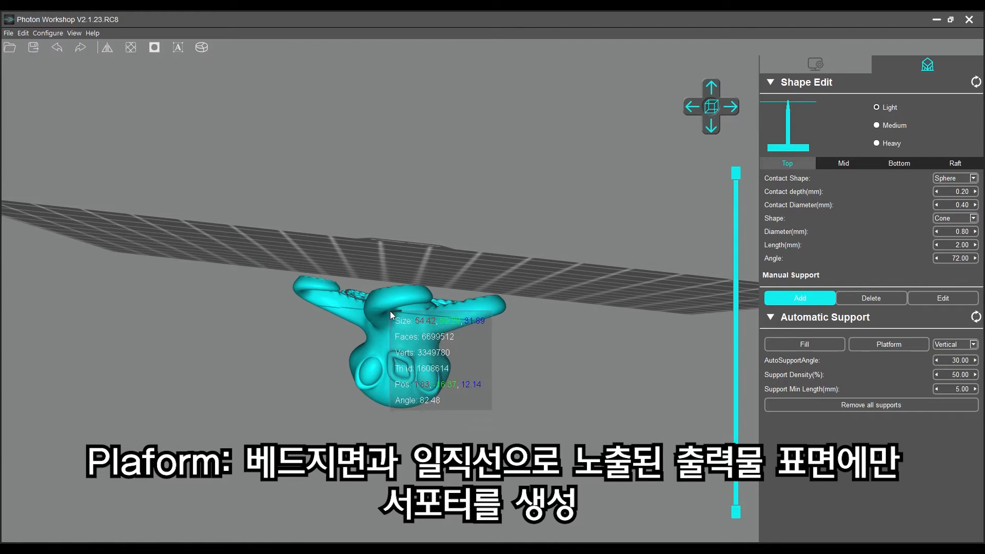
drag(488, 277, 487, 246)
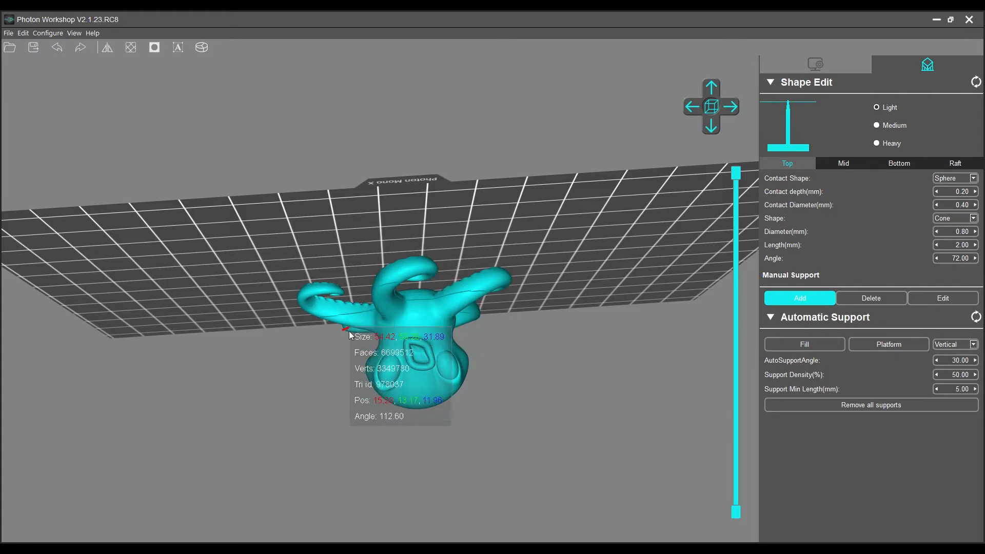
drag(370, 303, 574, 371)
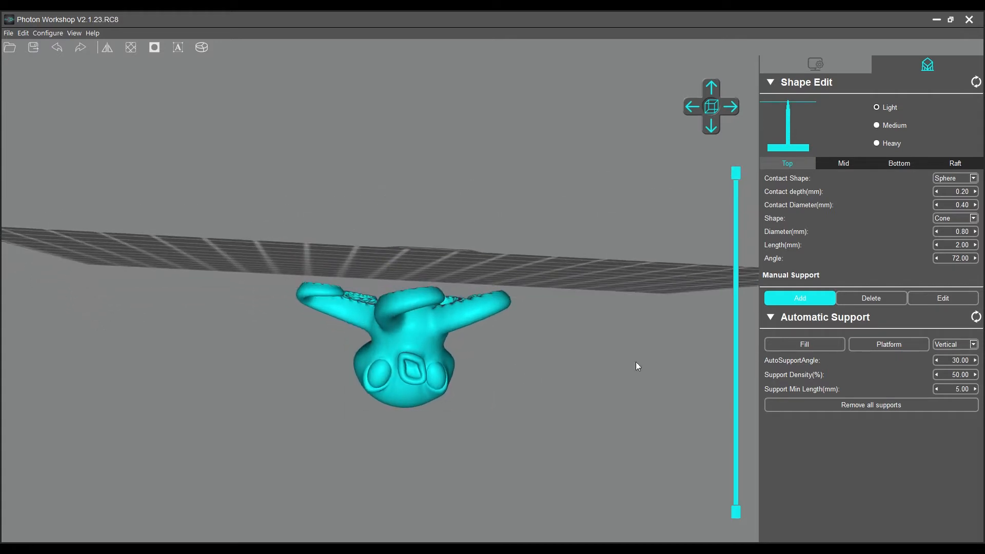
click(867, 342)
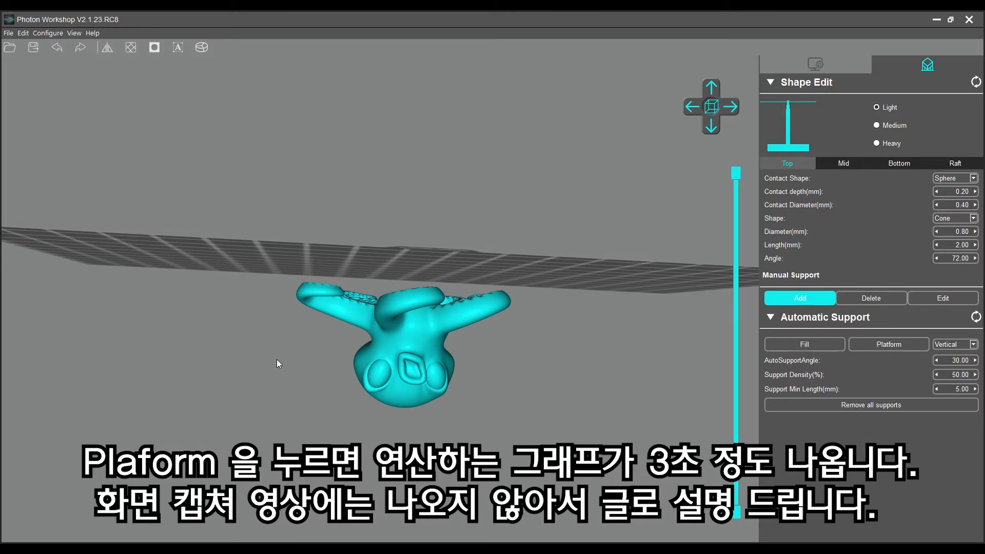
Step: Examine from below and close up where the generated supports touch the tentacles, suckers and mouth
drag(367, 427, 530, 383)
drag(272, 315, 488, 349)
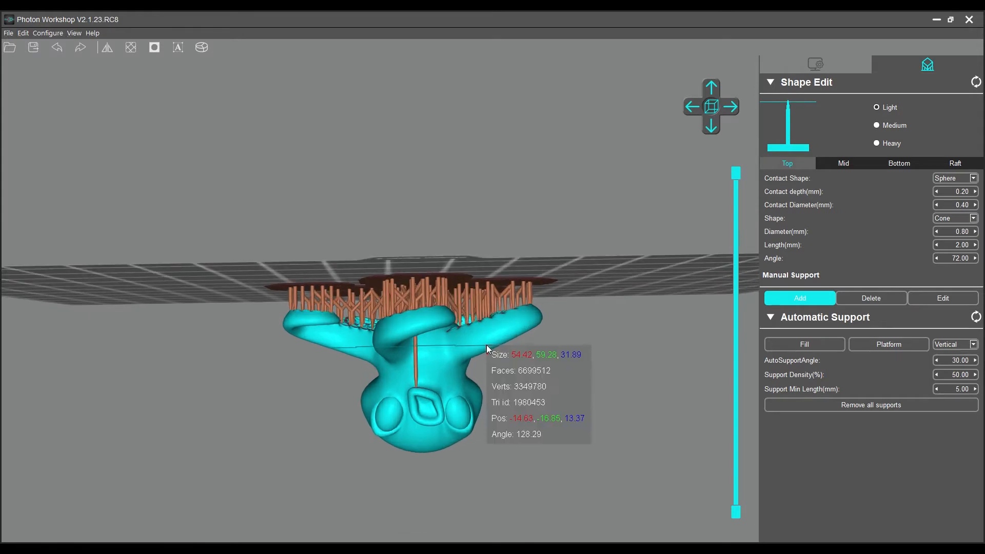
scroll(486, 348, up, 1)
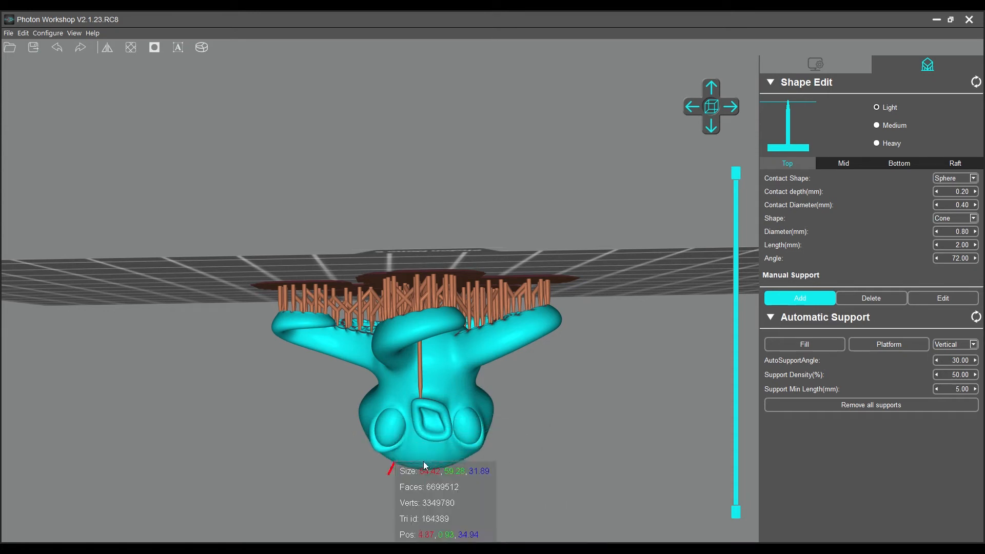
mouse_move(591, 401)
right_down()
mouse_move(575, 413)
mouse_move(582, 408)
right_up()
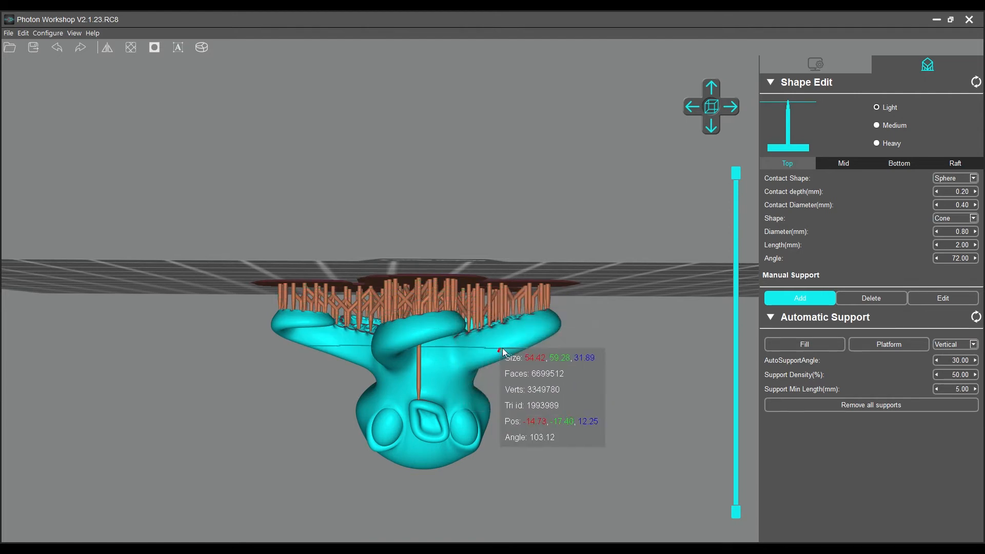
scroll(516, 351, up, 4)
right_drag(220, 402, 224, 427)
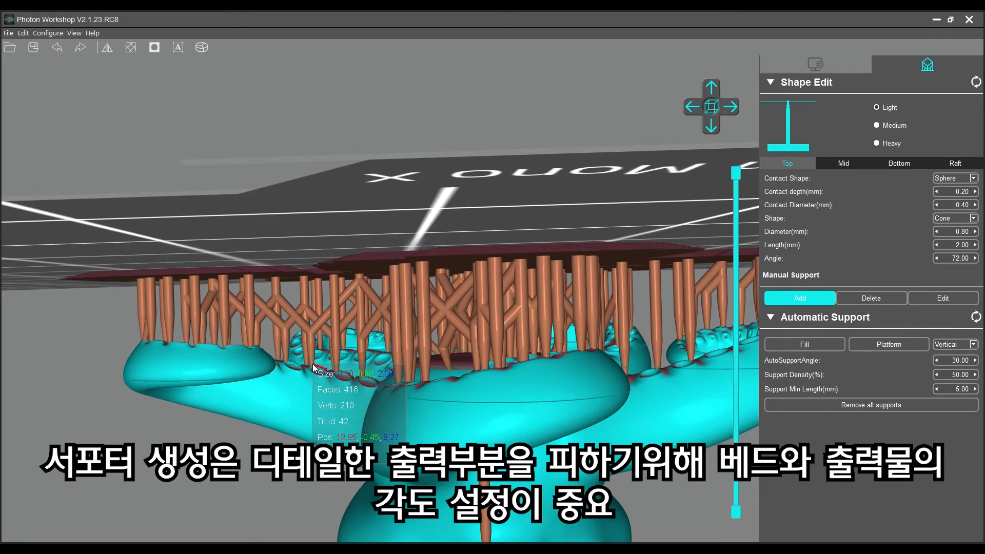
click(333, 372)
right_drag(261, 437, 272, 454)
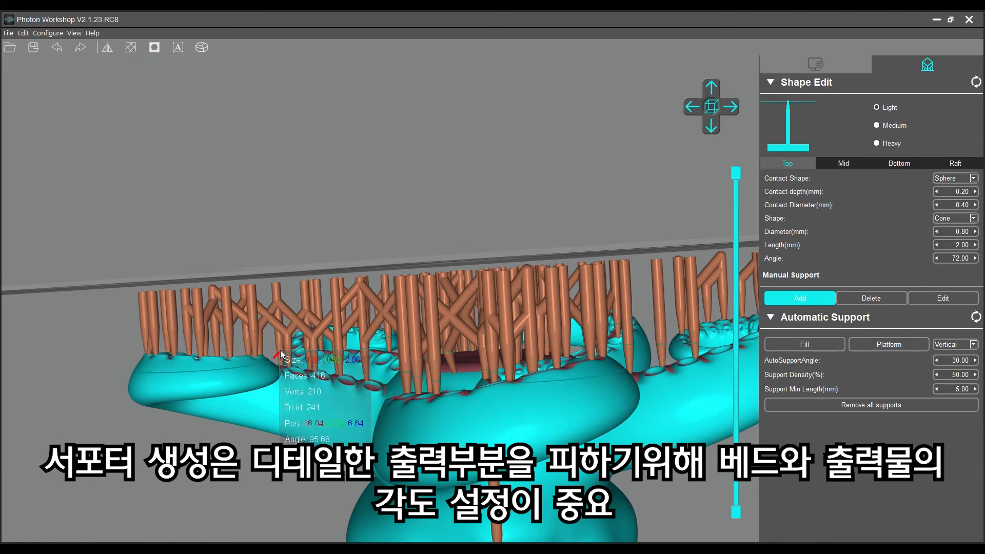
right_drag(195, 430, 608, 386)
middle_drag(607, 386, 580, 391)
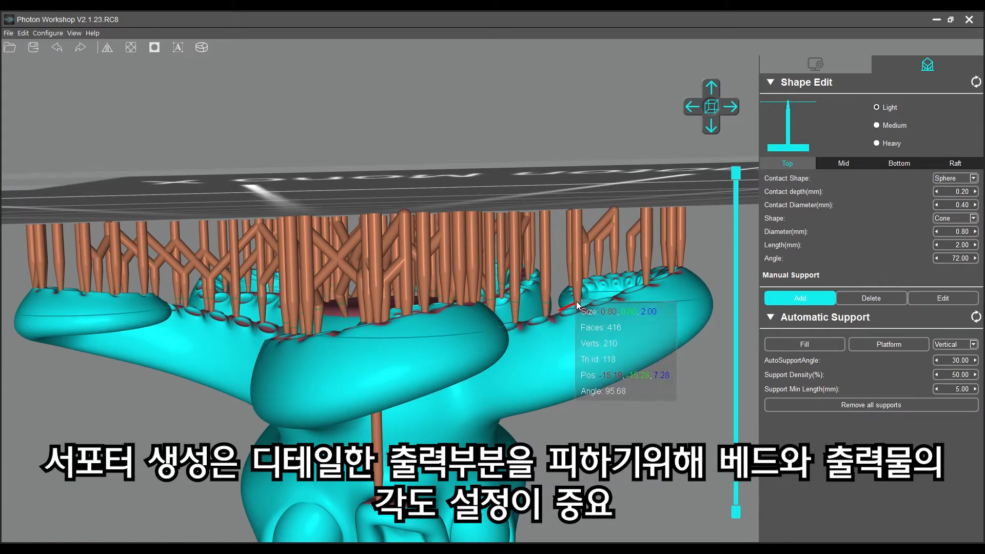
scroll(521, 460, down, 5)
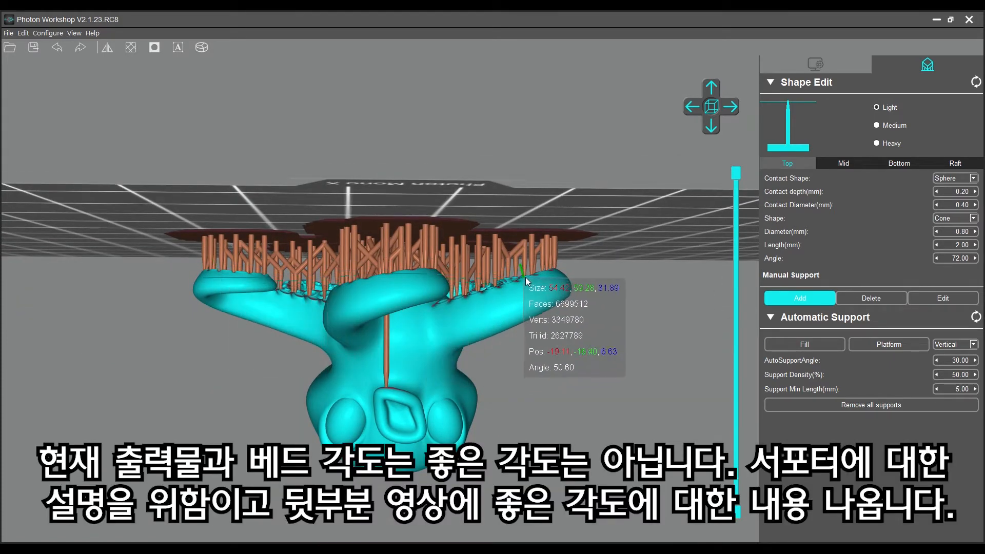
Step: Examine the supported octopus from the front and side, including the red-marked overhangs at the mouth and the back of the head
drag(541, 273, 590, 229)
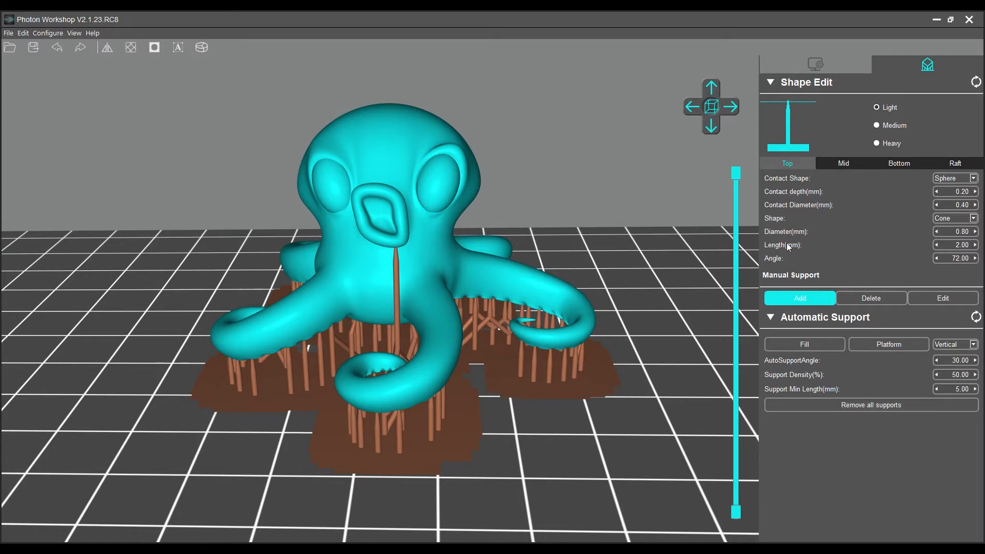
drag(550, 430, 544, 365)
scroll(553, 358, up, 3)
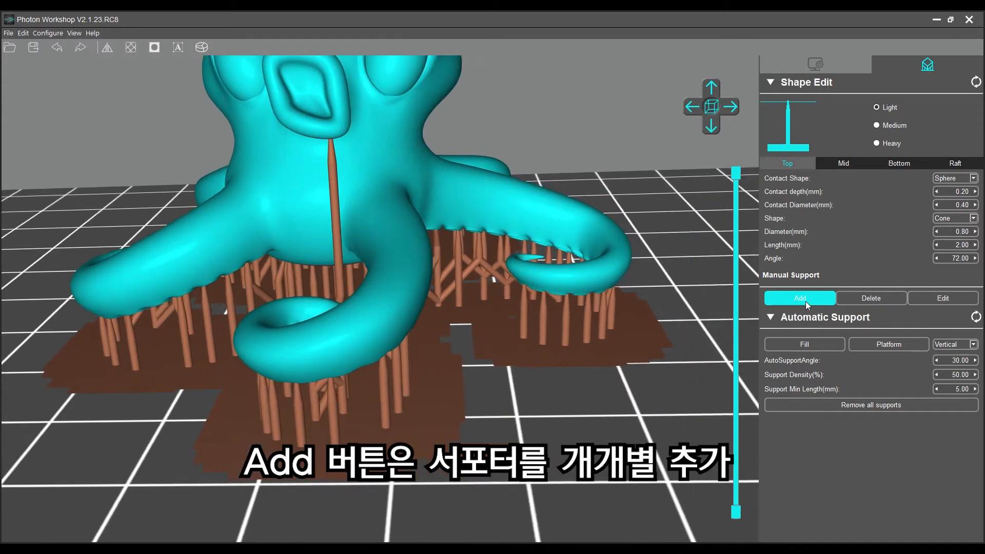
drag(327, 164, 538, 170)
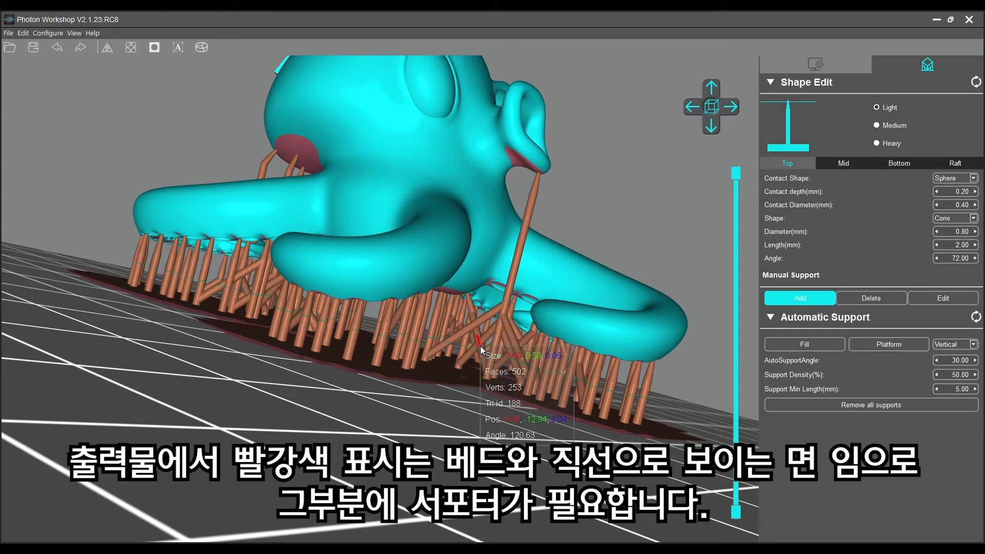
Step: Manually add a Light support under the mouth and another at the edge of the red overhang at the back of the head
click(528, 164)
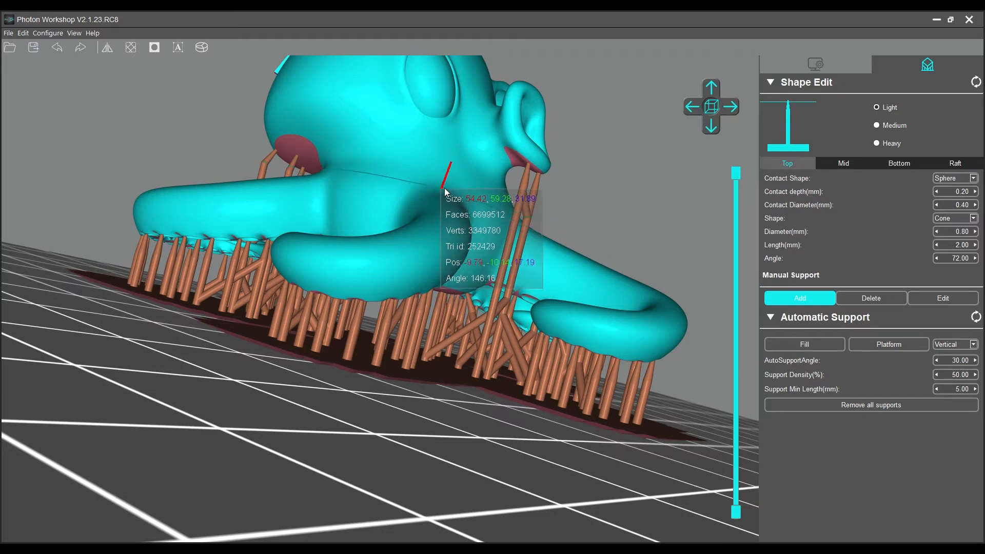
middle_drag(397, 288, 397, 255)
right_drag(397, 255, 407, 317)
right_drag(224, 359, 498, 361)
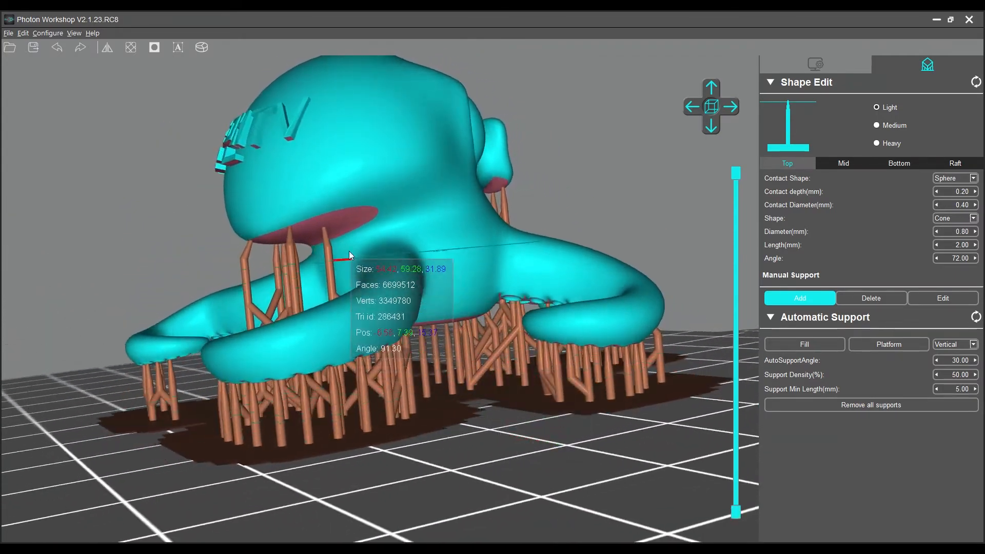
click(367, 210)
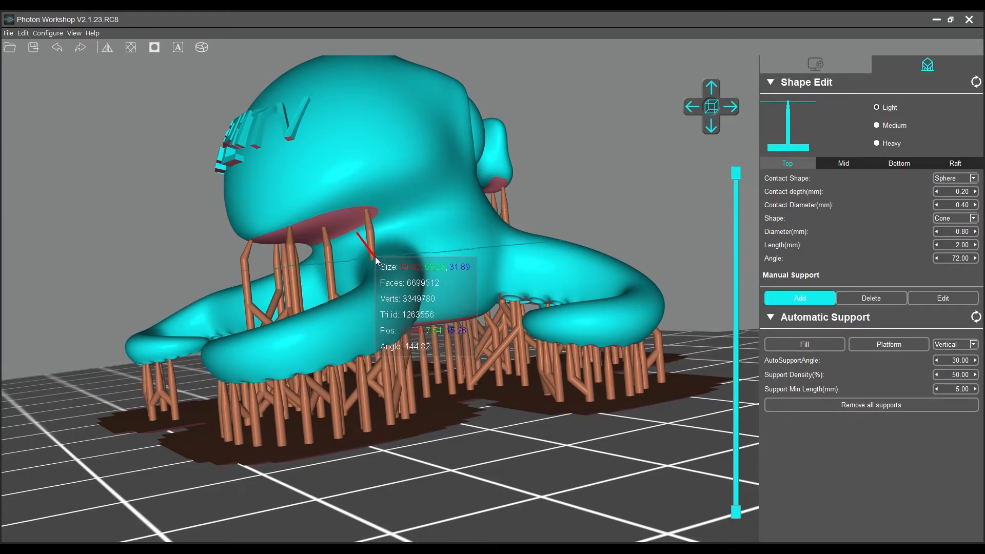
right_drag(372, 341, 386, 215)
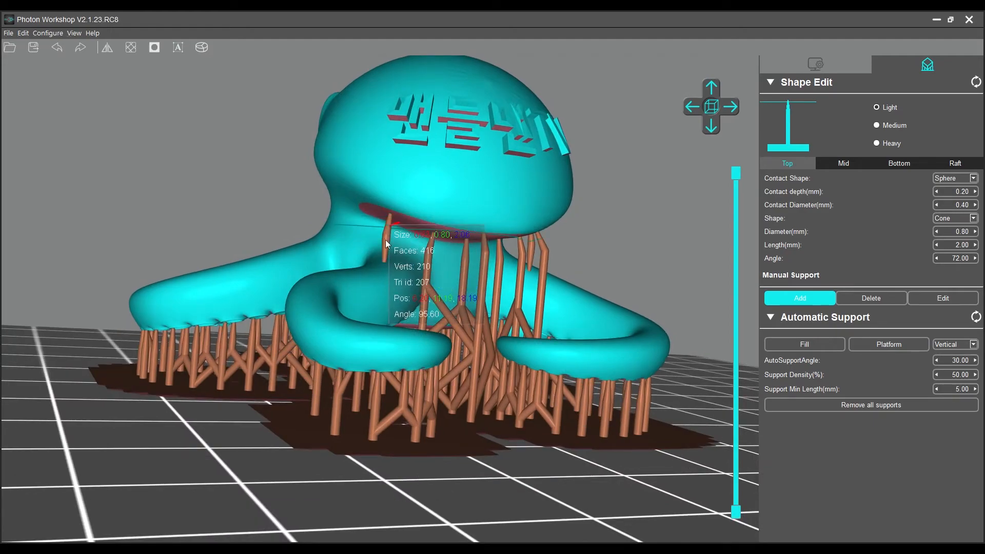
right_drag(467, 345, 292, 465)
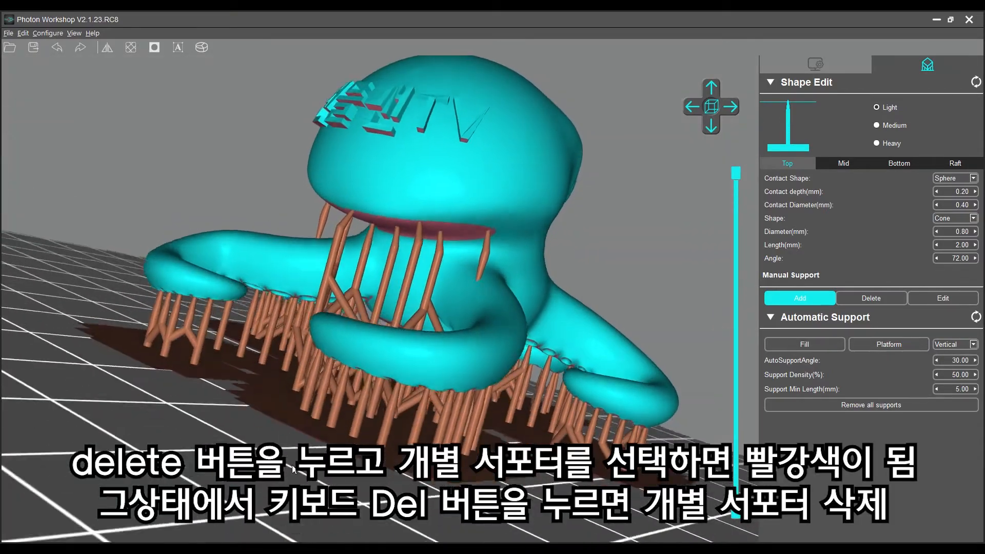
Step: Delete one individual support standing under the curled rear tentacle
click(856, 297)
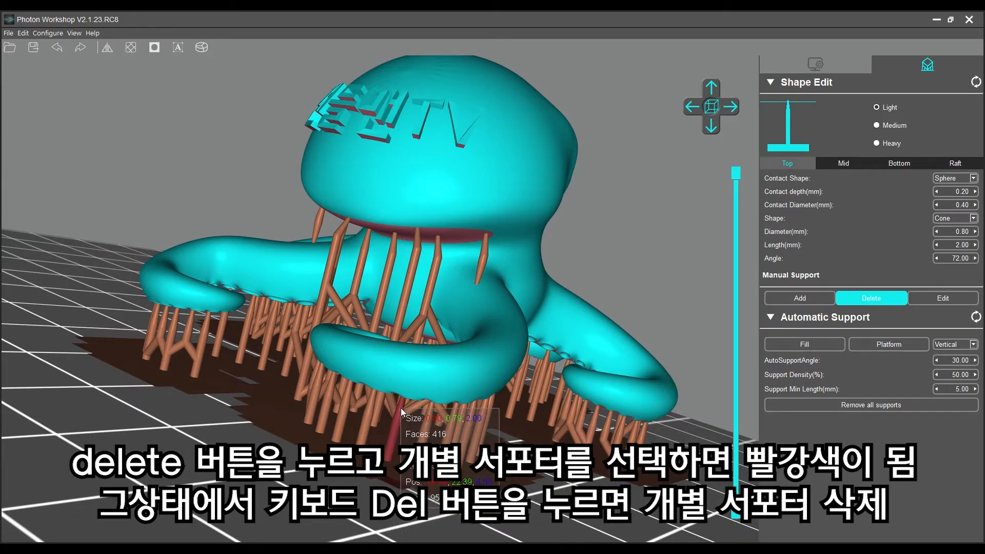
click(391, 457)
key(Delete)
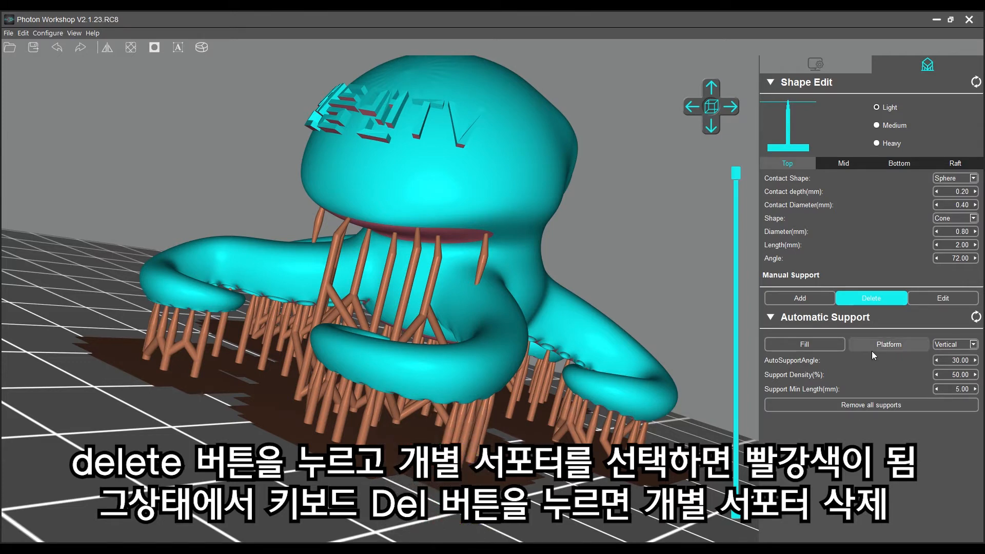
Step: Switch to editing manual supports and pick an individual support under the curled rear tentacle
click(947, 298)
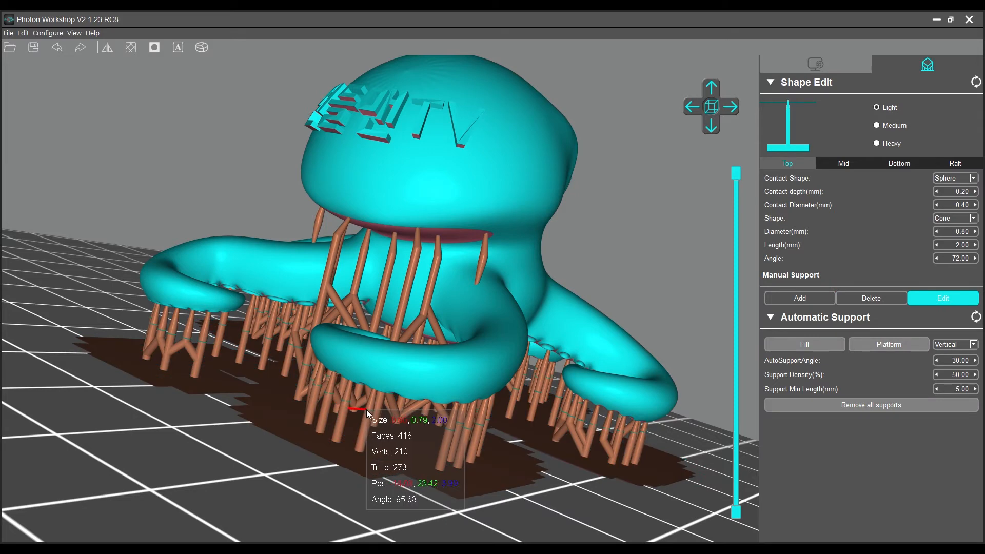
mouse_move(370, 411)
middle_down()
mouse_move(359, 426)
mouse_move(368, 409)
middle_up()
right_drag(385, 378, 353, 381)
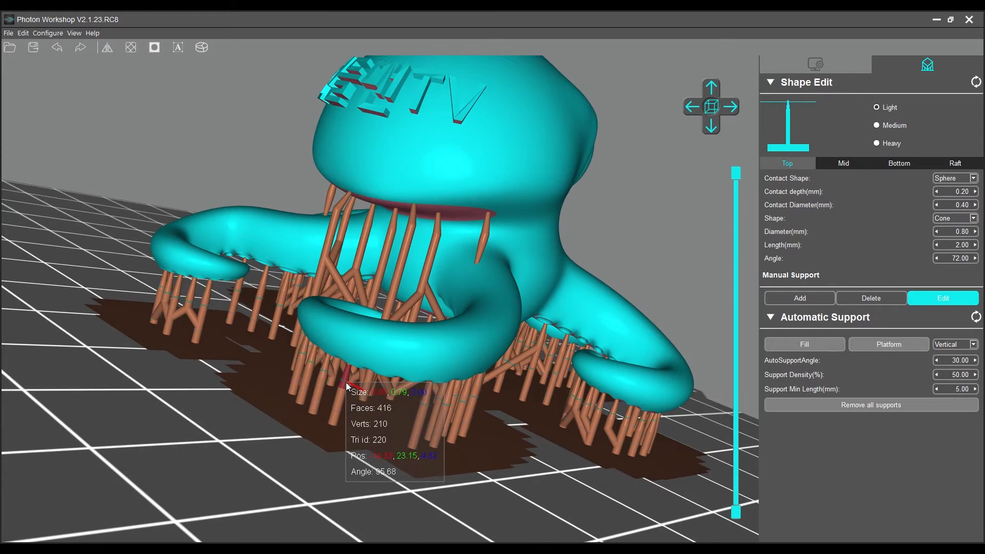
right_drag(349, 364, 346, 364)
middle_drag(345, 364, 342, 364)
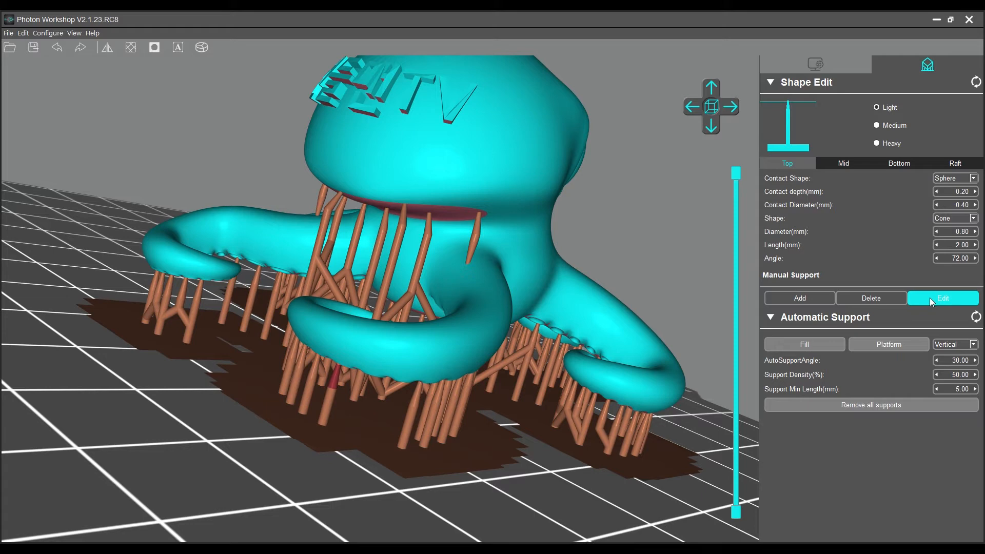
Step: Switch back to deleting supports and try to pick the same support under the rear tentacle for removal
click(883, 298)
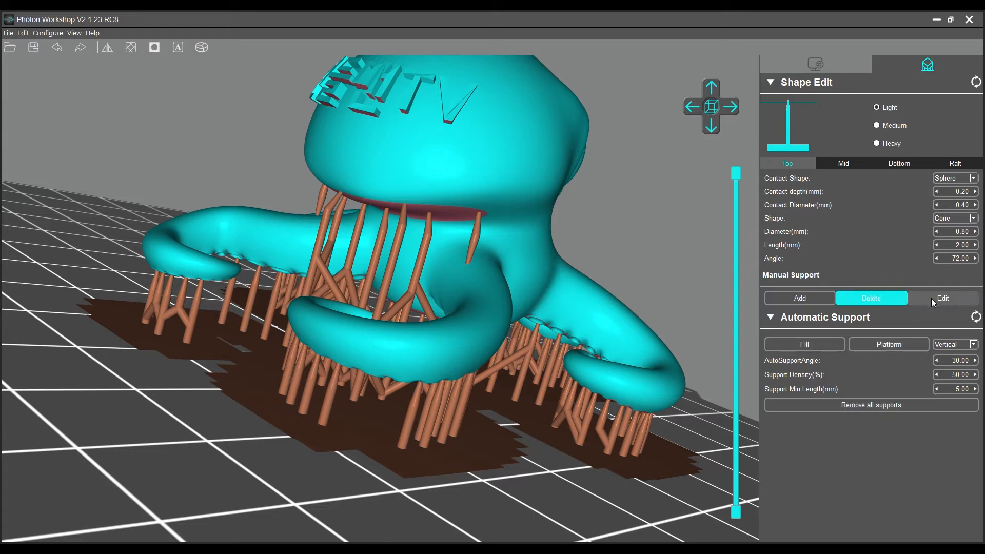
click(329, 402)
right_drag(383, 340, 427, 319)
scroll(426, 356, up, 5)
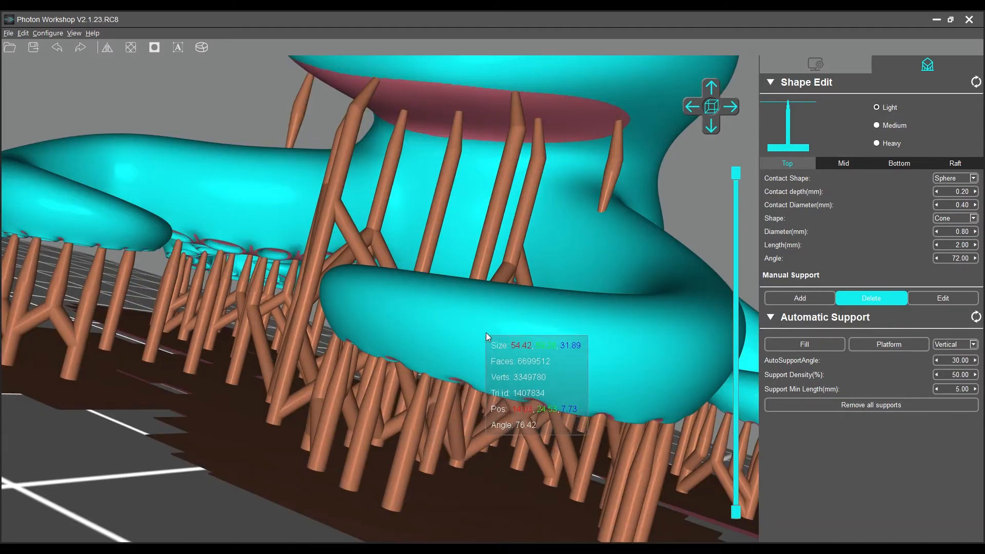
scroll(477, 318, up, 1)
scroll(462, 290, down, 3)
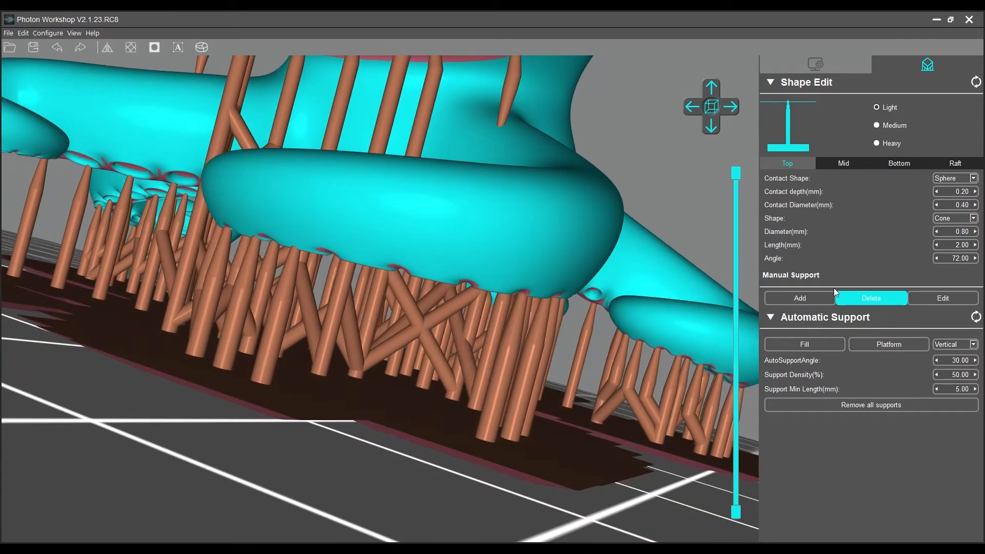
Step: Switch to adding manual supports and inspect from below the supports and suckers under the rear tentacle
click(803, 299)
mouse_move(468, 261)
right_down()
mouse_move(482, 155)
mouse_move(443, 299)
mouse_move(450, 258)
right_up()
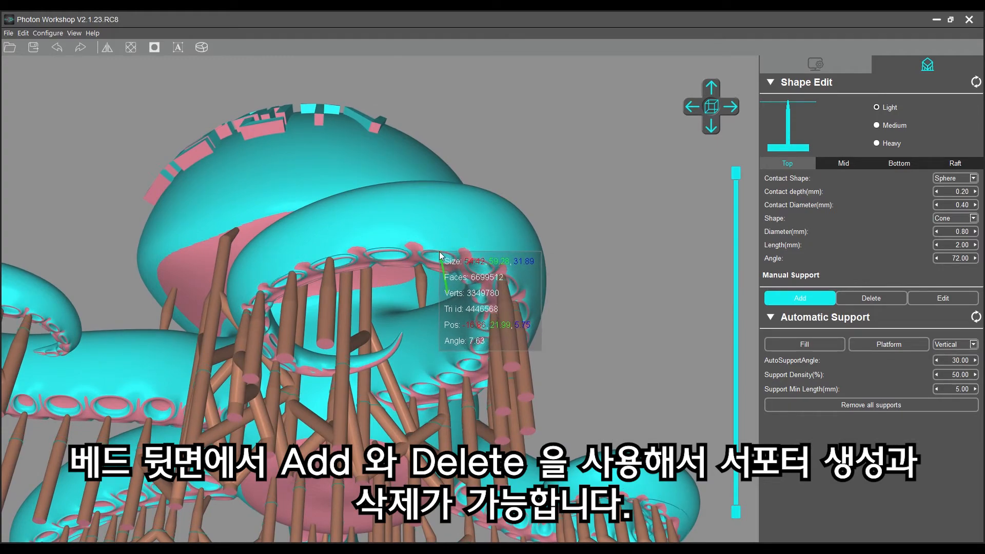
mouse_move(440, 255)
right_down()
mouse_move(509, 258)
mouse_move(429, 260)
right_up()
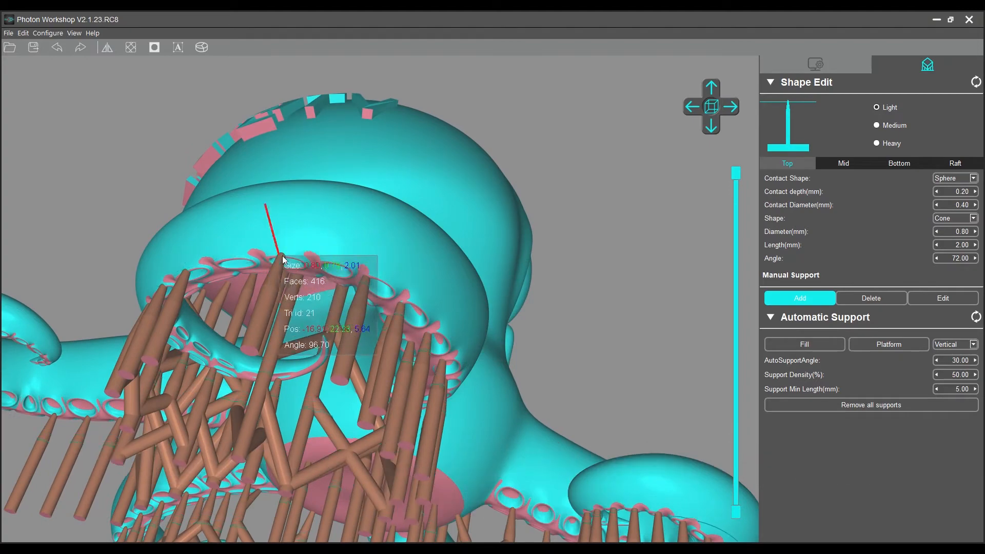
right_drag(300, 282, 344, 328)
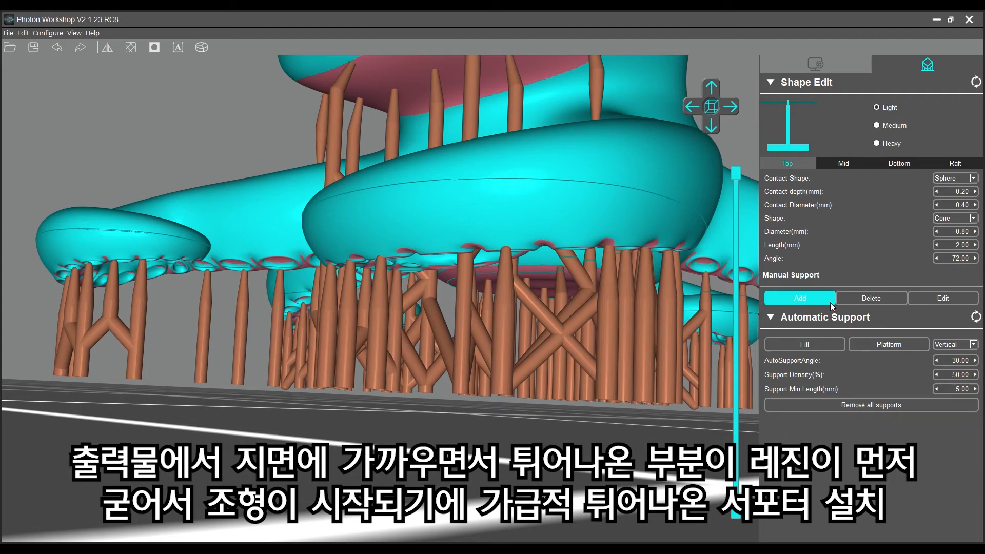
Step: Remove all supports from the octopus
scroll(549, 277, down, 6)
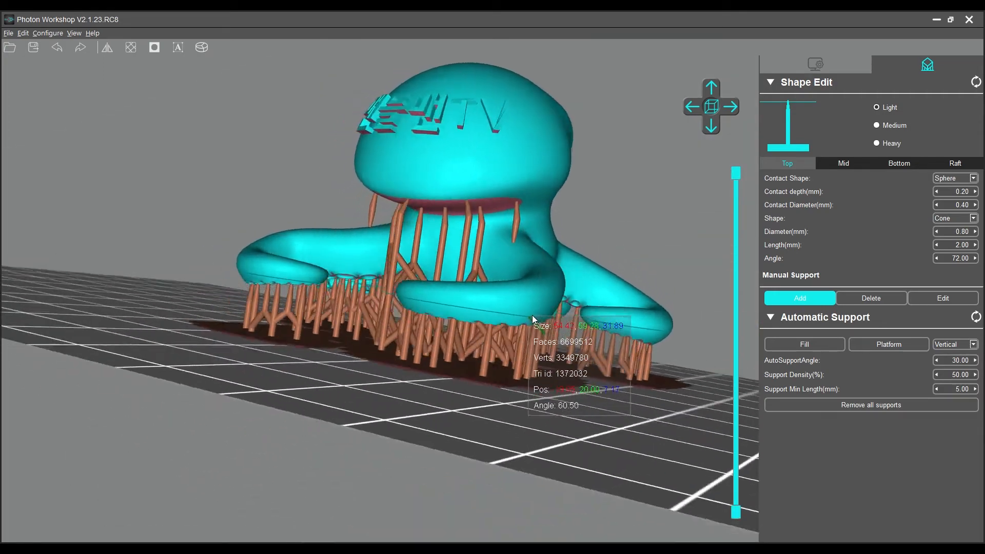
right_drag(531, 315, 331, 311)
right_drag(487, 410, 359, 441)
right_drag(562, 296, 436, 241)
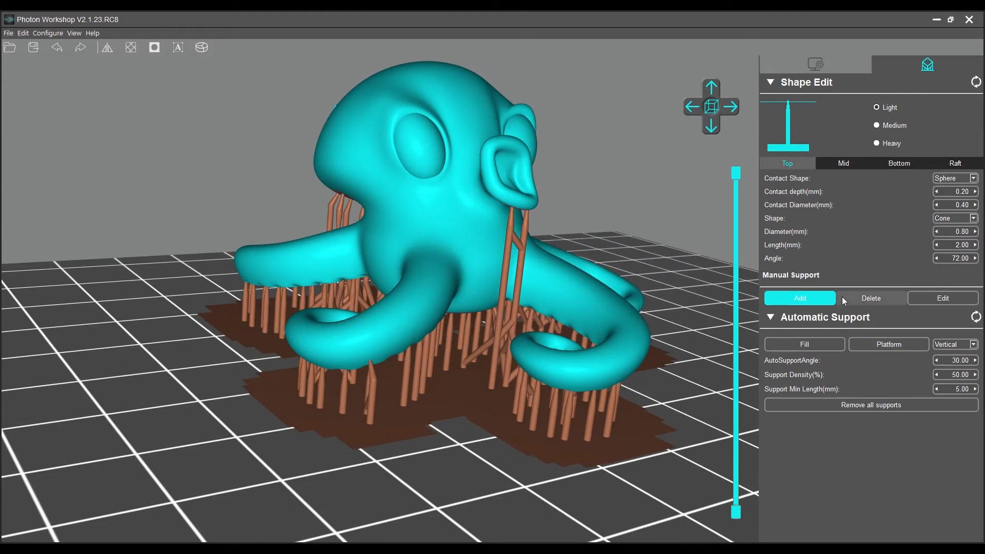
right_drag(546, 331, 587, 291)
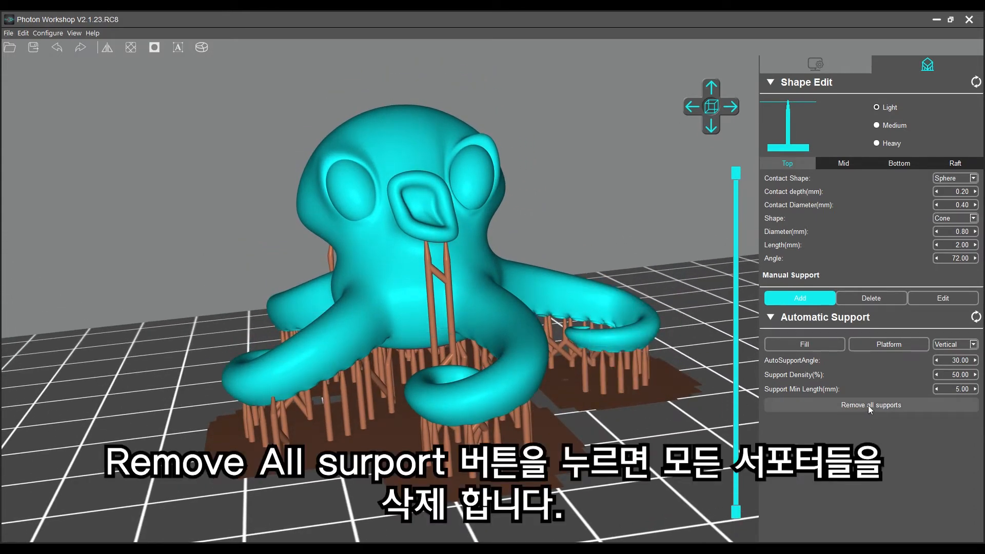
click(894, 406)
middle_drag(490, 417, 452, 416)
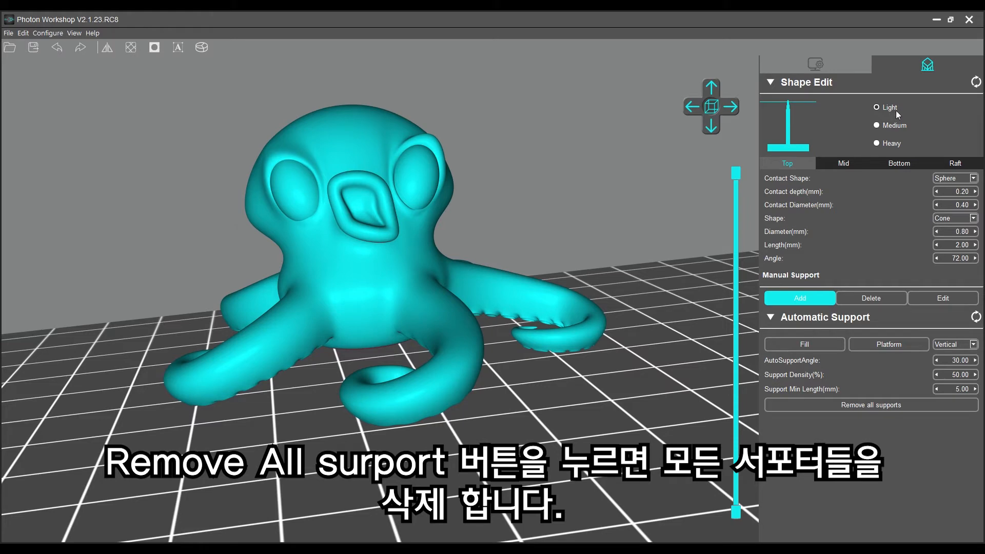
Step: Choose the Medium support preset and generate automatic Platform supports under the octopus
click(877, 126)
mouse_move(512, 190)
mouse_down()
mouse_move(470, 165)
mouse_move(499, 198)
mouse_move(510, 165)
mouse_move(519, 177)
mouse_up()
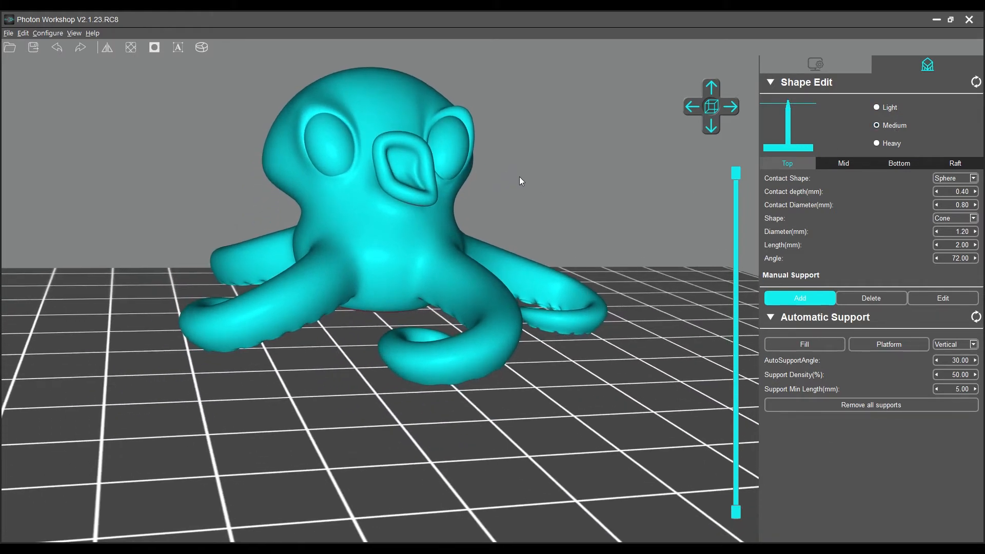
click(882, 342)
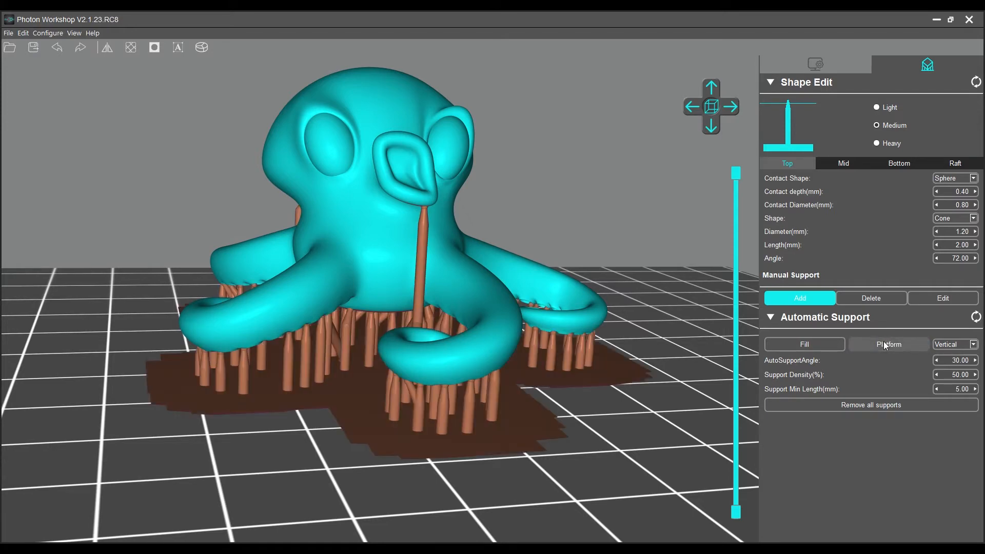
alt+drag(653, 220, 575, 205)
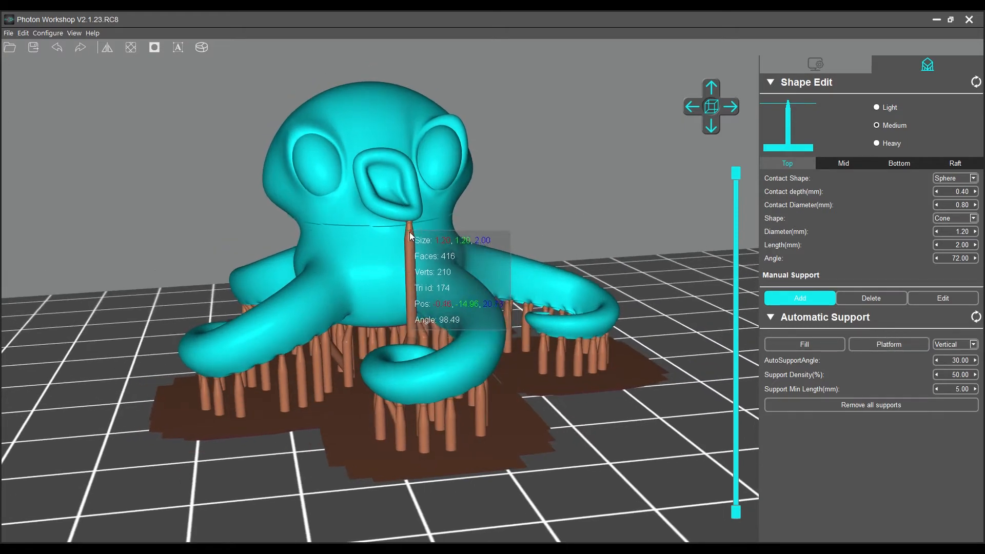
alt+drag(301, 365, 563, 149)
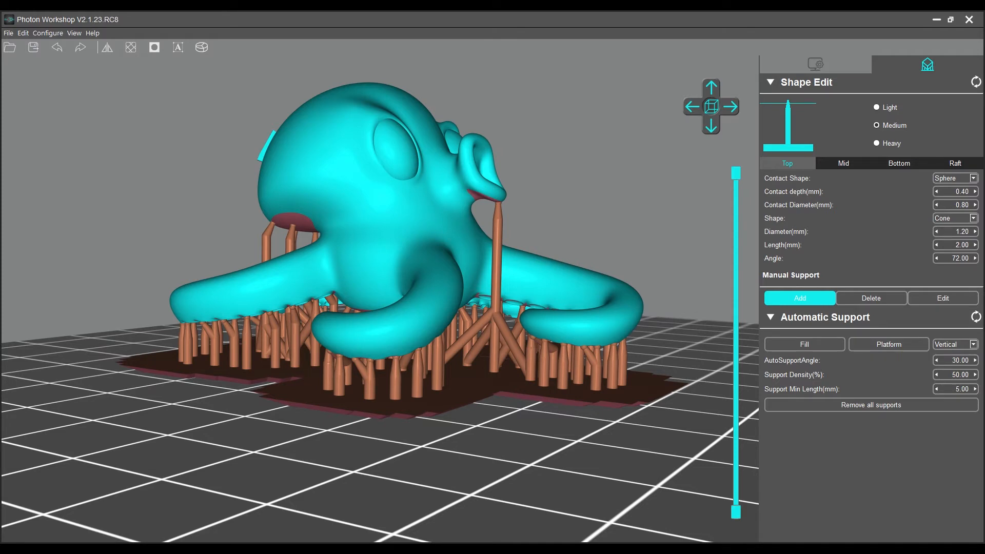
scroll(562, 410, down, 3)
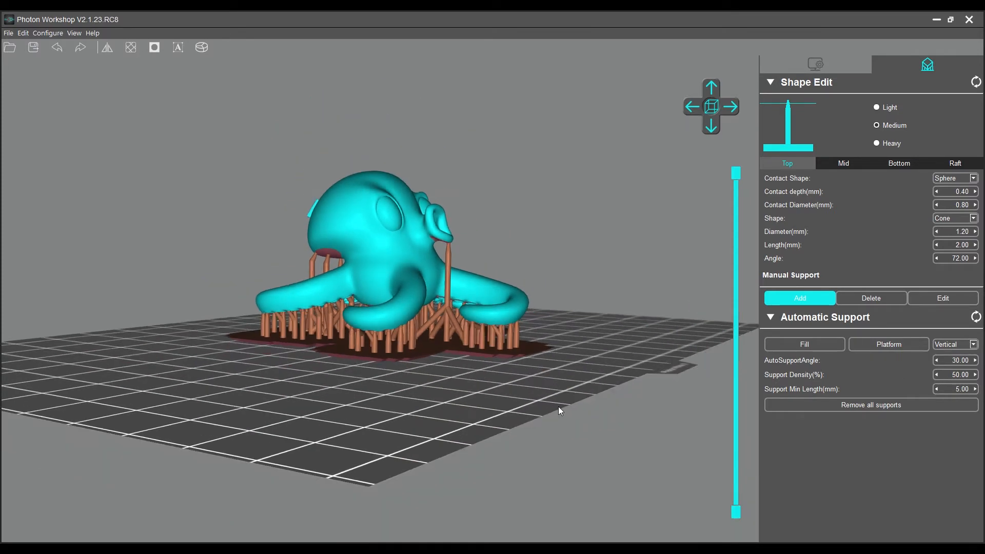
Step: Examine the octopus and build plate upside down from several angles to see how the model hangs from its supports
alt+drag(571, 325, 568, 526)
right_drag(568, 527, 422, 415)
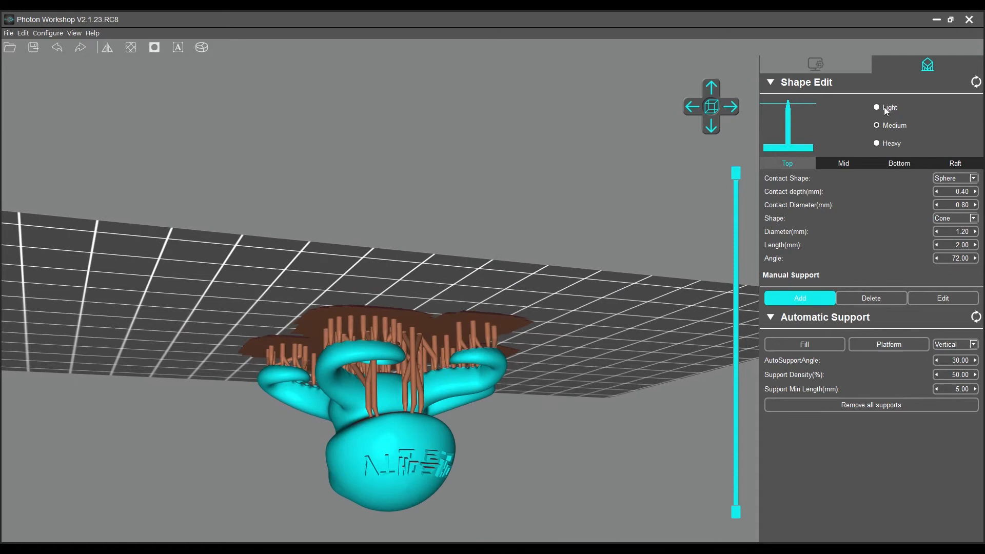
right_drag(540, 431, 544, 249)
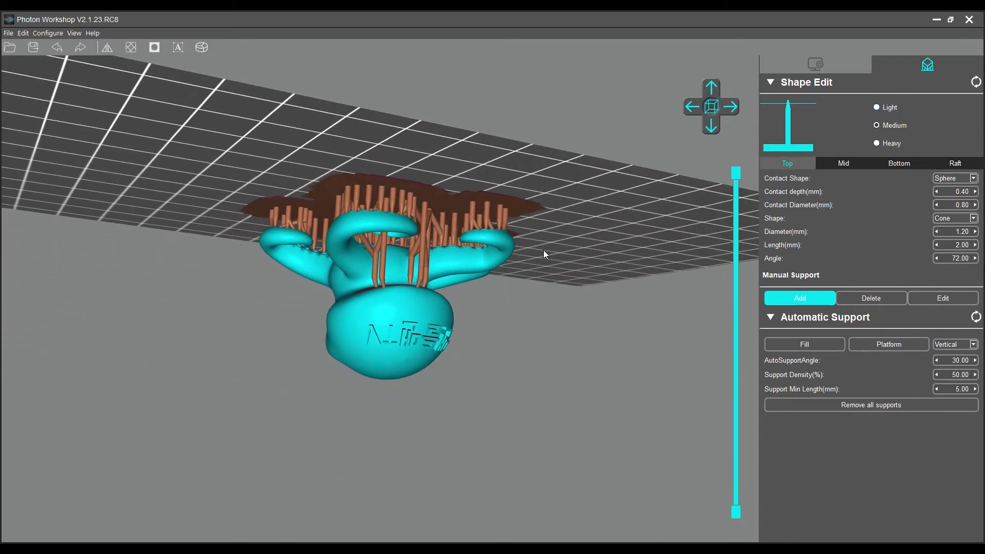
scroll(544, 250, down, 3)
right_drag(493, 305, 523, 256)
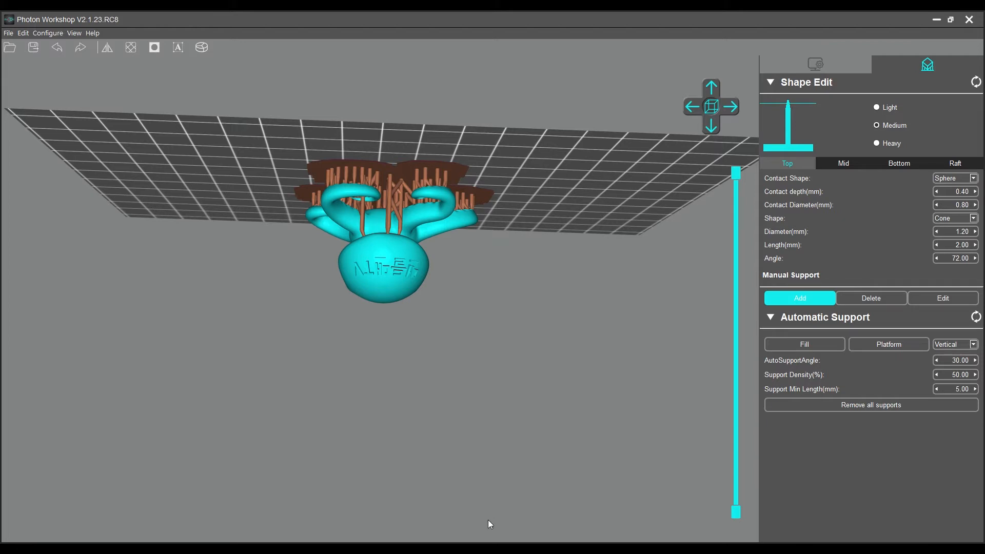
mouse_move(366, 267)
mouse_move(424, 208)
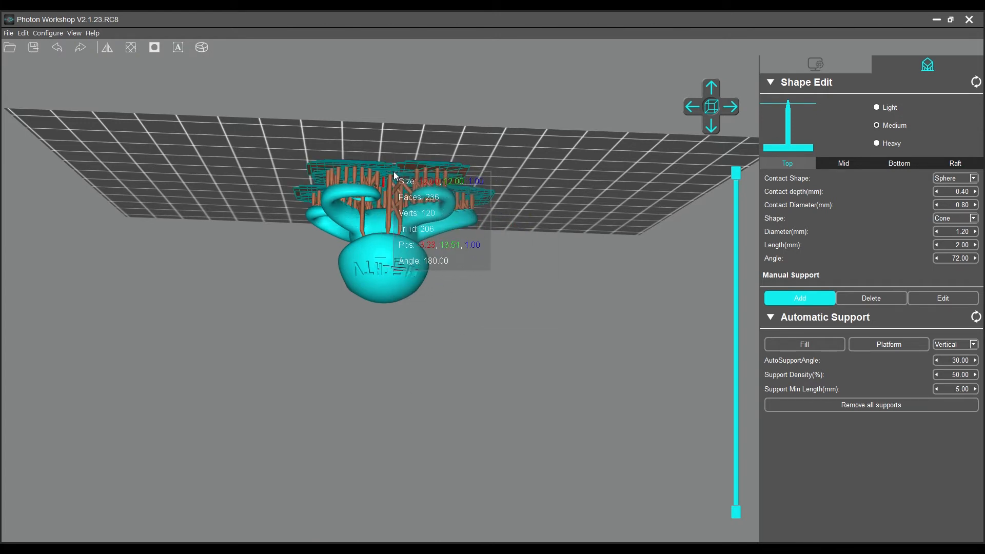
drag(503, 351, 536, 365)
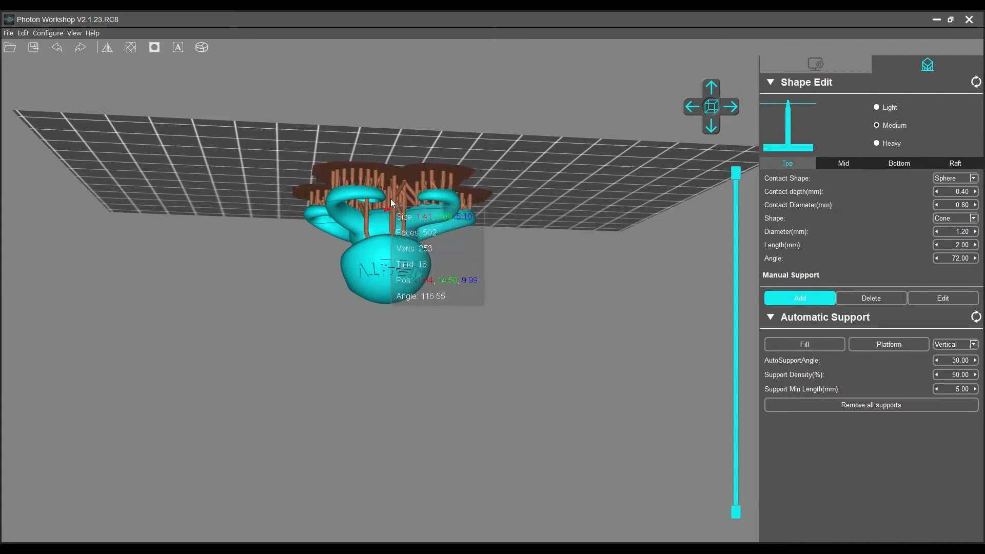
drag(510, 316, 443, 319)
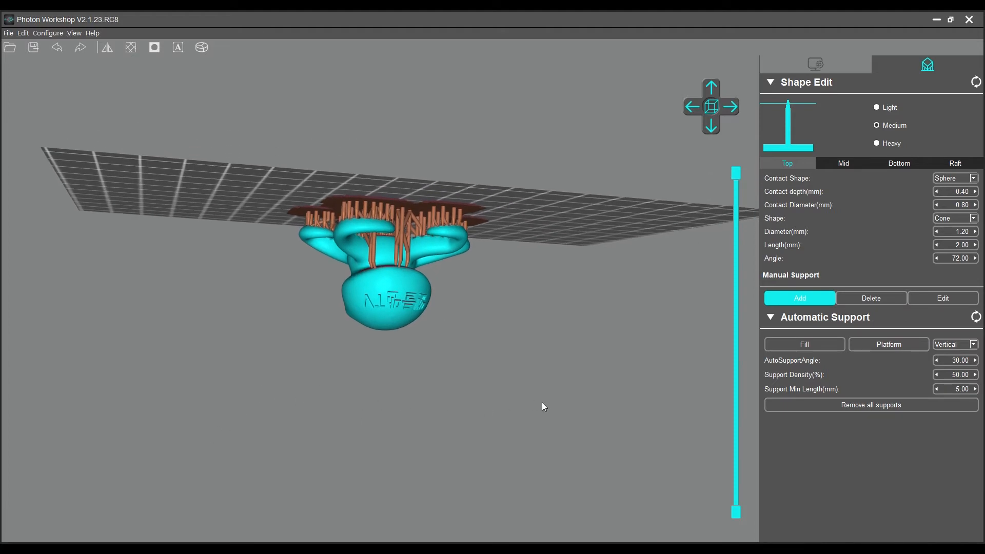
drag(426, 283, 562, 358)
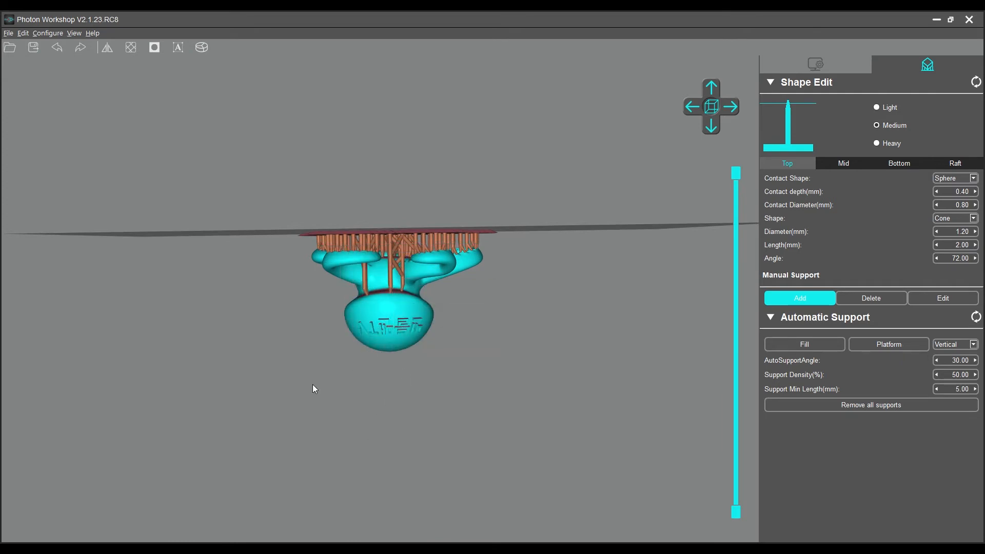
drag(314, 389, 381, 355)
drag(471, 312, 566, 266)
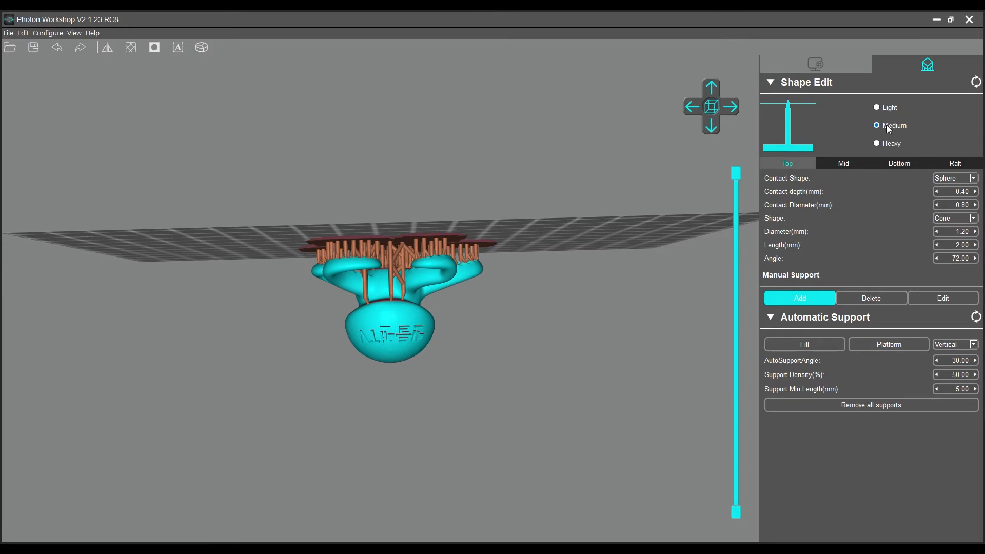
drag(407, 383, 330, 374)
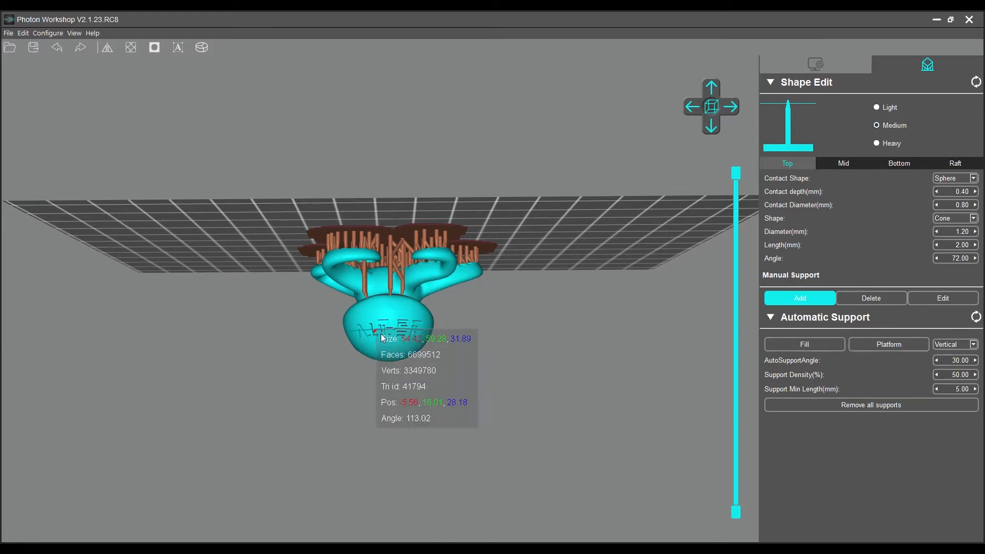
drag(513, 389, 601, 360)
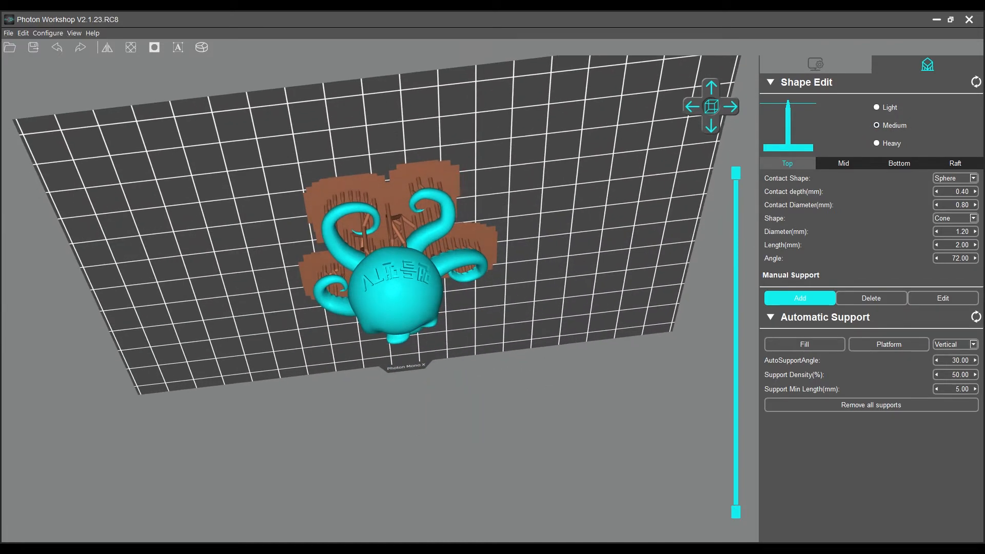
Step: Remove all supports from the octopus and generate automatic Fill supports using the Heavy preset
drag(515, 362, 334, 414)
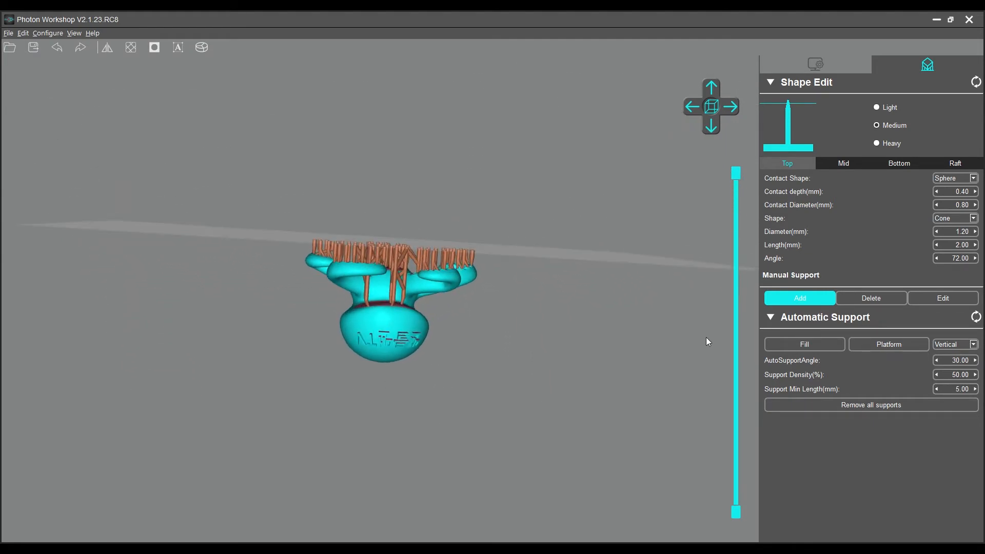
click(855, 404)
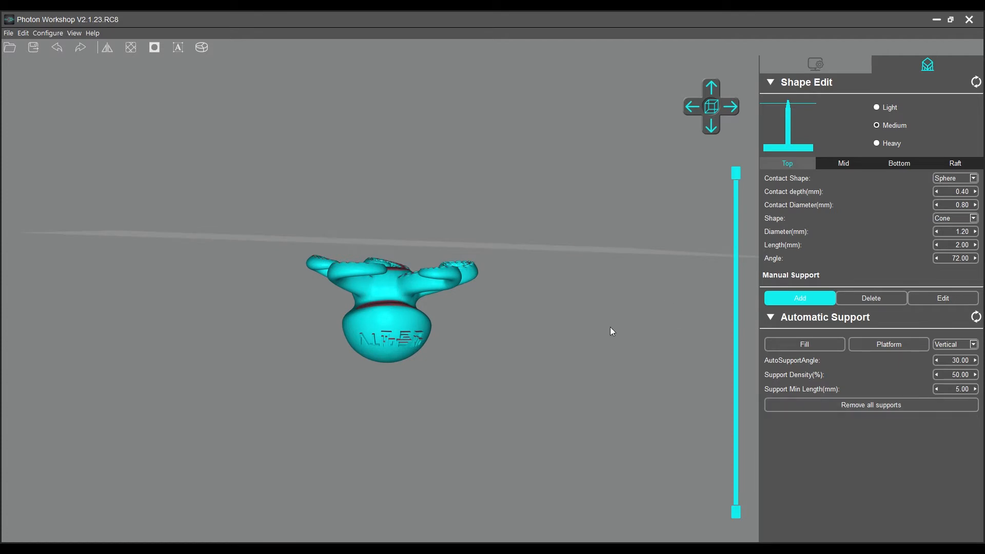
drag(610, 328, 573, 320)
click(876, 143)
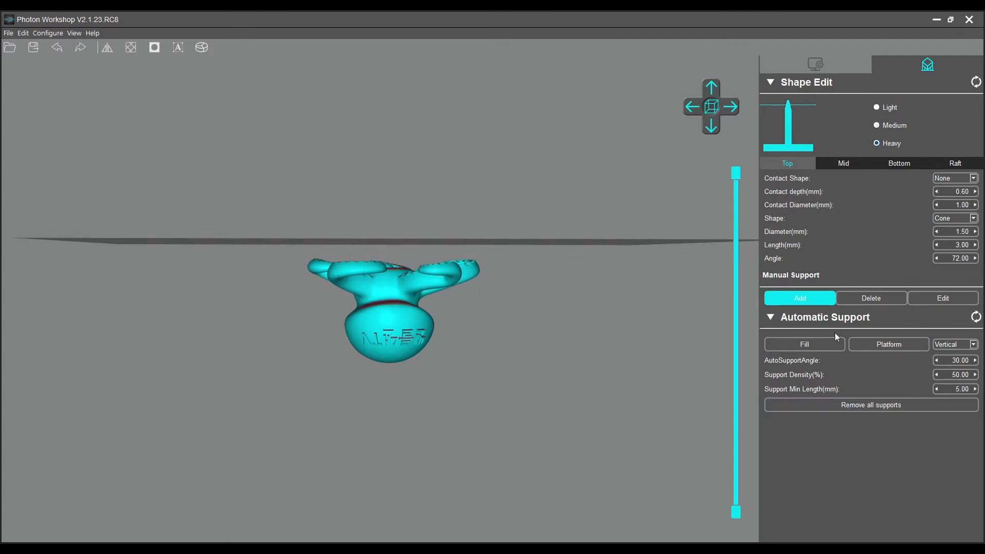
click(814, 343)
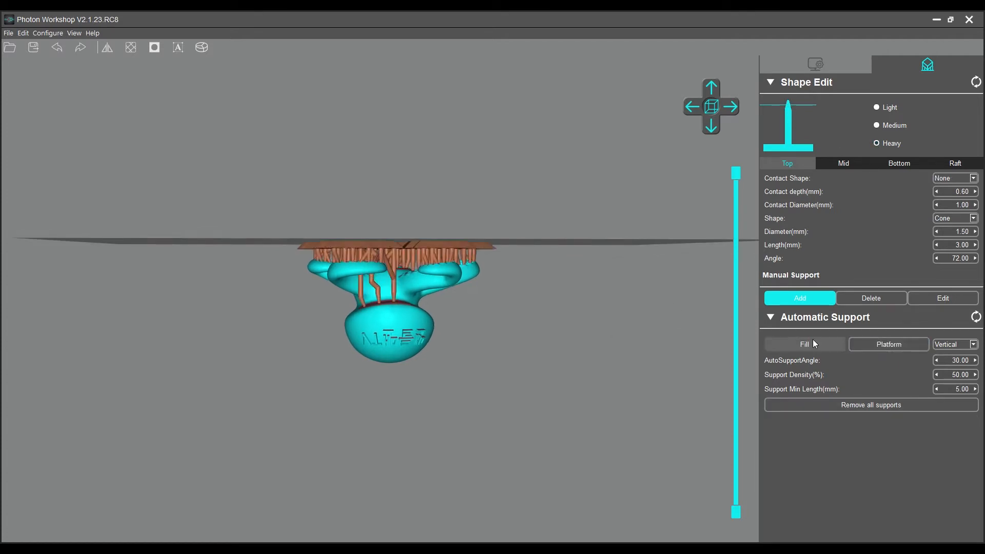
Step: Examine the Heavy supports beneath the octopus's tentacles and head from above and from below the build plate
drag(477, 382, 647, 351)
drag(550, 374, 447, 249)
scroll(399, 269, up, 3)
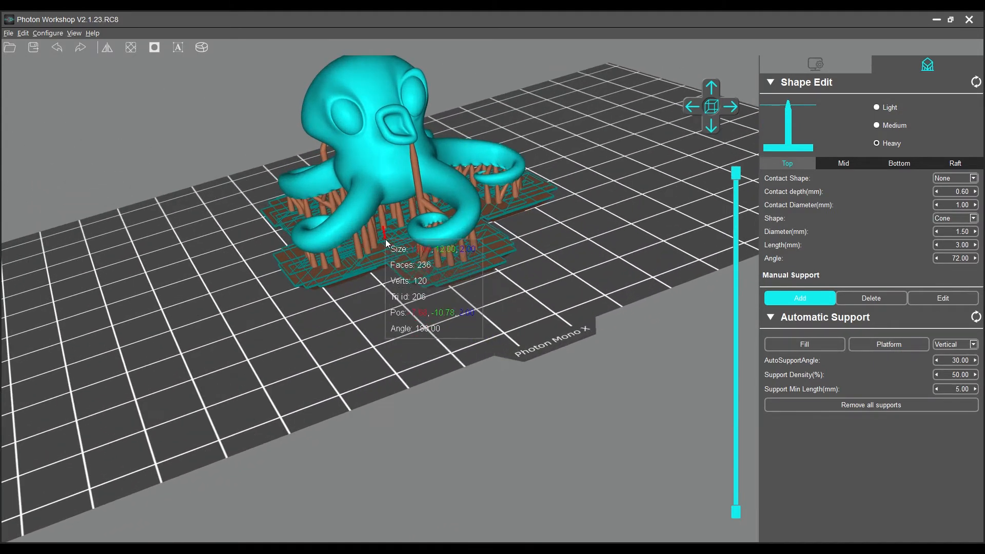
middle_drag(385, 239, 393, 319)
scroll(386, 322, up, 3)
drag(386, 322, 491, 536)
scroll(522, 423, down, 5)
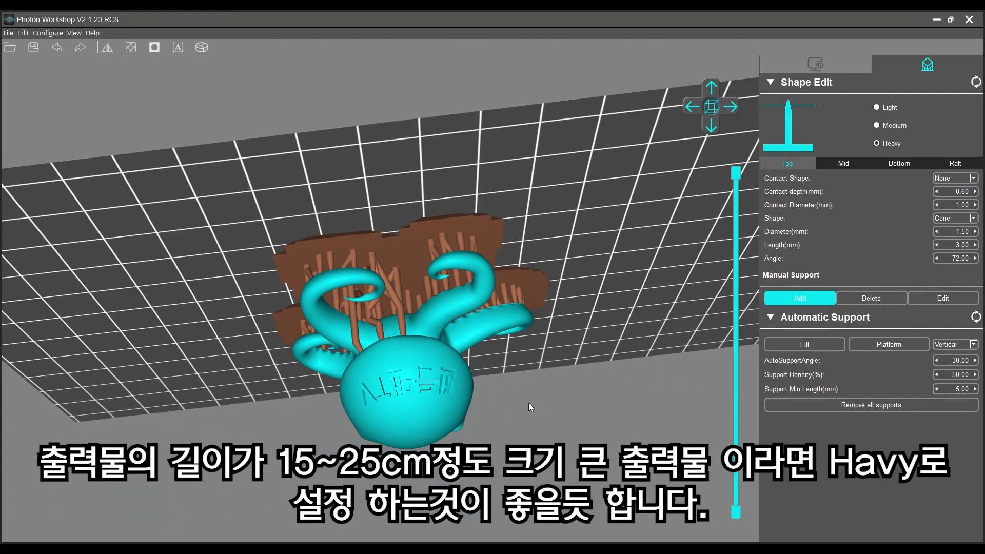
drag(537, 419, 482, 347)
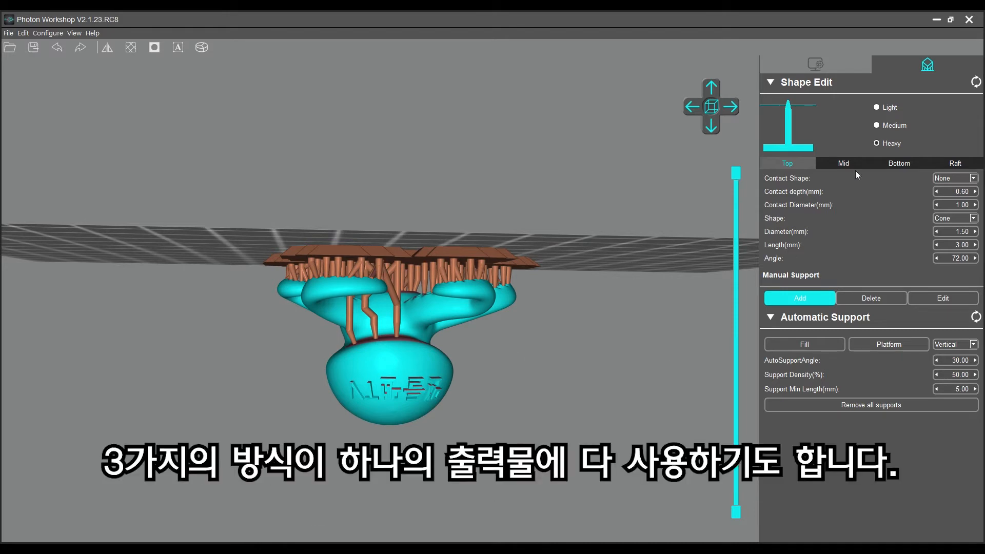
Step: Inspect the octopus upright and upside down, including the support running to its mouth
right_drag(451, 395, 434, 340)
right_drag(452, 414, 436, 195)
right_drag(471, 326, 424, 72)
right_drag(442, 177, 473, 217)
middle_drag(473, 217, 473, 315)
scroll(460, 312, up, 2)
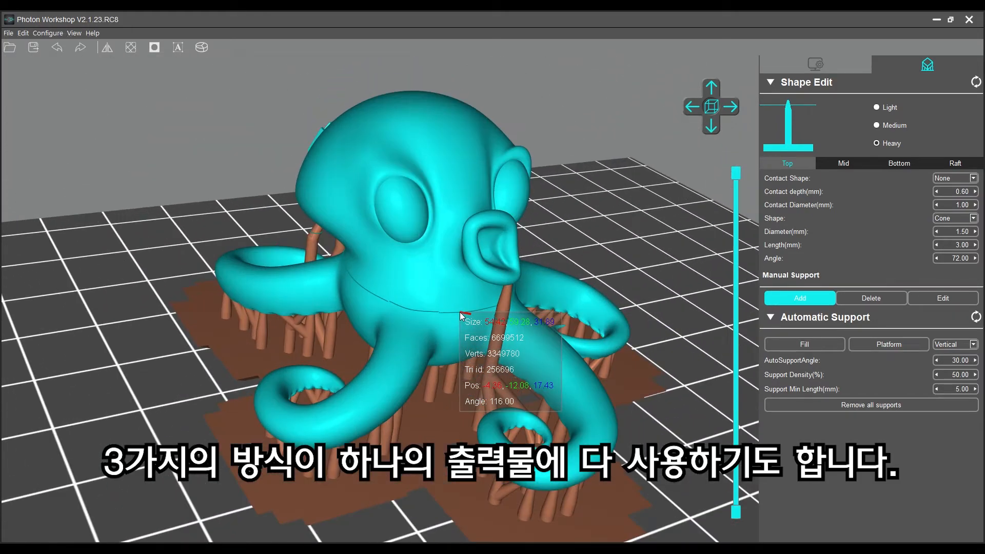
scroll(511, 417, up, 3)
right_drag(441, 377, 470, 445)
right_drag(397, 201, 107, 389)
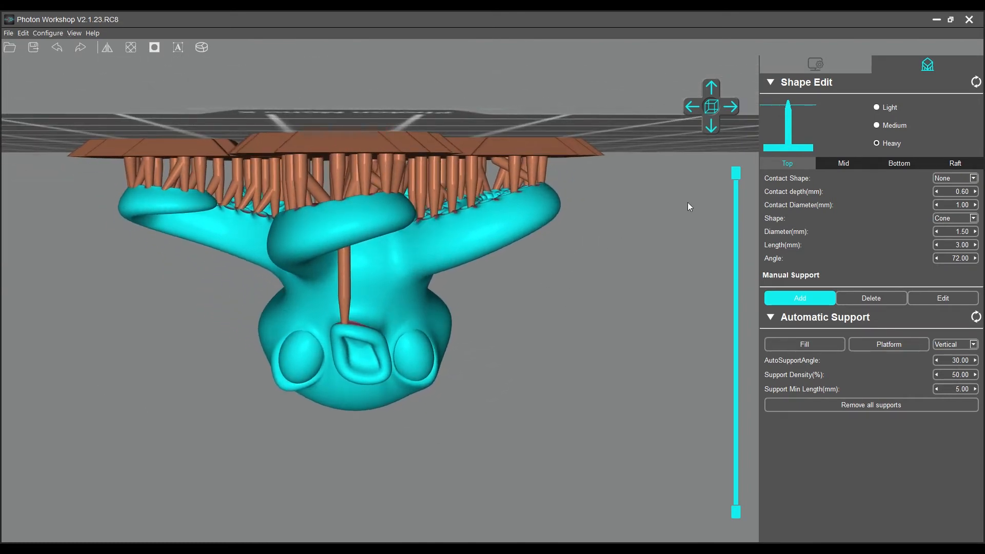
Step: Cut the layer preview down to the first layers at the build plate and raise it to the start of the mouth
drag(737, 179, 737, 517)
right_drag(339, 329, 318, 293)
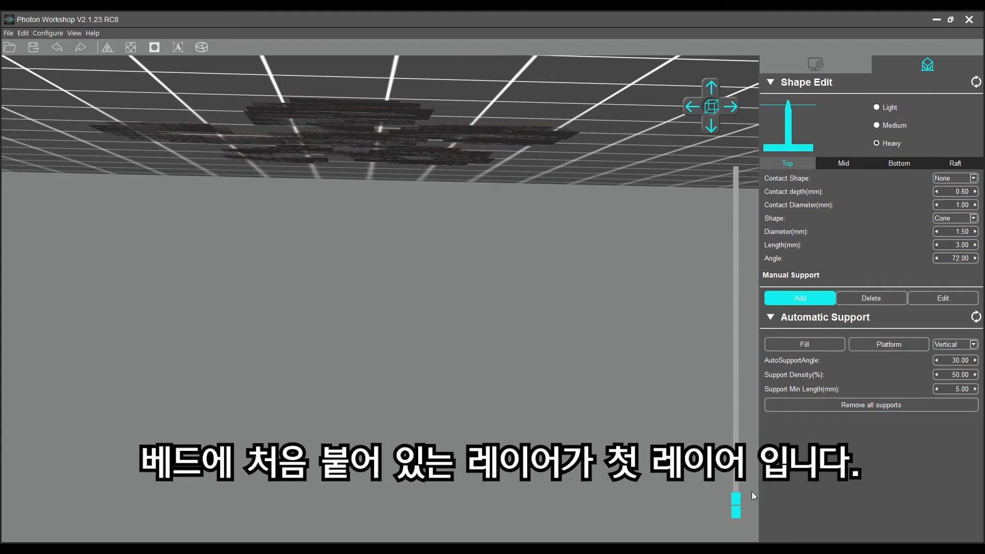
drag(738, 498, 795, 302)
drag(531, 354, 301, 296)
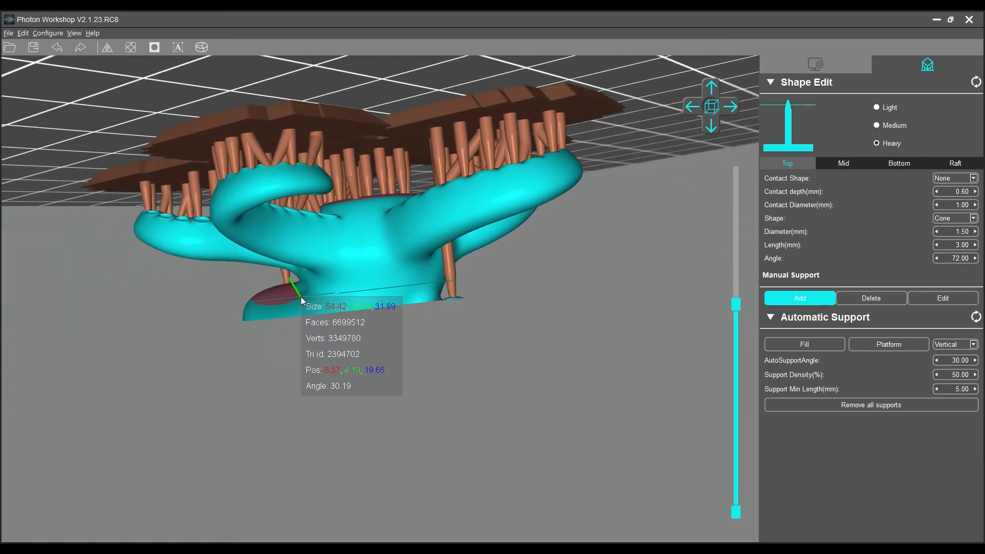
Step: Examine closely the layers where the mouth rim starts printing on its support, separate from the head
scroll(416, 301, up, 5)
scroll(630, 241, up, 3)
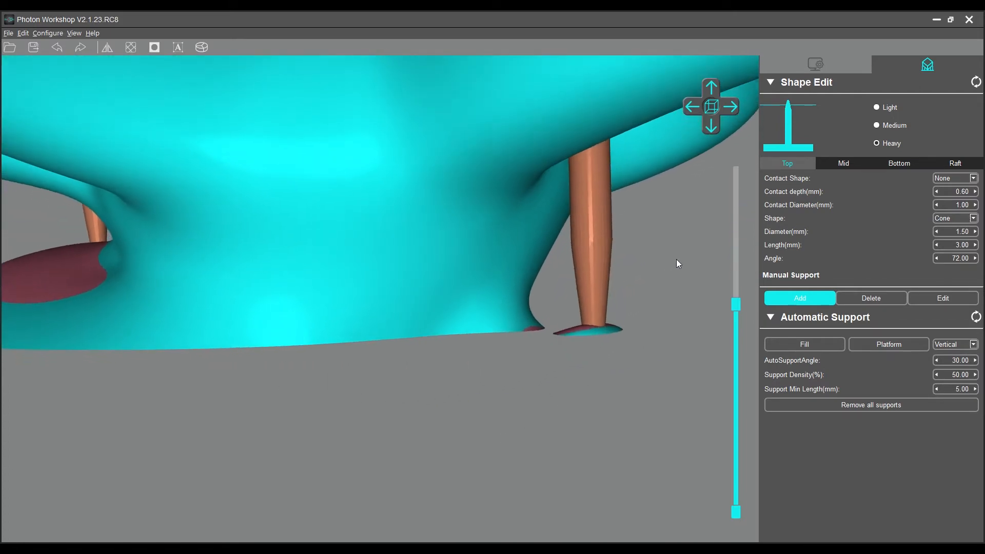
scroll(621, 318, up, 1)
scroll(621, 318, down, 1)
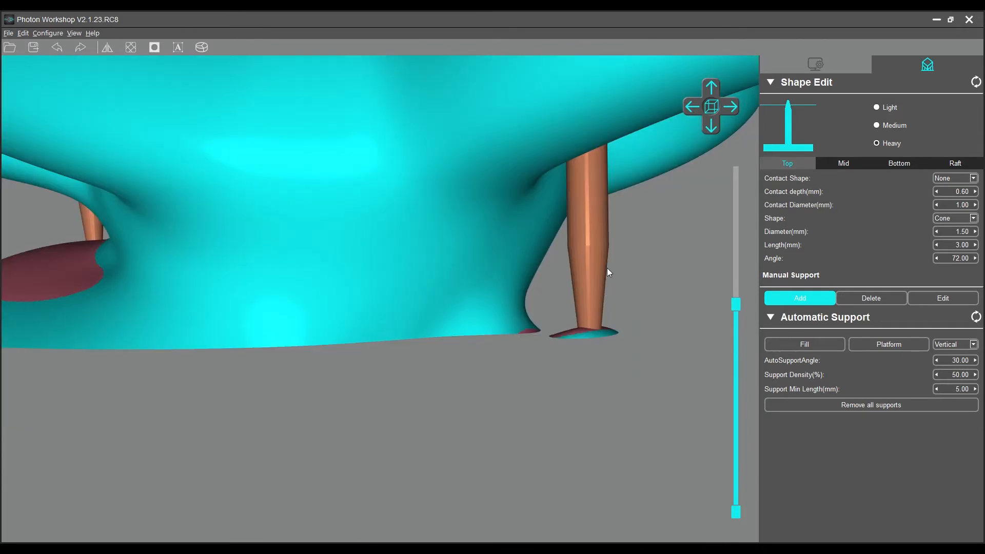
drag(606, 270, 645, 267)
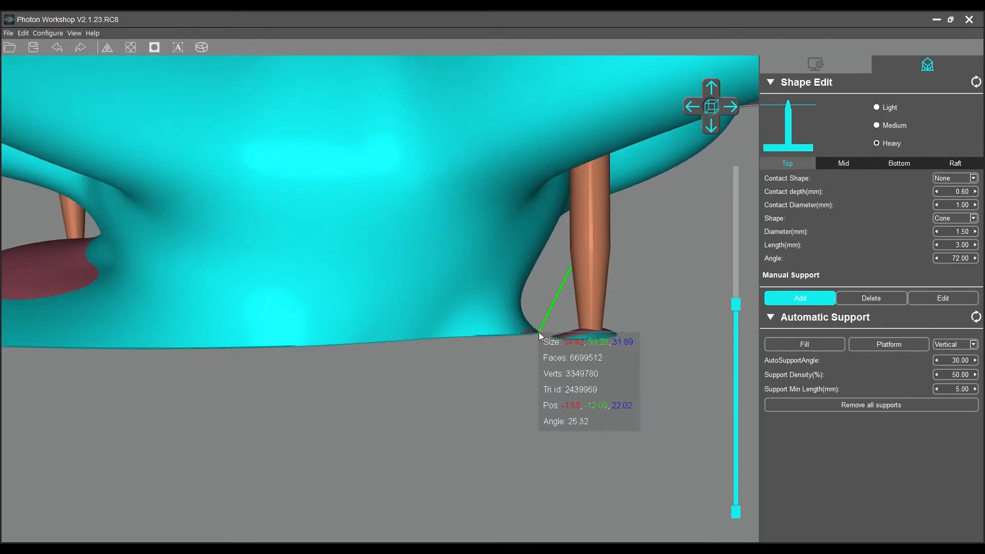
drag(730, 303, 738, 305)
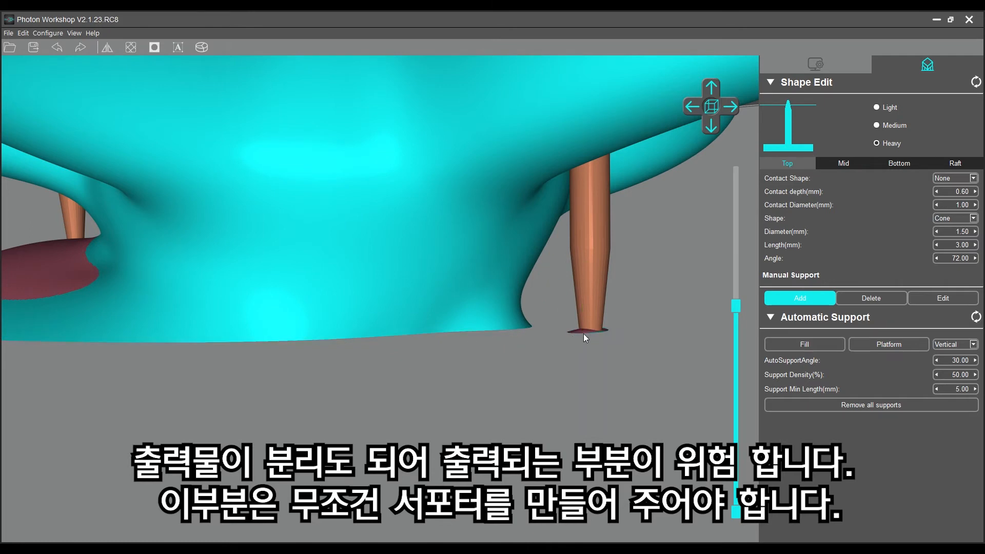
right_drag(646, 289, 642, 285)
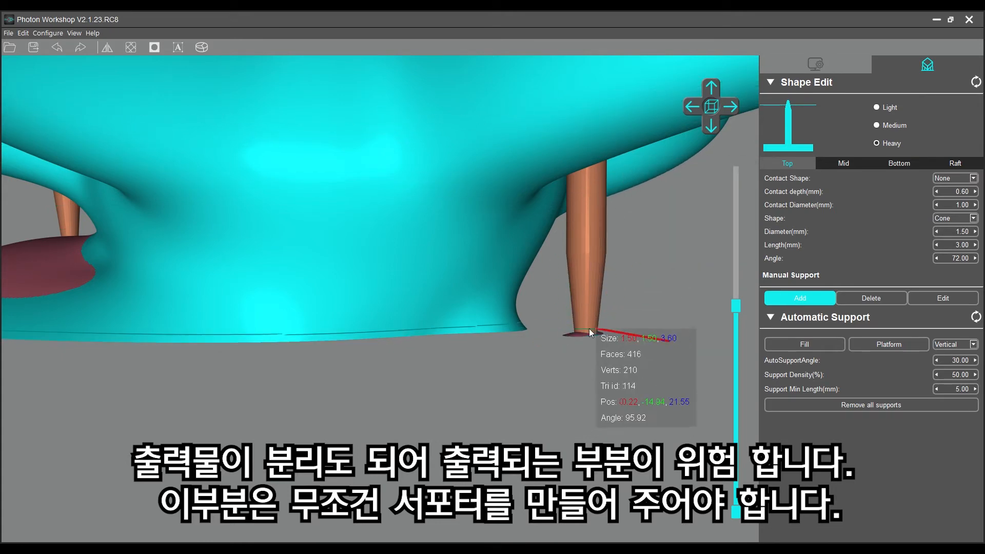
drag(737, 306, 743, 306)
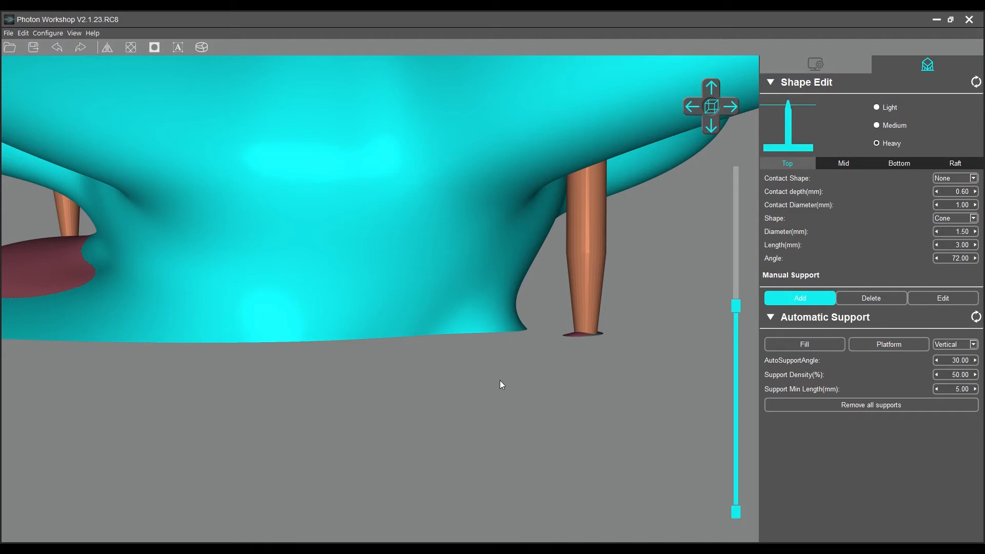
Step: Add a Medium manual support at the layer where the separately starting mouth rim joins the head
scroll(470, 365, down, 5)
right_drag(435, 347, 445, 413)
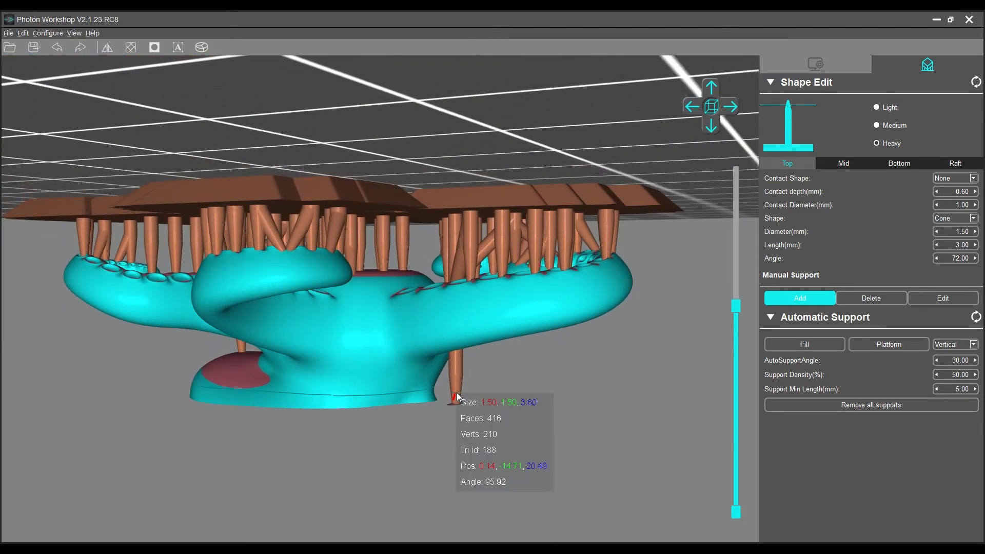
right_drag(322, 384, 417, 371)
drag(502, 364, 626, 457)
drag(484, 439, 488, 405)
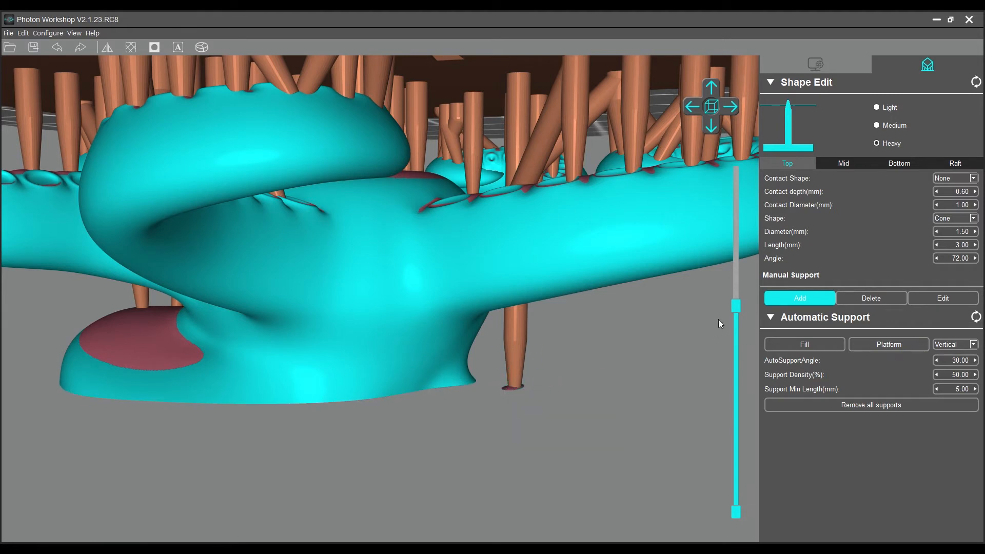
drag(737, 311, 738, 306)
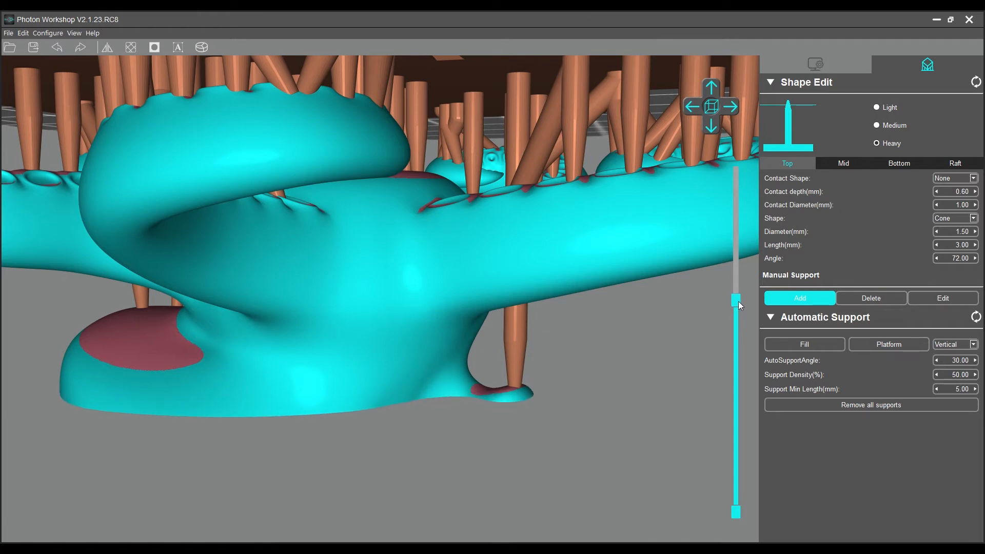
click(890, 125)
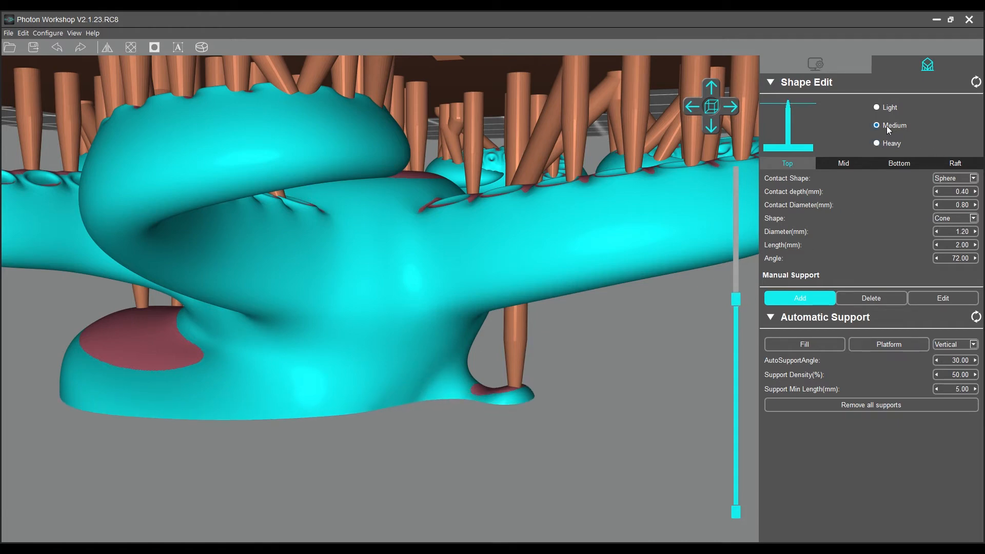
click(807, 293)
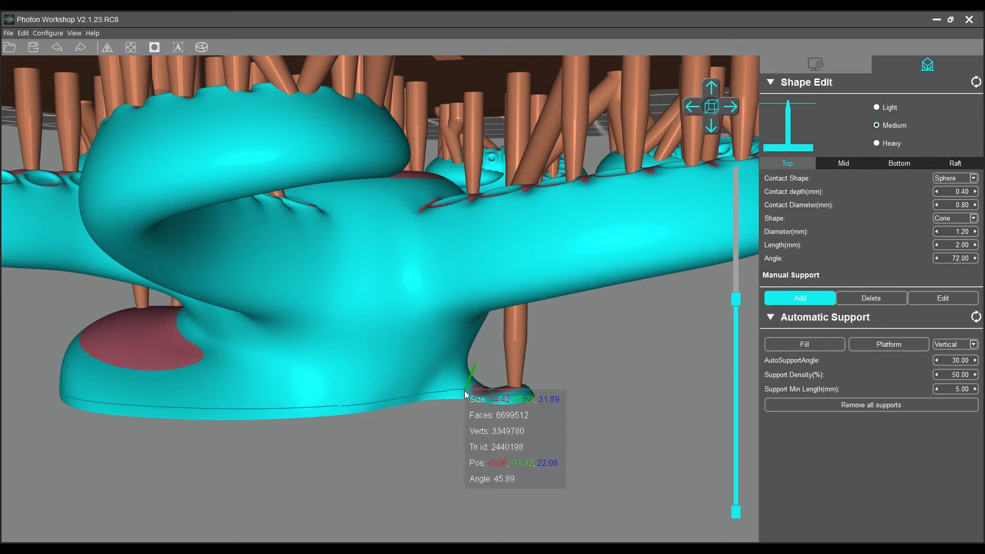
click(490, 389)
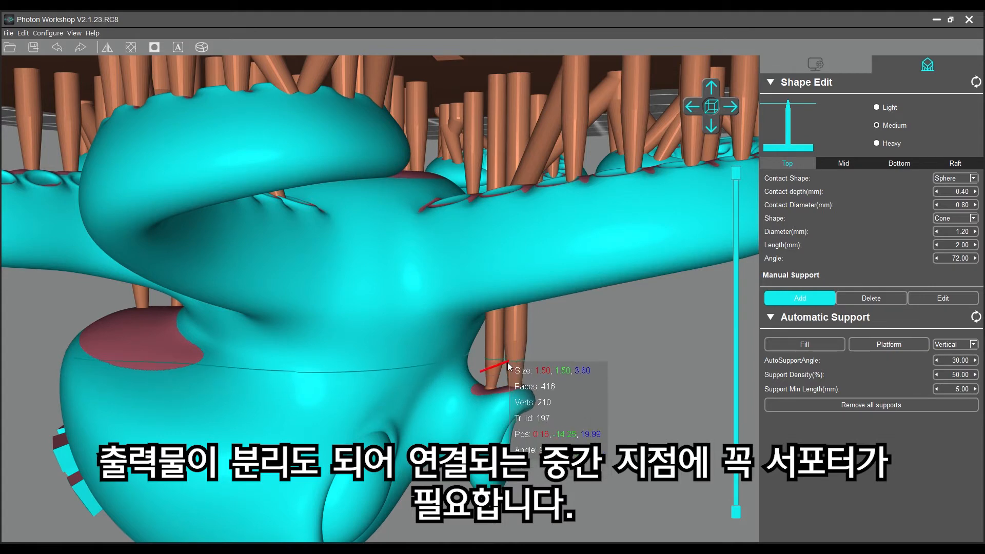
Step: Check the added mouth support by lowering the layer preview to the mouth and raising it almost to full height
drag(735, 173, 731, 300)
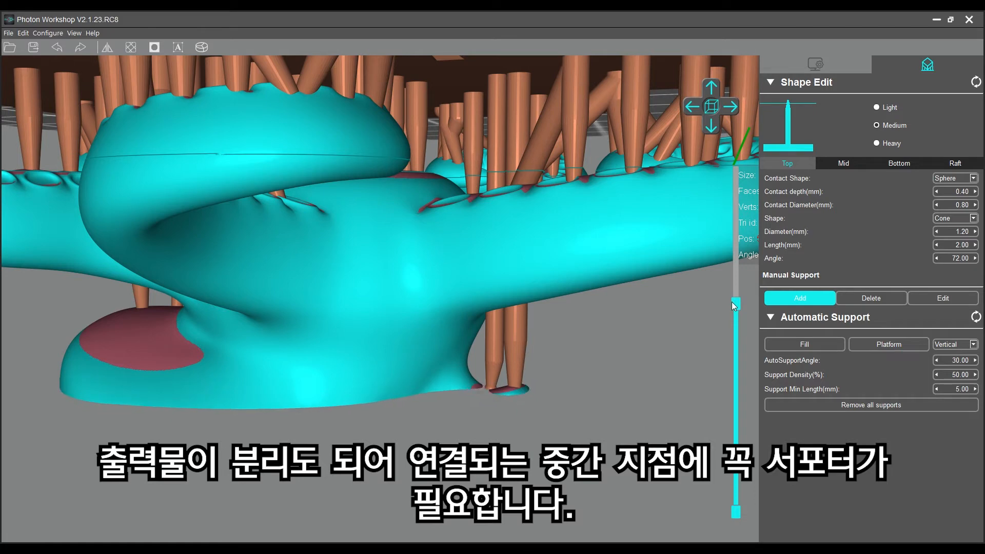
drag(732, 299, 737, 220)
scroll(513, 372, up, 2)
right_drag(526, 377, 552, 380)
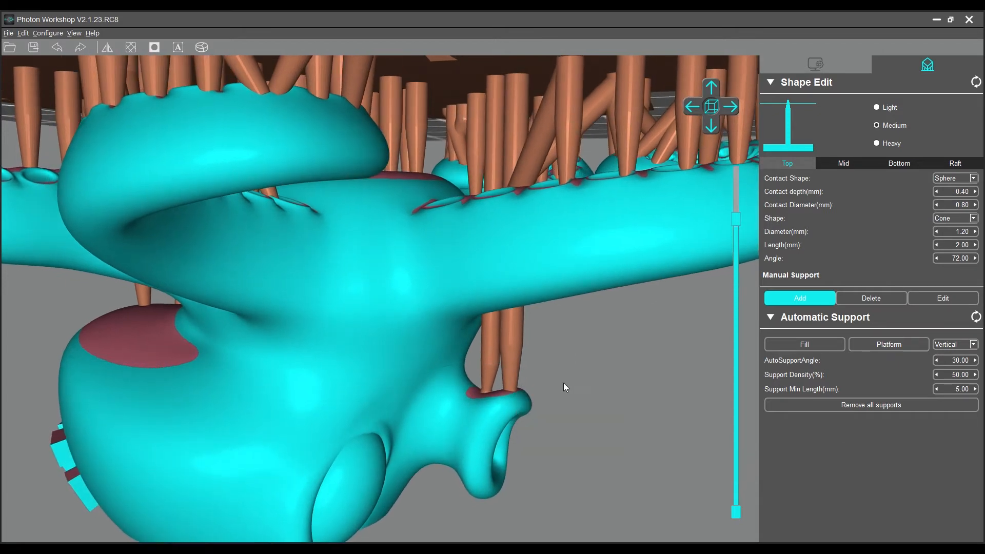
middle_drag(553, 380, 558, 347)
drag(736, 220, 735, 177)
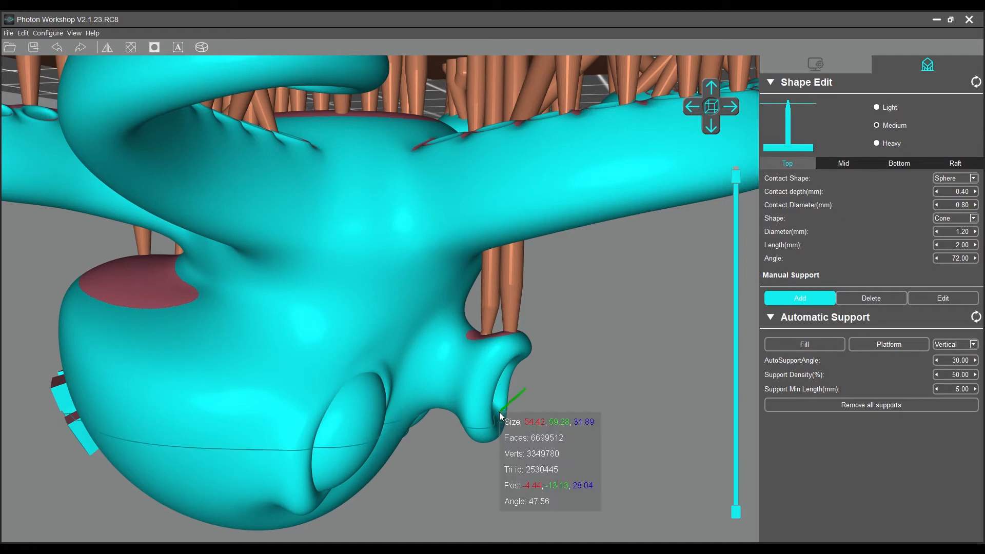
Step: Add a Light manual support inside the octopus's mouth opening and view it from the side
drag(497, 408, 484, 389)
drag(581, 354, 478, 389)
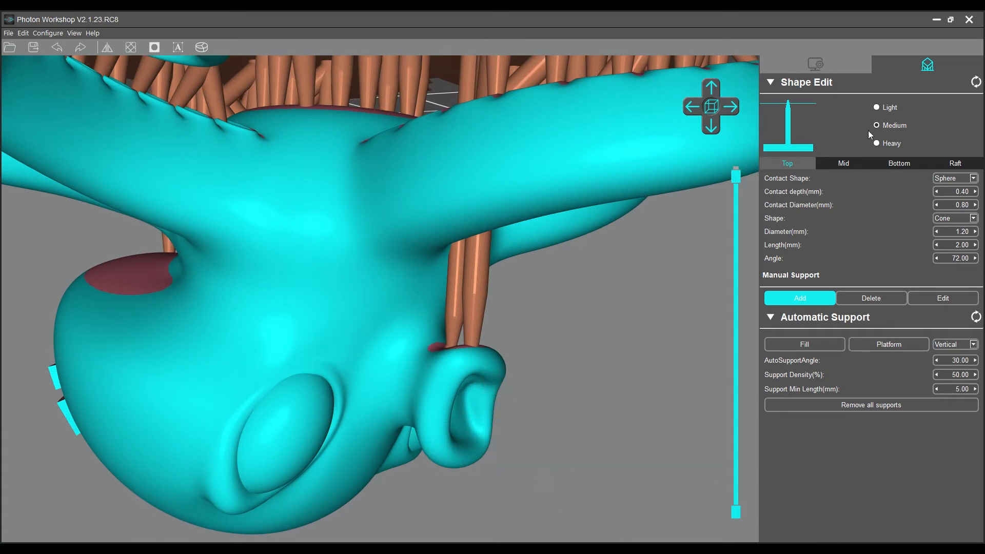
click(886, 108)
drag(542, 329, 575, 312)
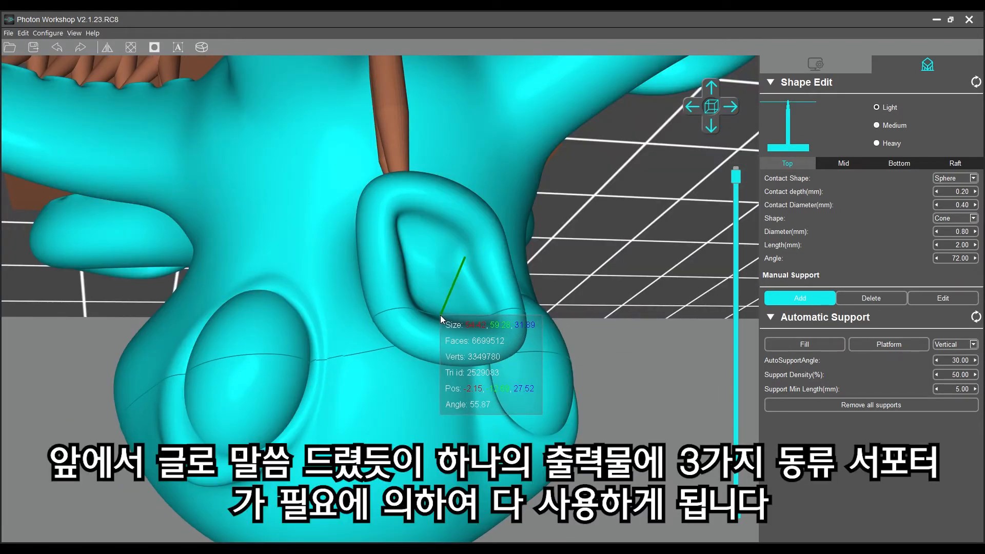
click(441, 315)
drag(444, 318, 716, 250)
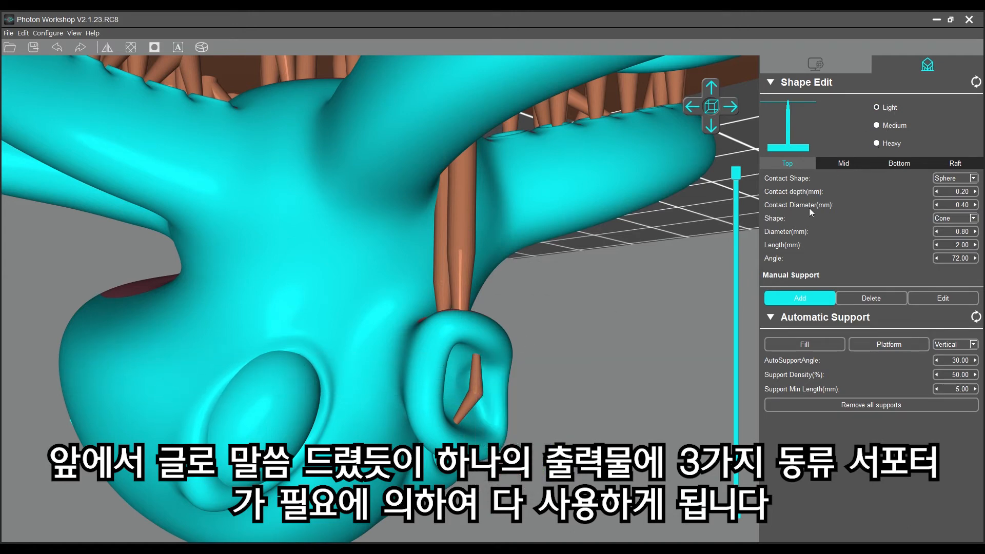
middle_drag(580, 388, 595, 369)
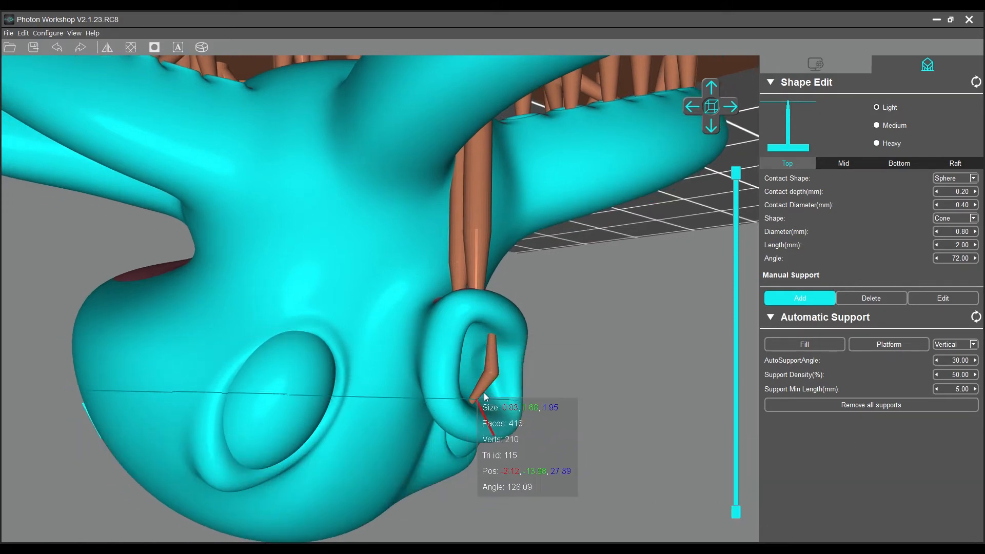
Step: Review the upside-down octopus with all its supports, ending close up on the supports around and inside the mouth
scroll(562, 372, down, 8)
right_drag(517, 369, 310, 294)
right_drag(540, 307, 426, 315)
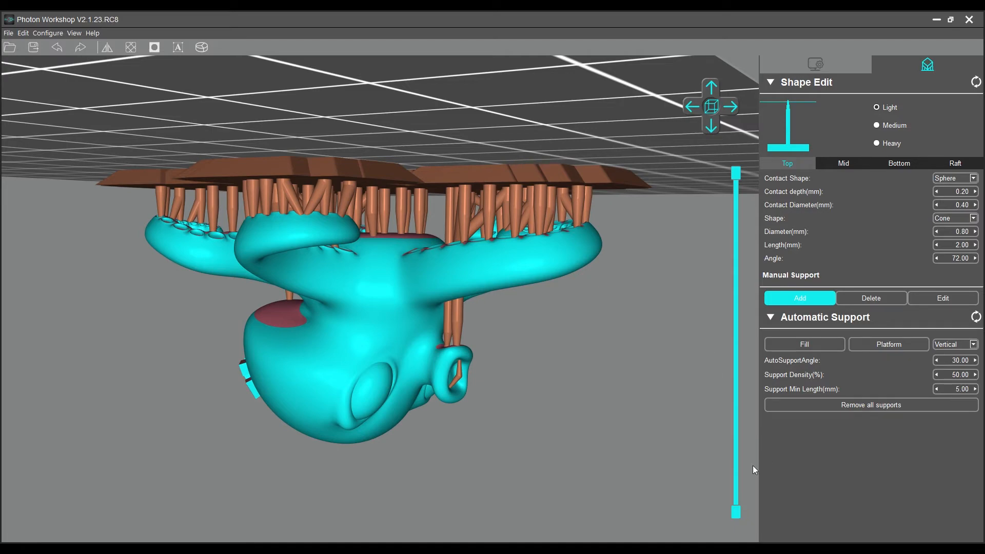
right_drag(606, 374, 604, 323)
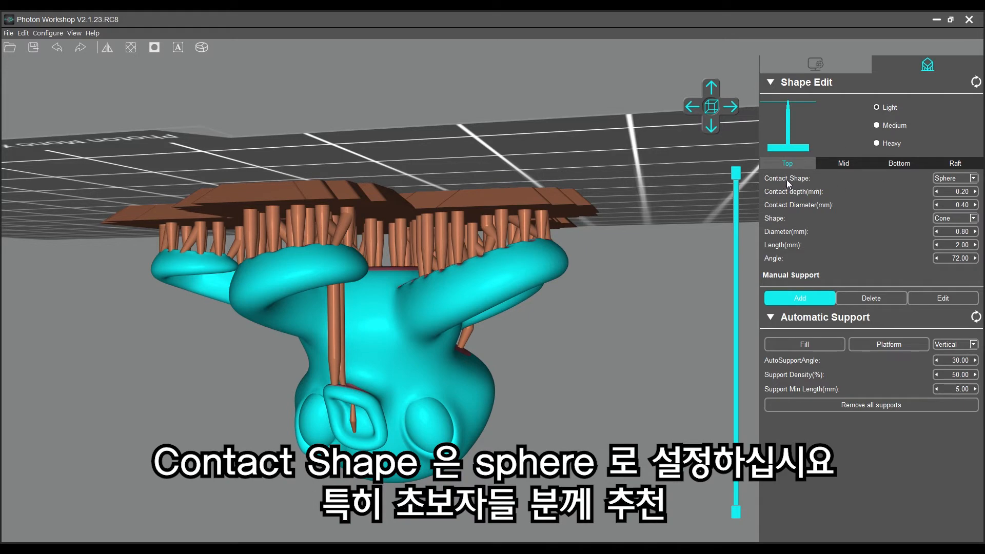
scroll(398, 405, up, 6)
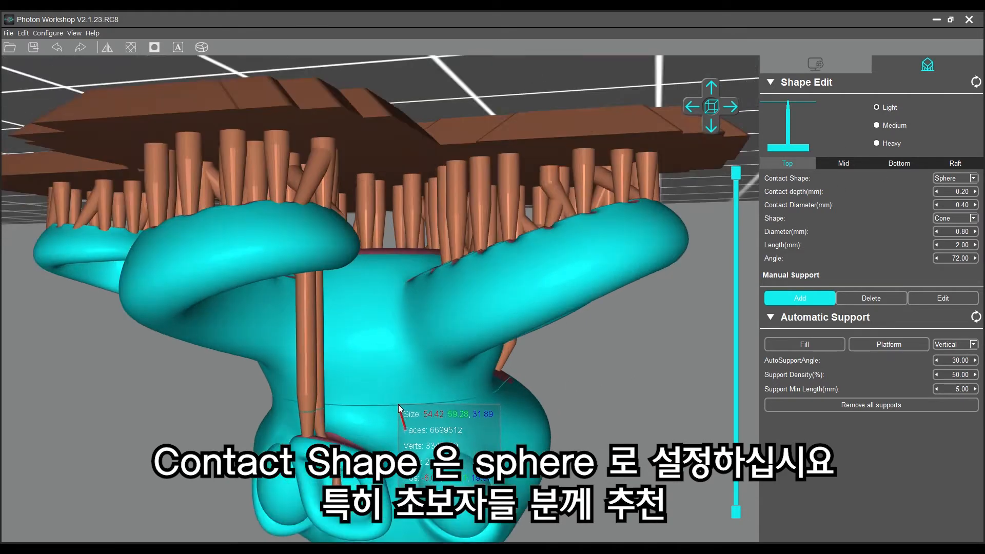
right_drag(393, 406, 420, 320)
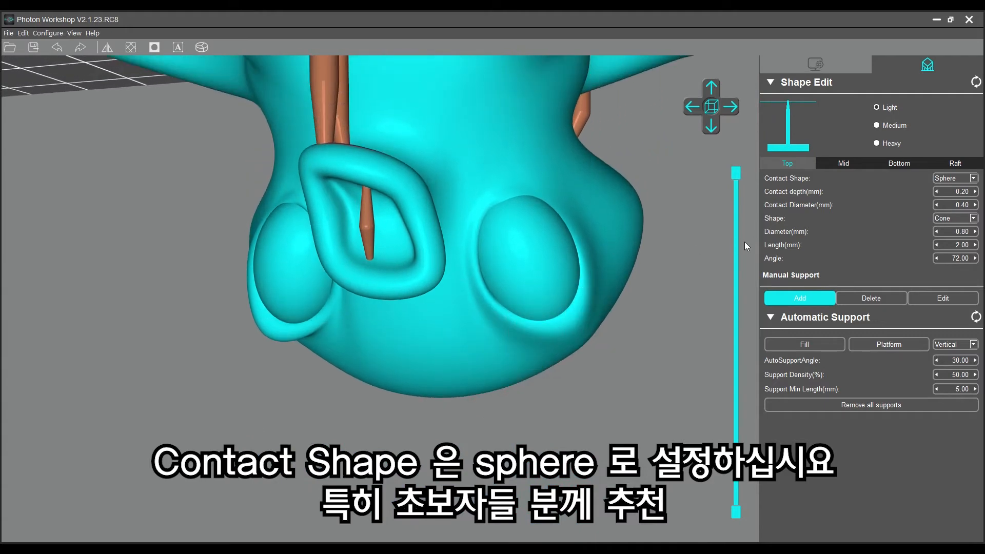
Step: Look through the Light preset's Mid, Bottom and Raft support settings
click(846, 162)
click(893, 162)
click(946, 164)
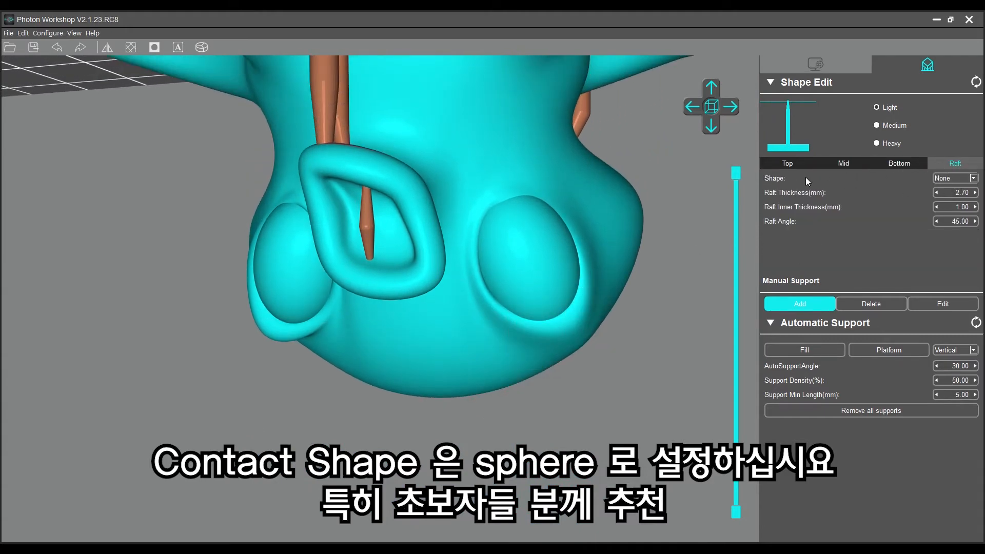
Step: Review the Light preset's Top settings and check the mouth supports with the layer preview cut through the head near the mouth
click(795, 168)
scroll(370, 232, up, 5)
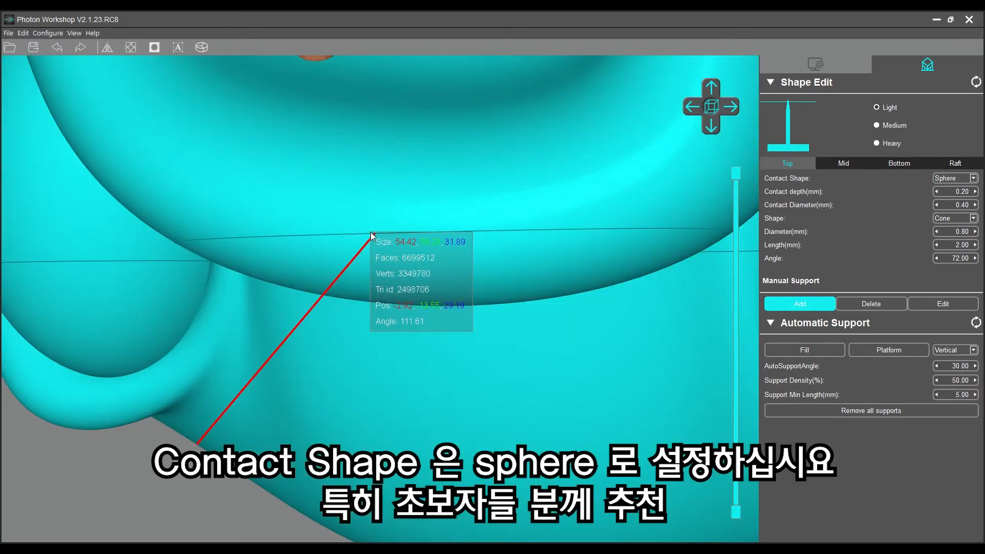
scroll(370, 232, down, 5)
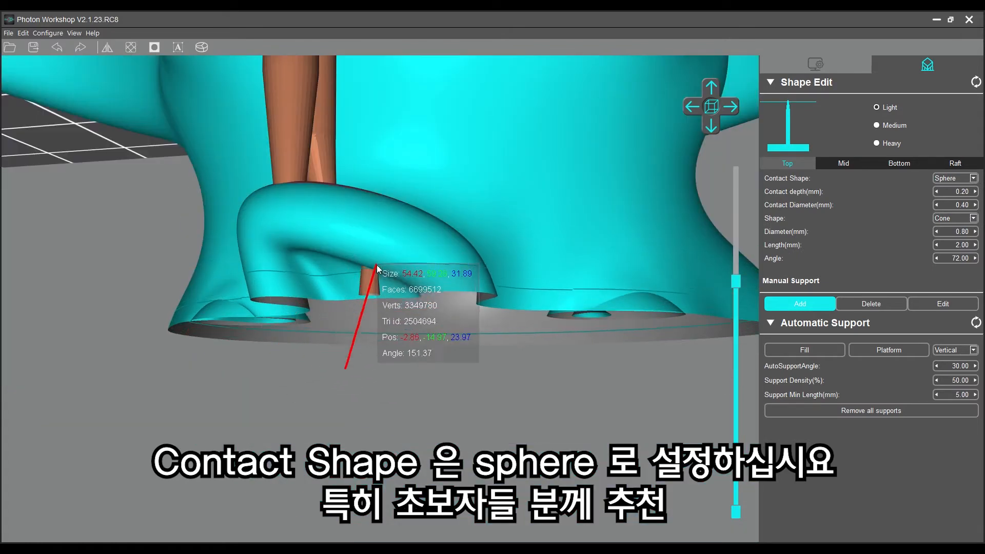
drag(360, 274, 391, 154)
right_drag(399, 154, 398, 180)
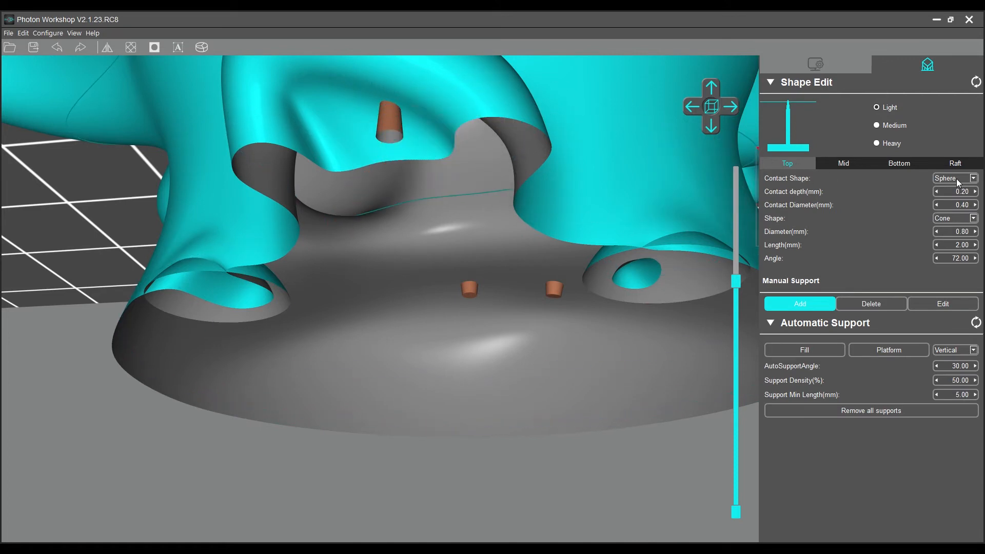
mouse_move(736, 281)
mouse_down()
mouse_move(736, 265)
mouse_move(736, 289)
mouse_up()
scroll(489, 199, down, 5)
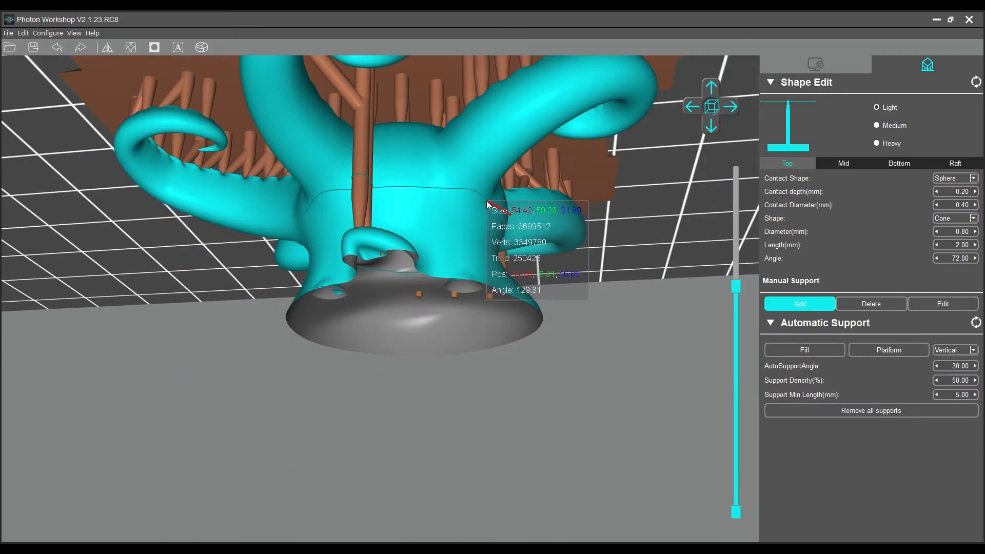
Step: Examine where the supports touch the undersides of the tentacles and the back of the head, from several low angles
drag(375, 135, 210, 273)
drag(393, 327, 354, 225)
scroll(359, 228, up, 5)
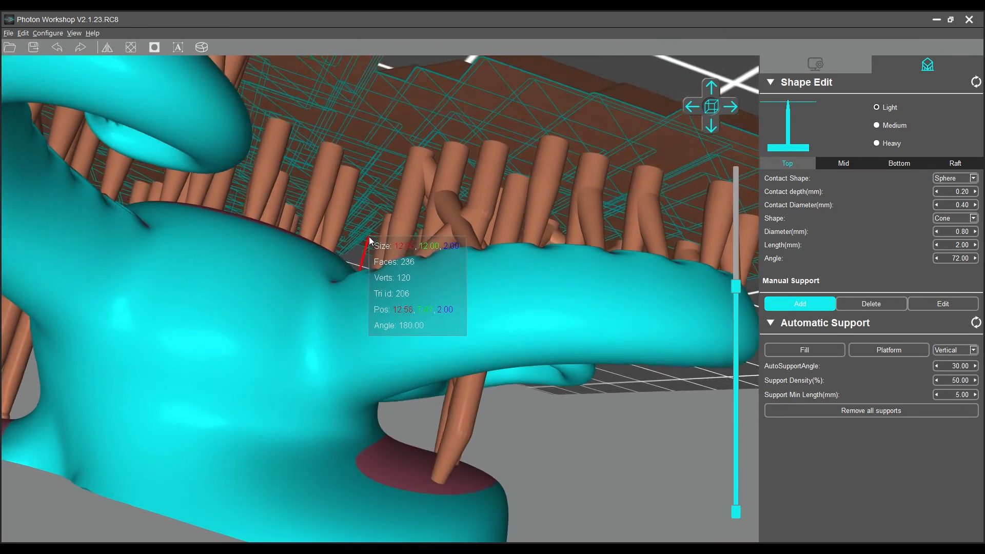
drag(370, 239, 362, 309)
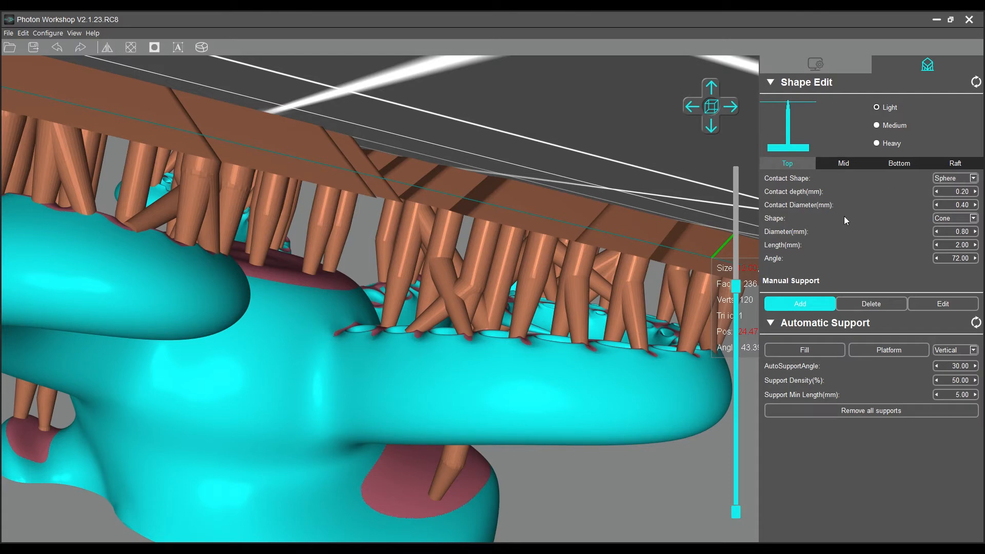
drag(472, 290, 527, 231)
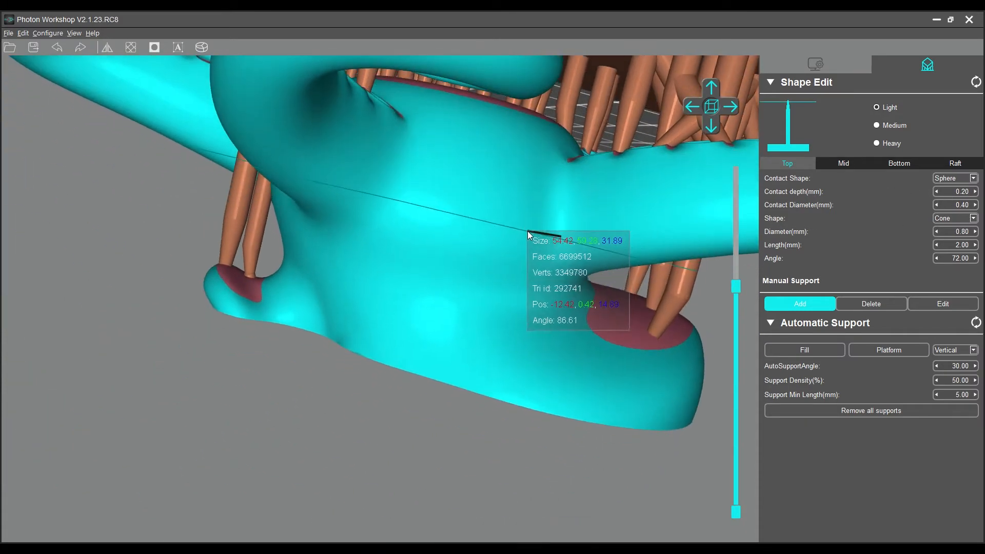
drag(361, 262, 583, 295)
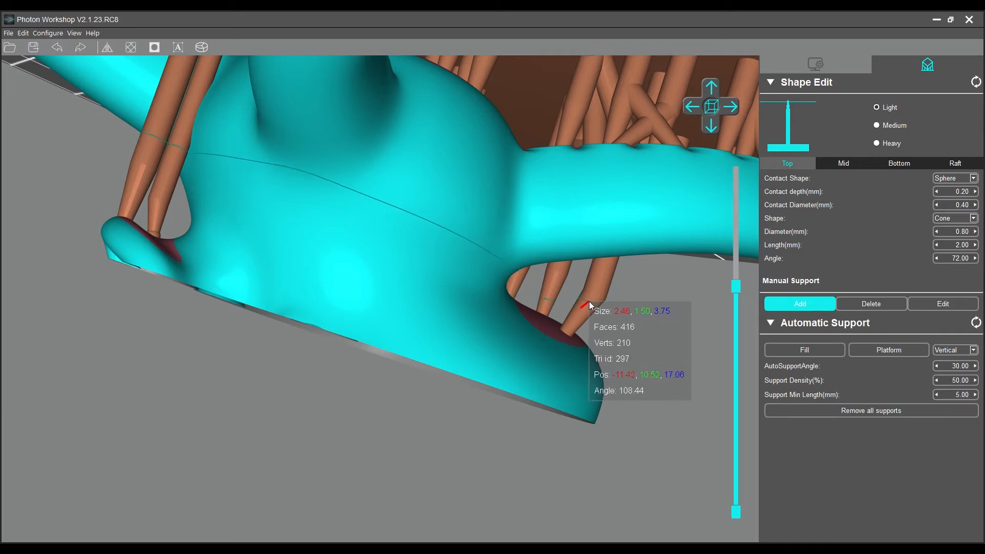
drag(571, 296, 512, 279)
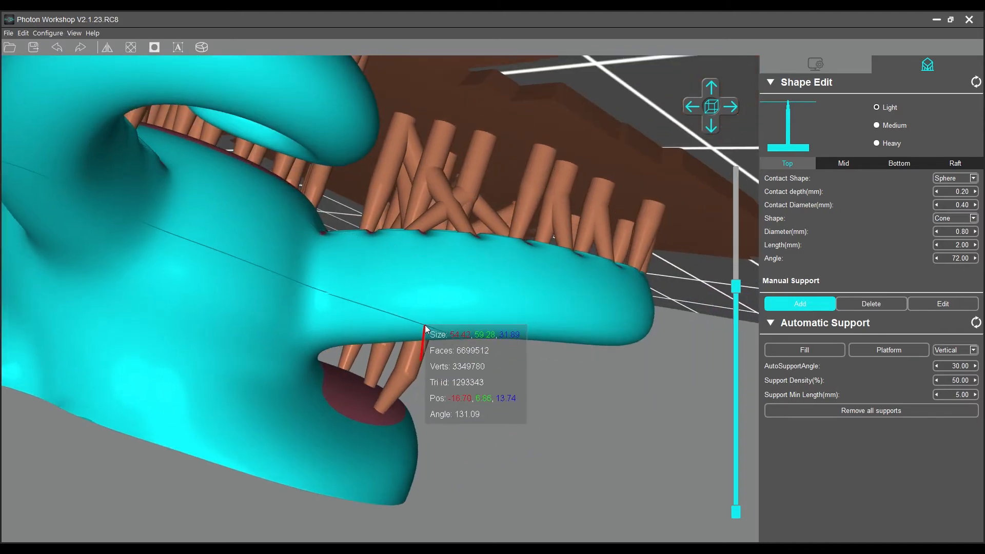
drag(457, 247, 431, 228)
Step: Compare the Light preset's Mid and Top settings with the supports beneath the tentacle
click(845, 163)
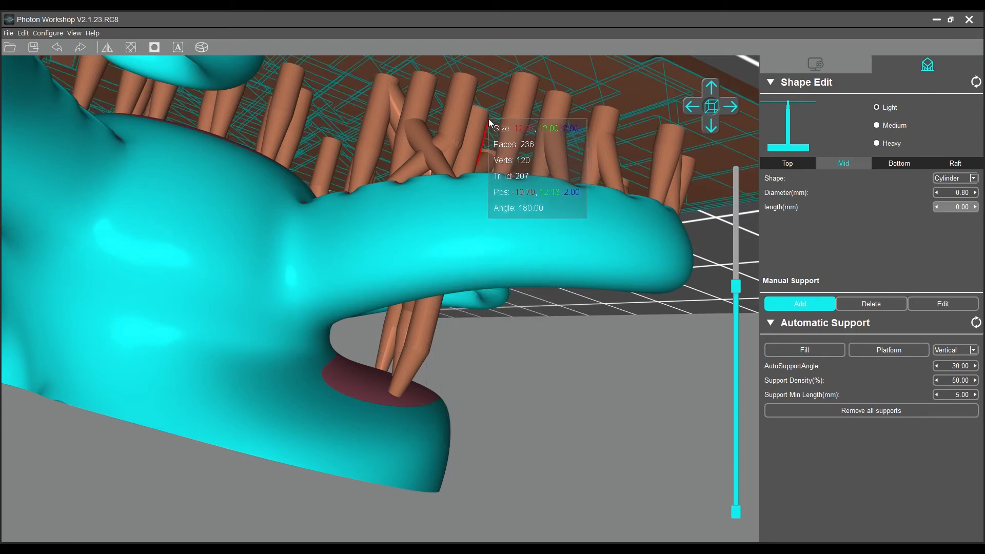
drag(457, 311, 509, 324)
click(790, 163)
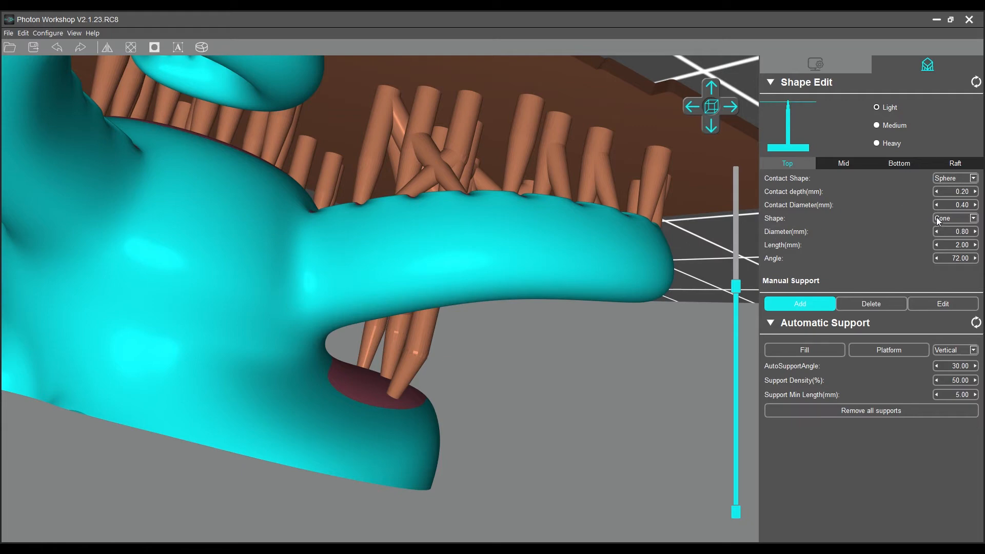
click(845, 164)
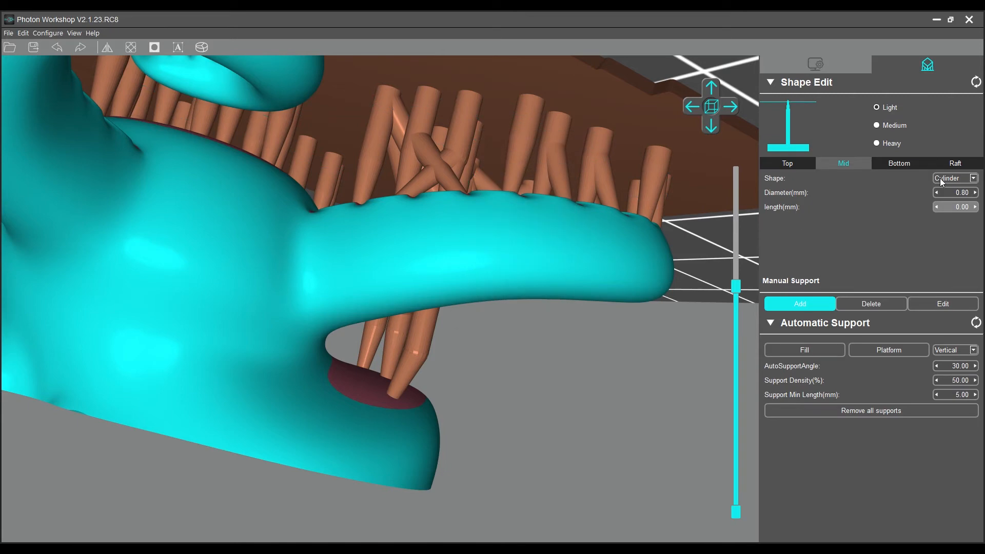
Step: Review the Bottom settings with the Skate platform touch shape and inspect the plates where the supports meet the bed
click(895, 165)
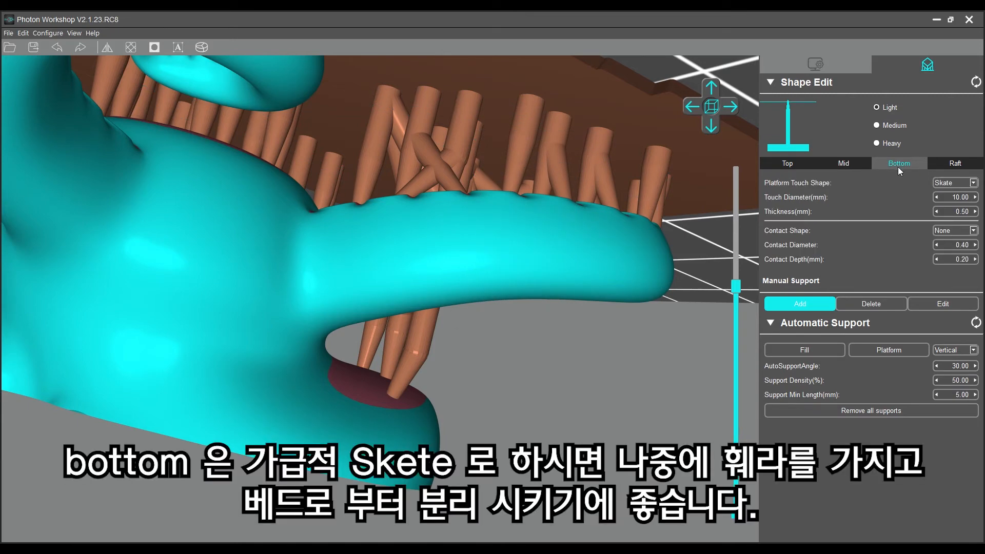
middle_drag(514, 86, 467, 221)
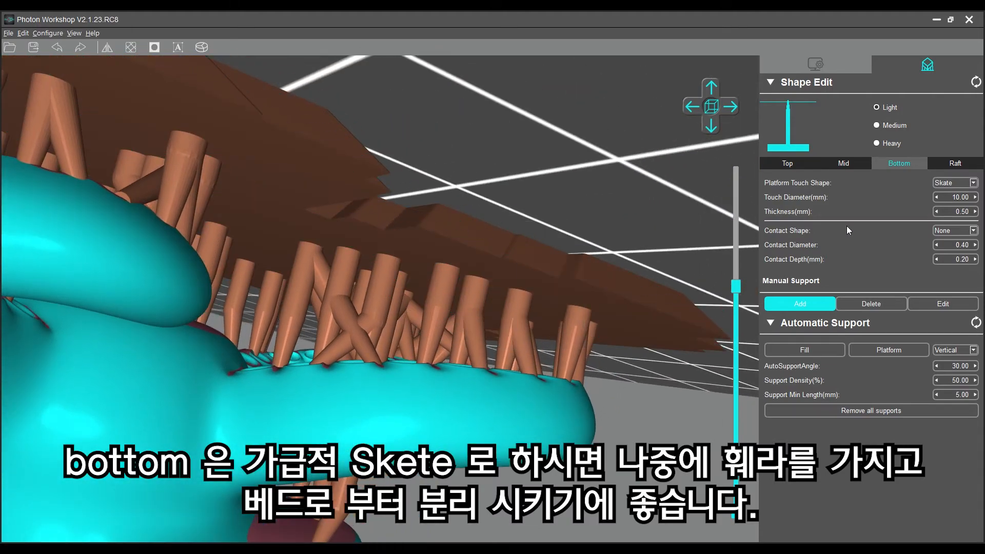
right_drag(373, 268, 417, 308)
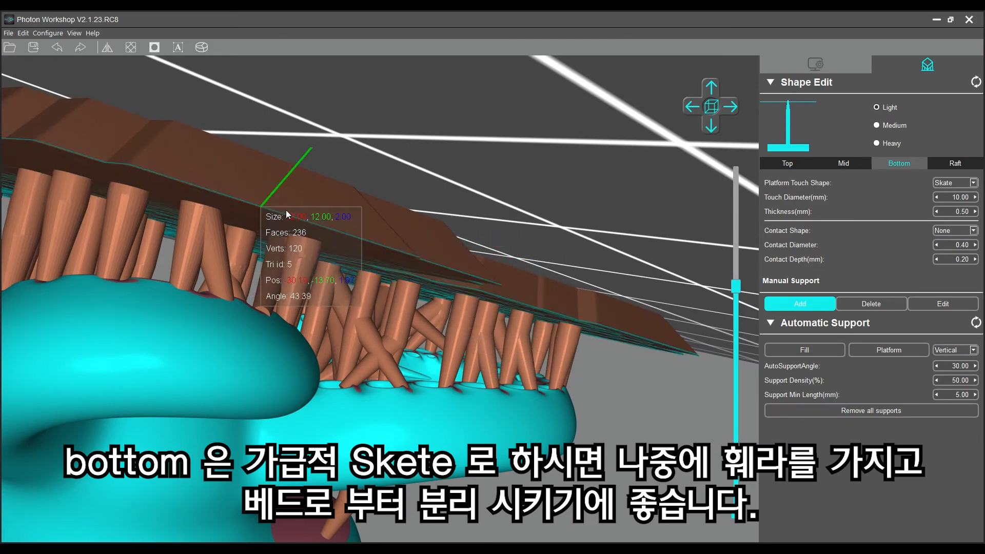
right_drag(451, 231, 319, 269)
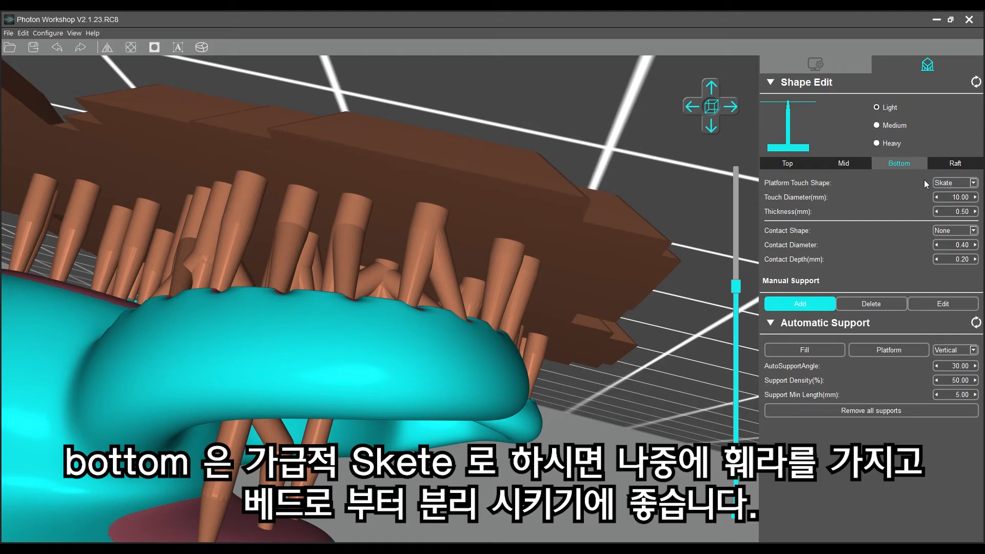
Step: Set the raft shape to Cell and replace all existing supports with automatically filled Light supports
click(950, 165)
scroll(458, 272, down, 10)
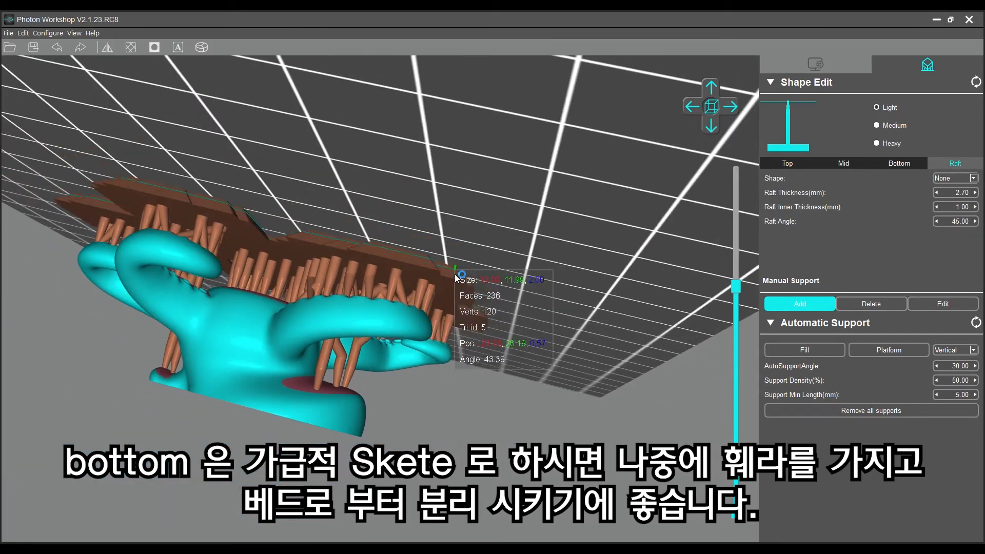
drag(458, 271, 378, 240)
right_drag(378, 240, 477, 221)
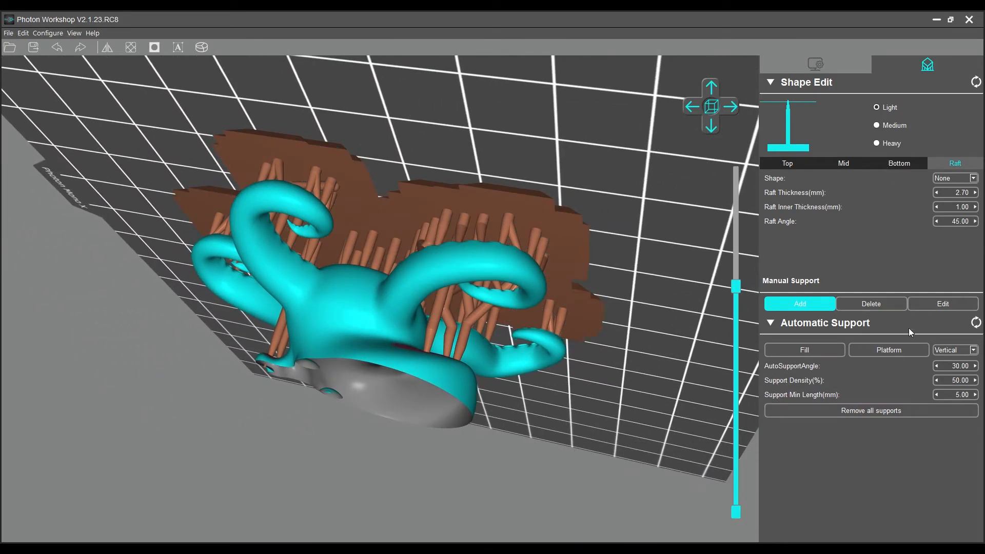
click(882, 411)
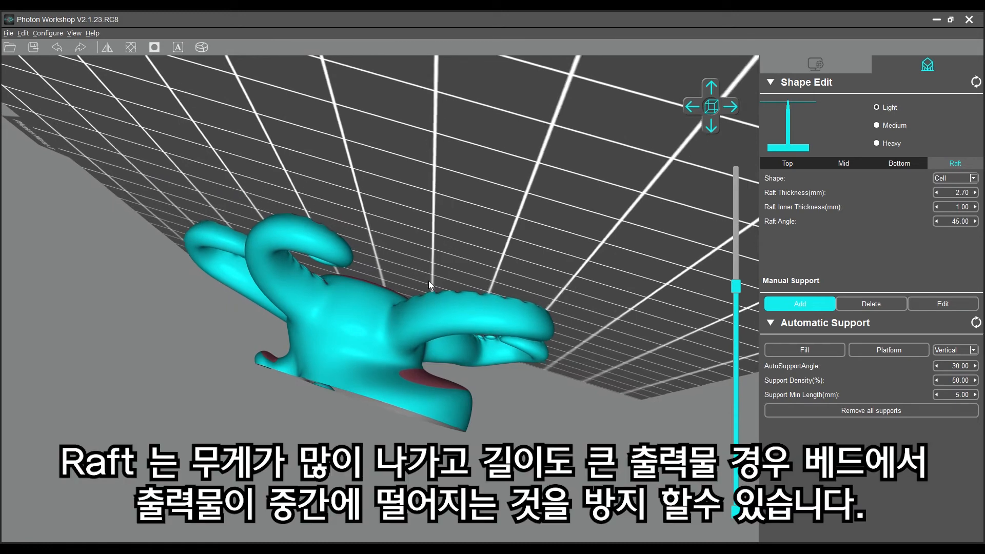
click(824, 353)
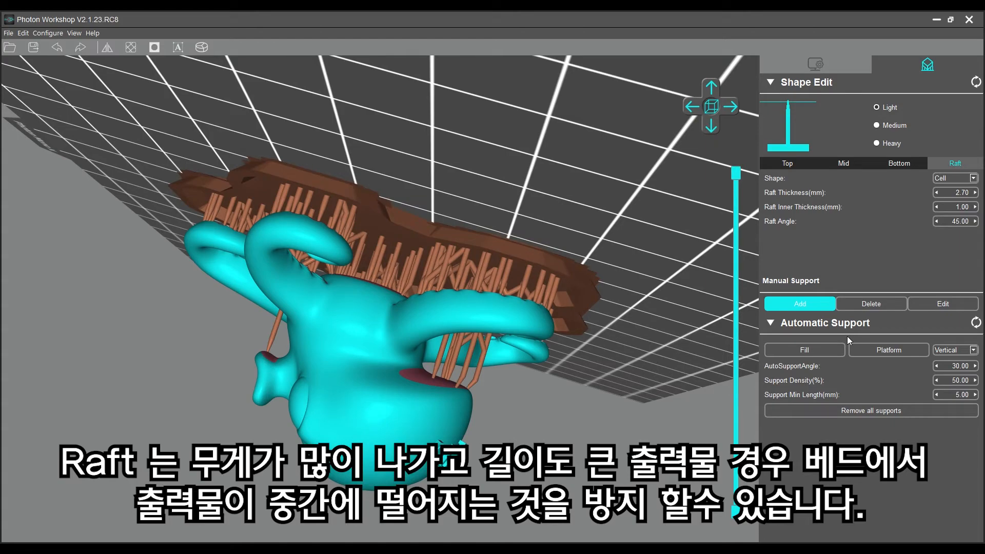
Step: Inspect the Cell raft and automatic supports from above and from several sides of the octopus
drag(358, 310, 351, 186)
drag(218, 312, 438, 365)
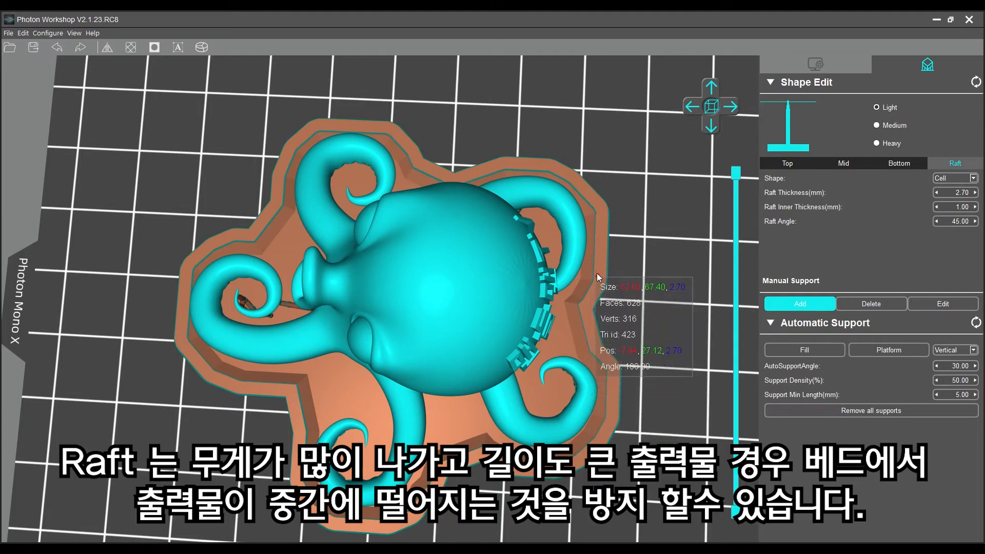
right_drag(311, 173, 334, 487)
middle_drag(348, 400, 364, 309)
right_drag(364, 309, 659, 367)
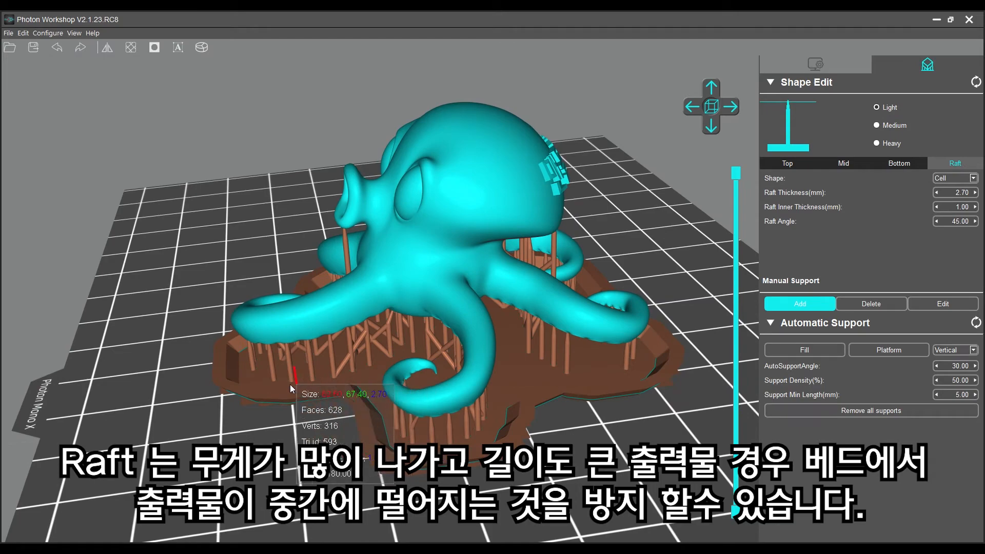
right_drag(501, 328, 453, 396)
right_drag(359, 369, 544, 267)
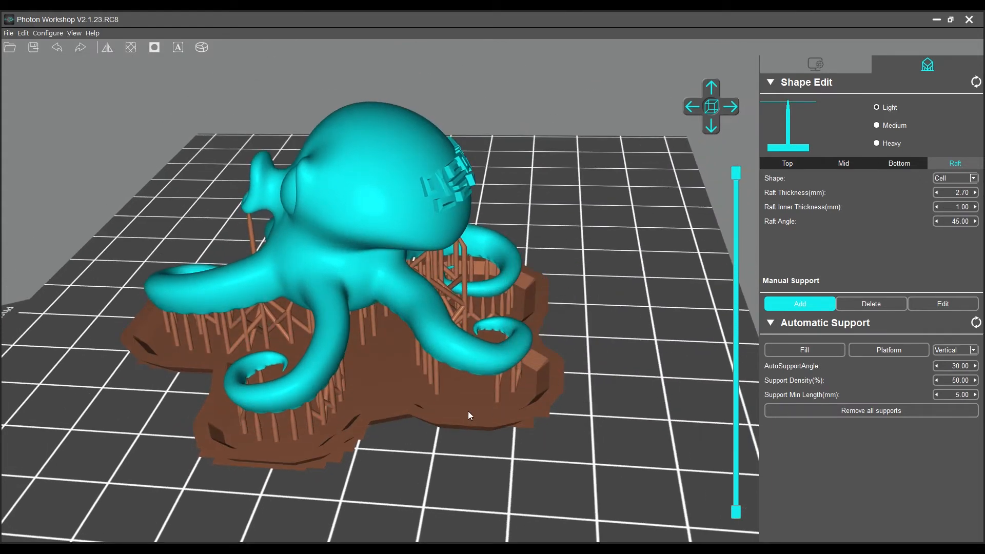
right_drag(334, 279, 414, 260)
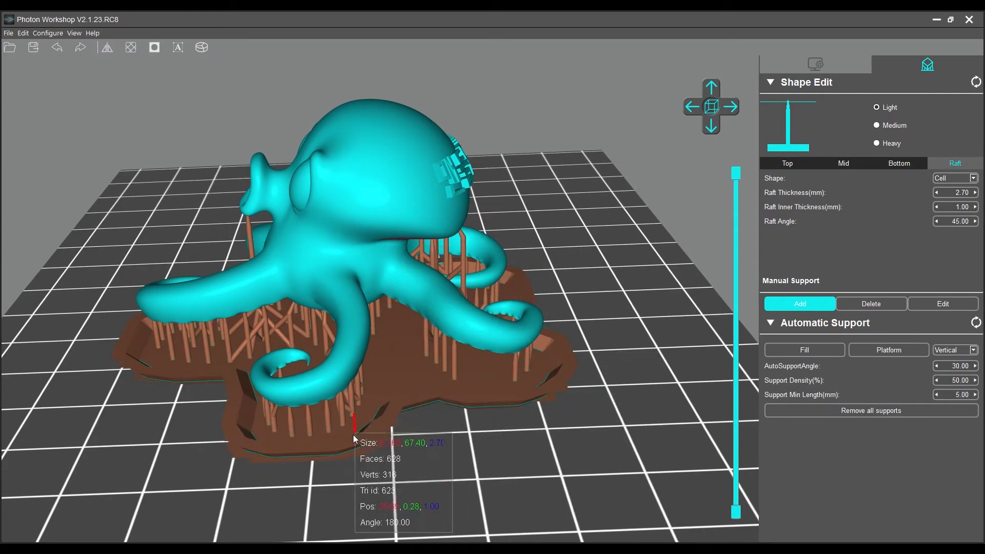
right_drag(336, 451, 317, 369)
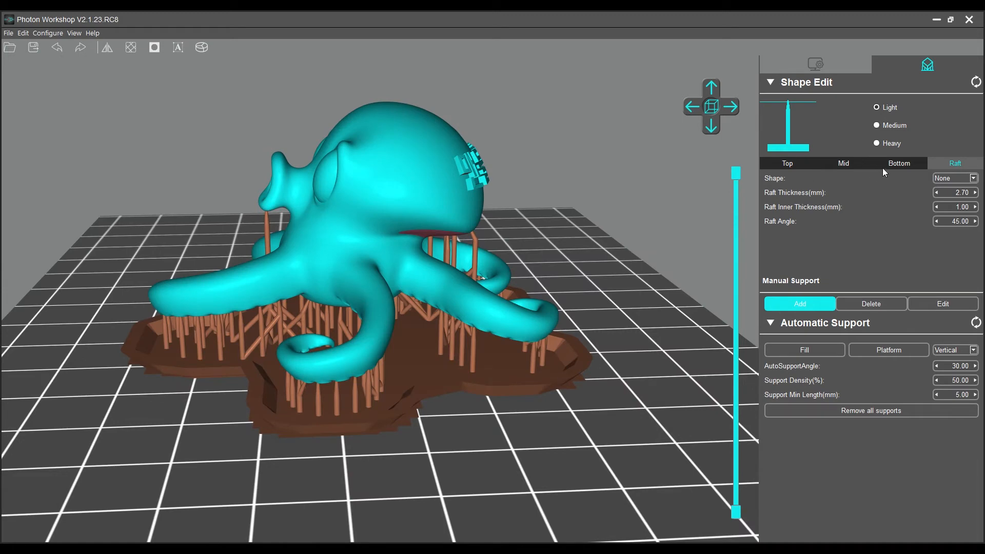
Step: Look through the Light preset's Bottom, Mid and Top settings, and view the supported octopus from the front
click(895, 164)
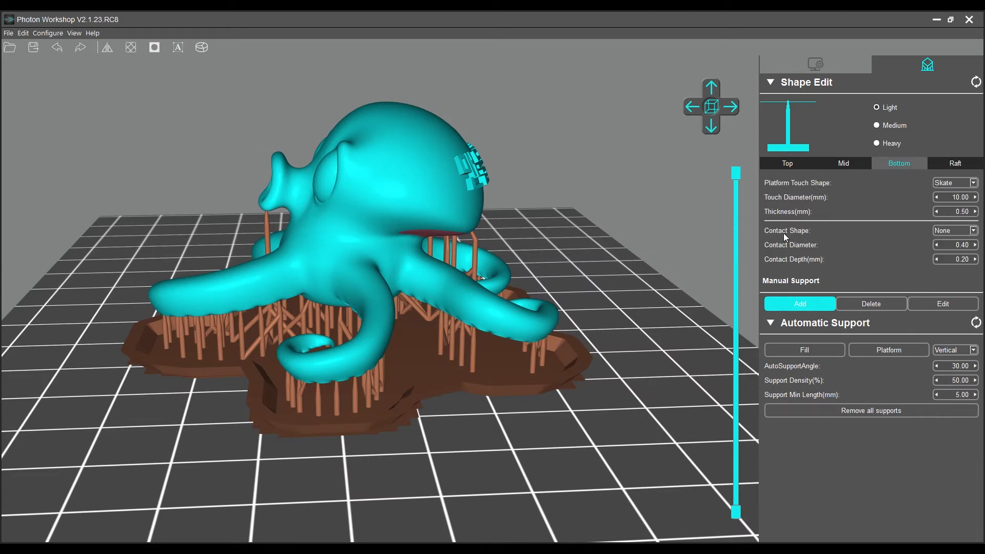
mouse_move(541, 365)
right_drag(364, 235, 335, 341)
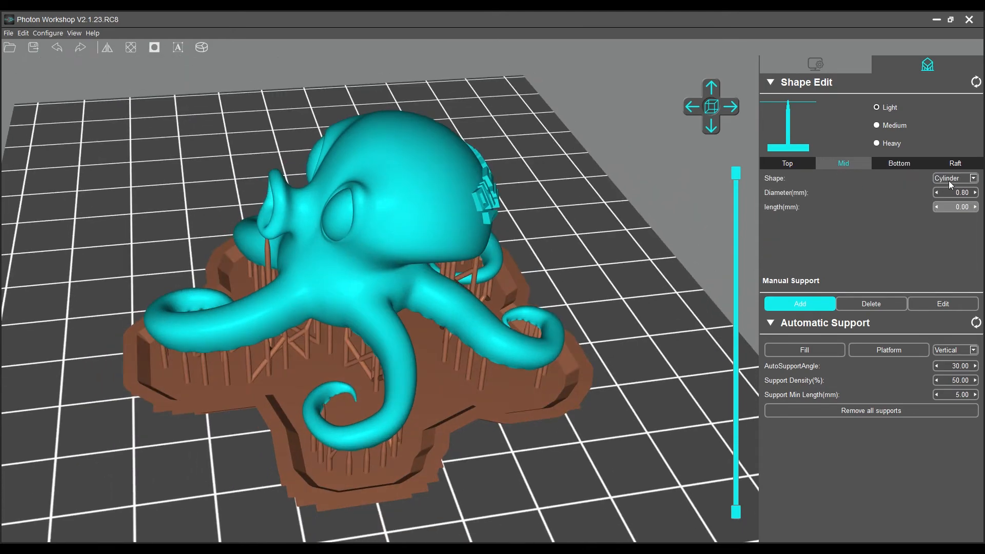
click(787, 163)
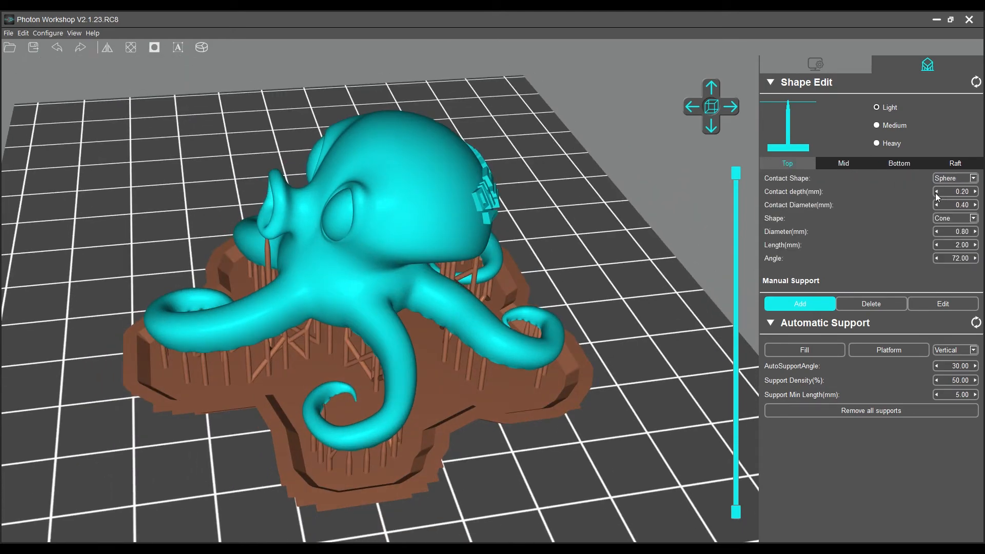
right_drag(457, 286, 477, 218)
right_drag(381, 329, 538, 270)
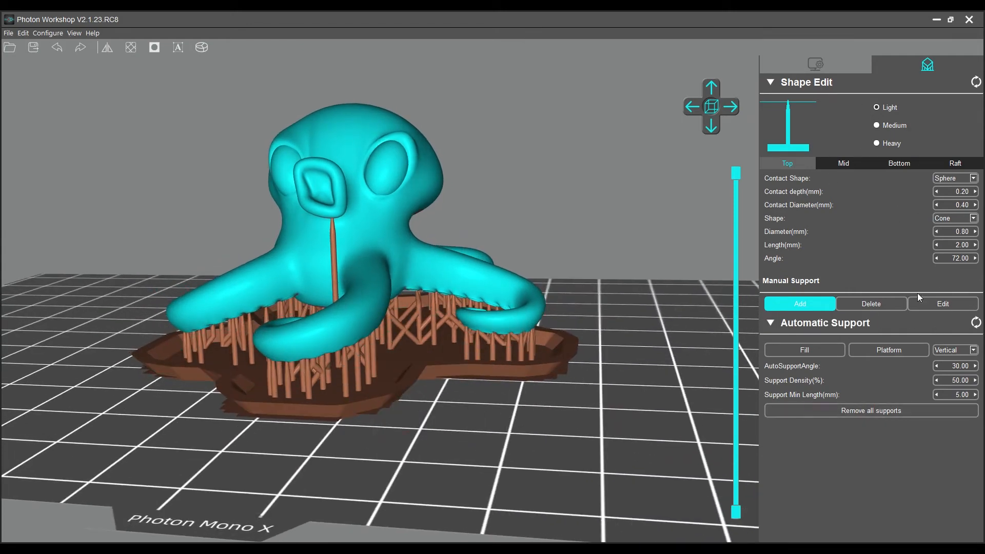
right_drag(308, 299, 421, 427)
middle_drag(451, 368, 471, 426)
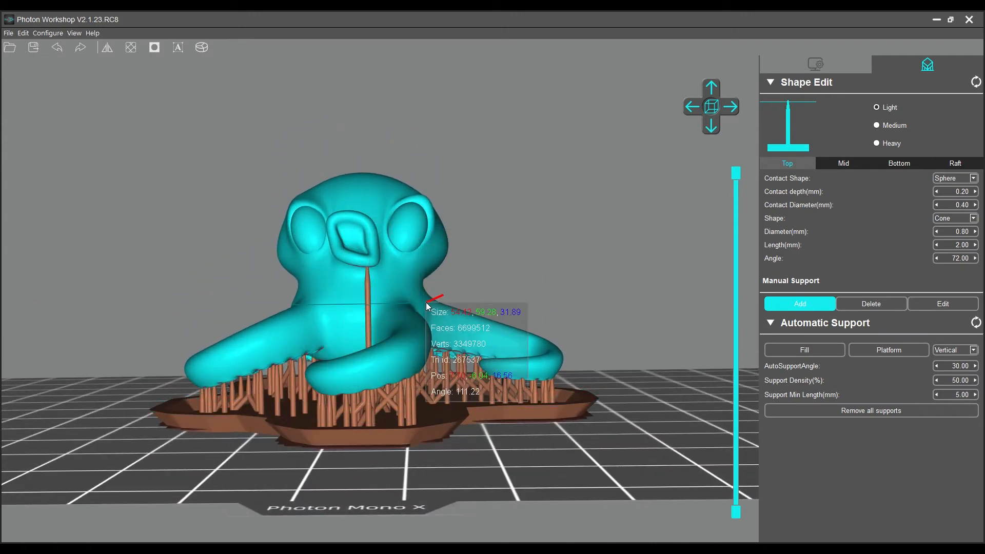
middle_drag(499, 278, 519, 241)
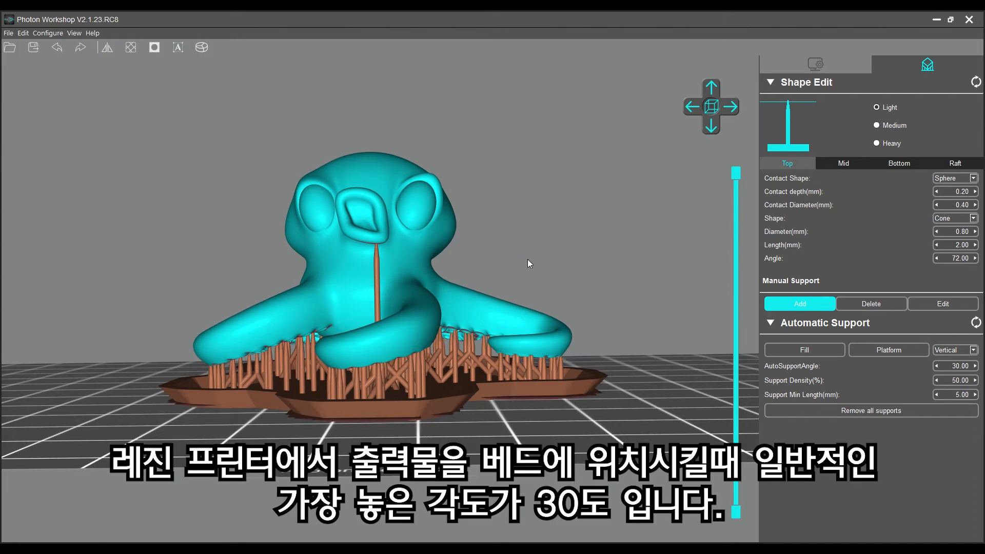
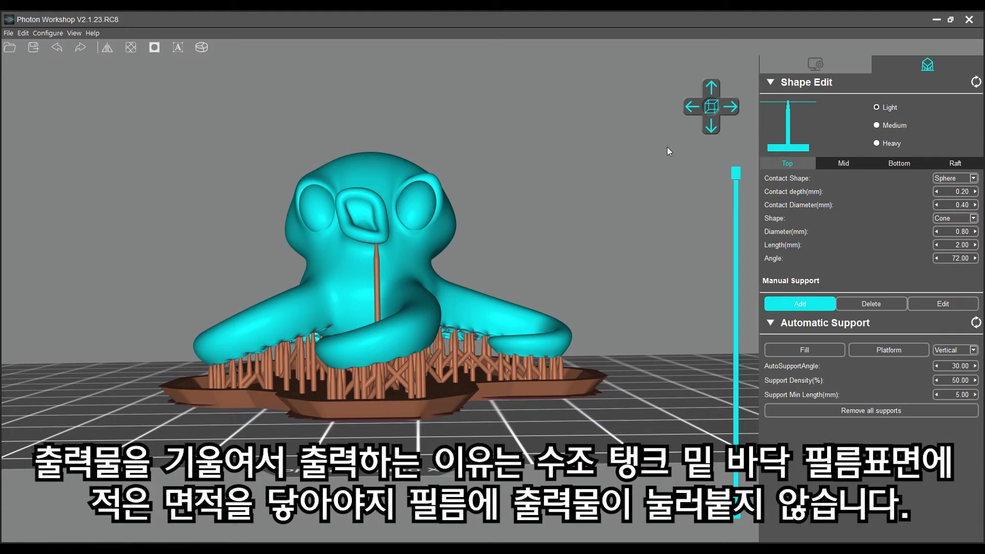
Step: Remove all supports, return to the slice settings and view the suckers under the octopus's tentacles
click(845, 413)
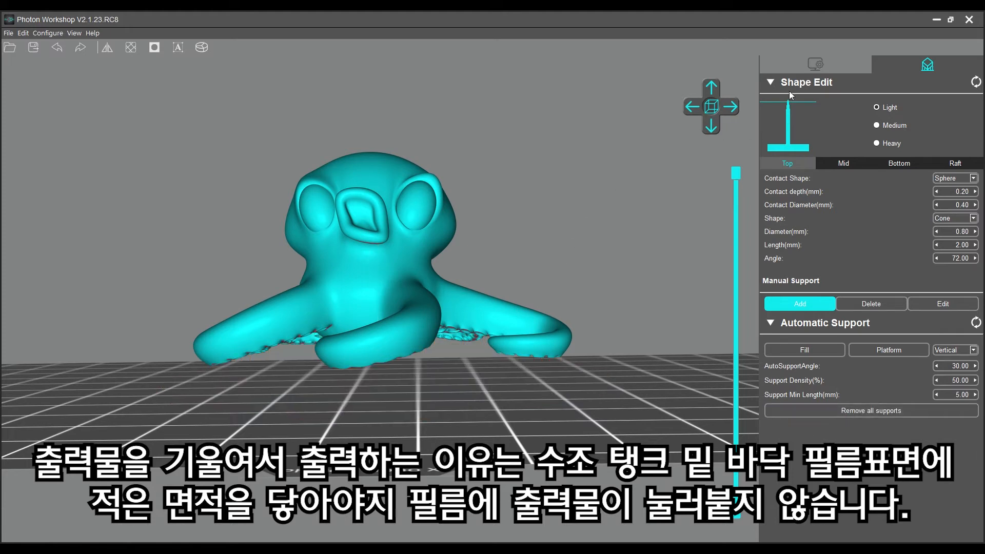
click(820, 63)
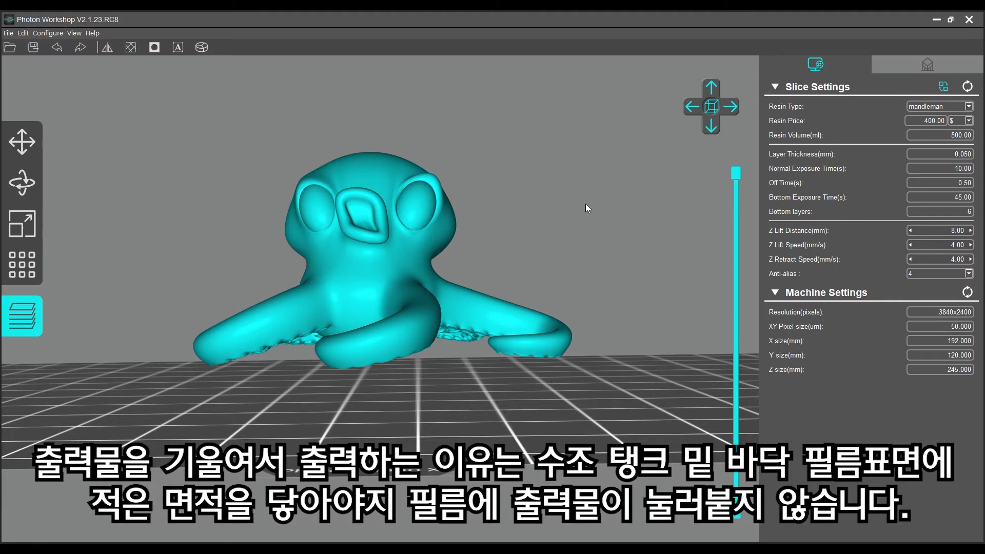
middle_drag(521, 250, 536, 279)
right_drag(507, 271, 517, 224)
mouse_move(353, 346)
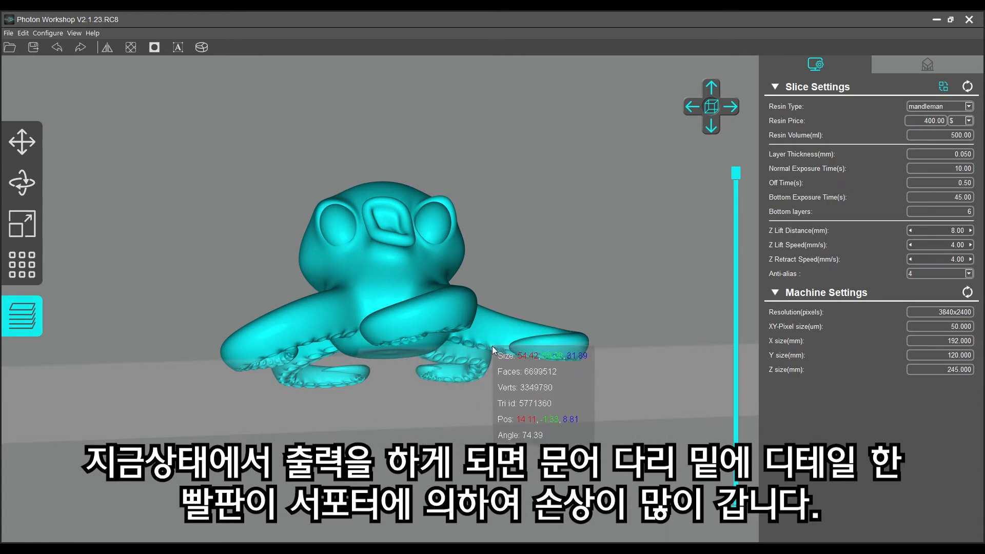
Step: Rotate the octopus freehand about the Y axis until it lies on its side, with the tentacles fanned vertically
drag(516, 238, 434, 323)
drag(475, 208, 499, 207)
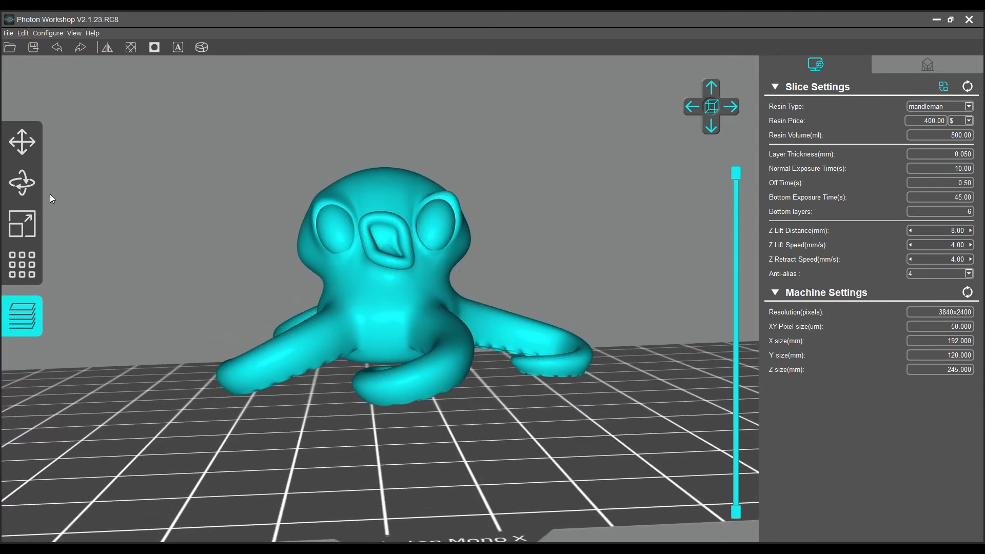
click(27, 189)
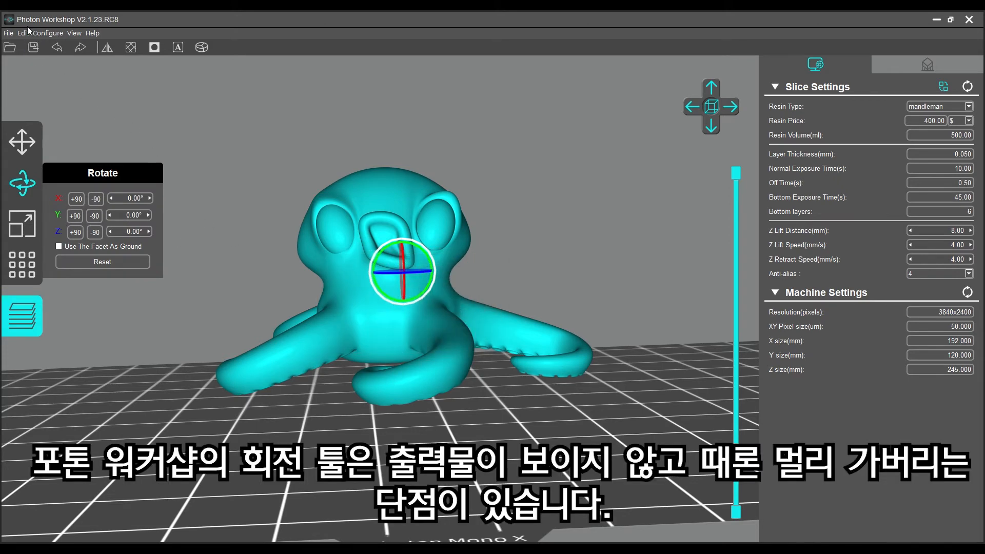
drag(558, 240, 547, 252)
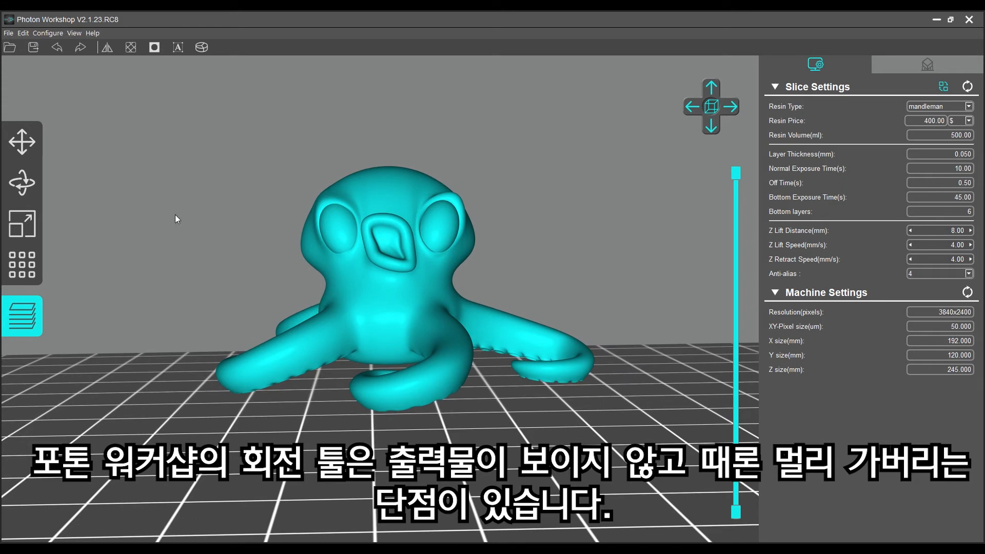
click(23, 183)
drag(422, 250, 421, 250)
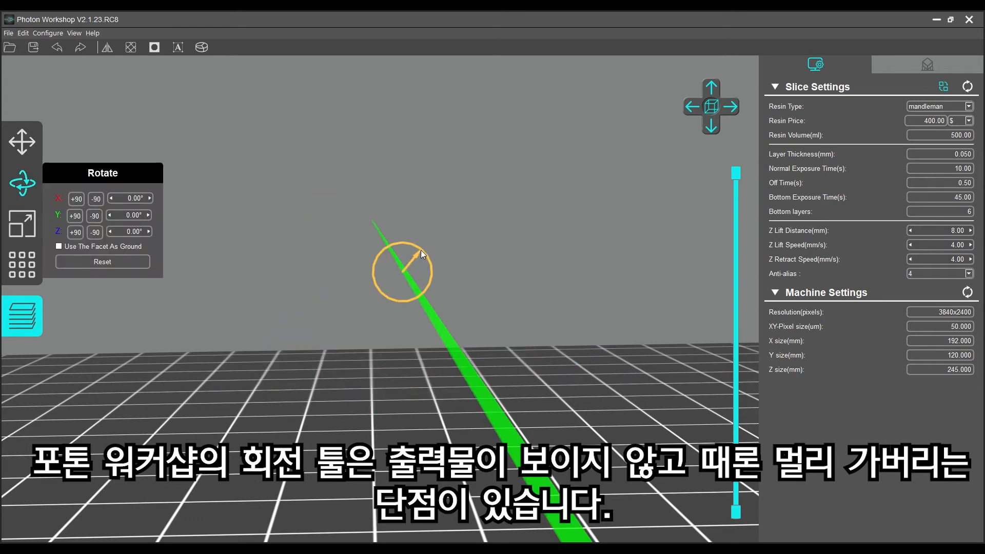
drag(421, 251, 407, 242)
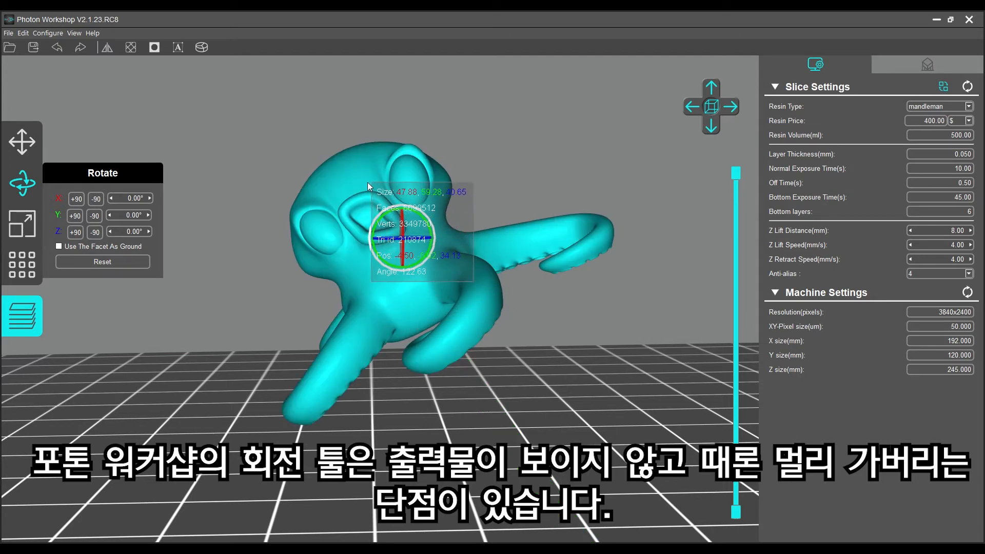
drag(429, 233, 409, 213)
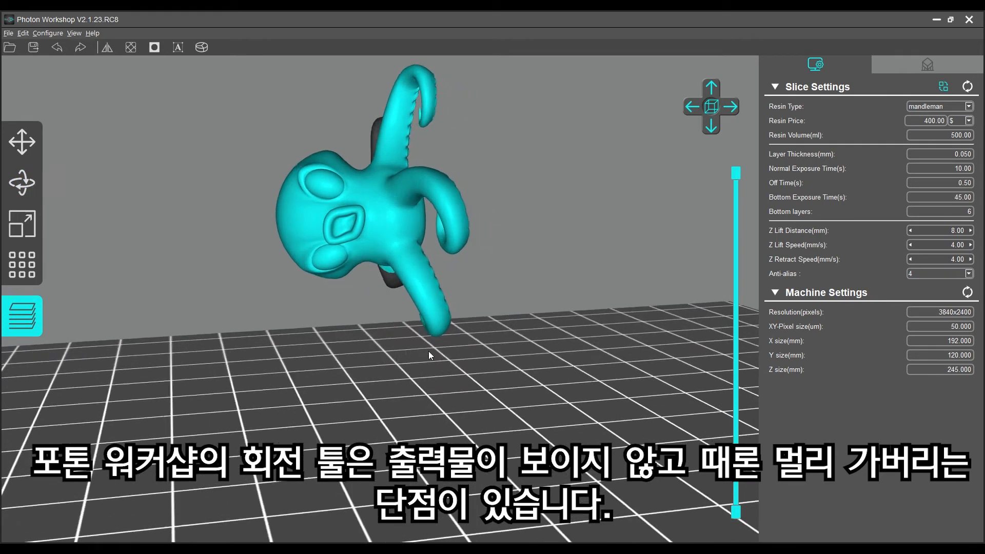
drag(429, 351, 494, 359)
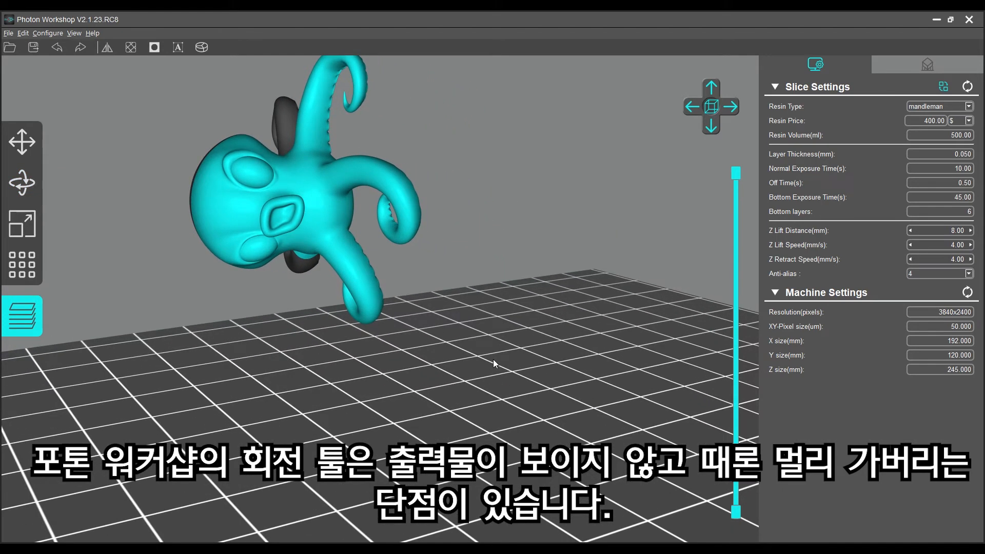
drag(142, 176, 348, 338)
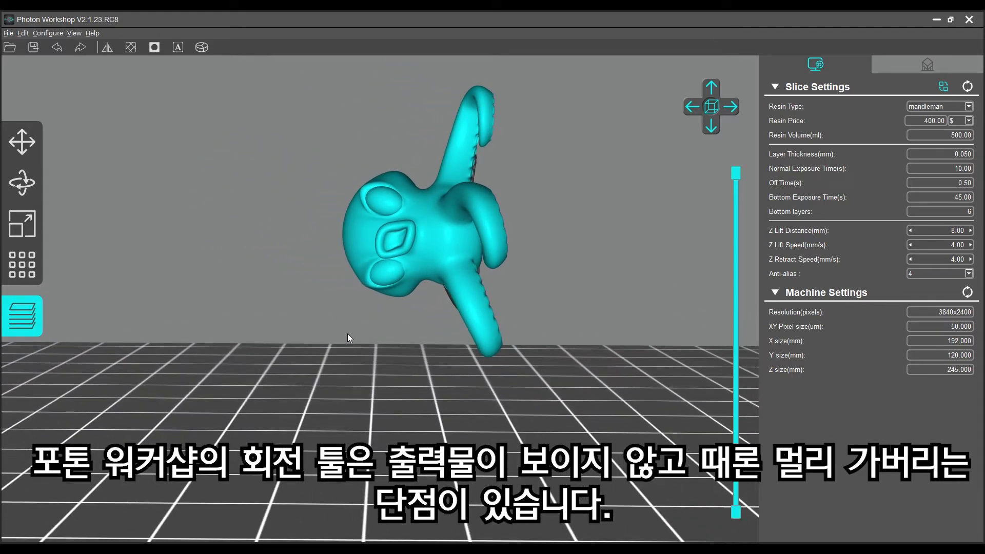
Step: Center the rotated octopus on the build plate with the Move tool
click(23, 150)
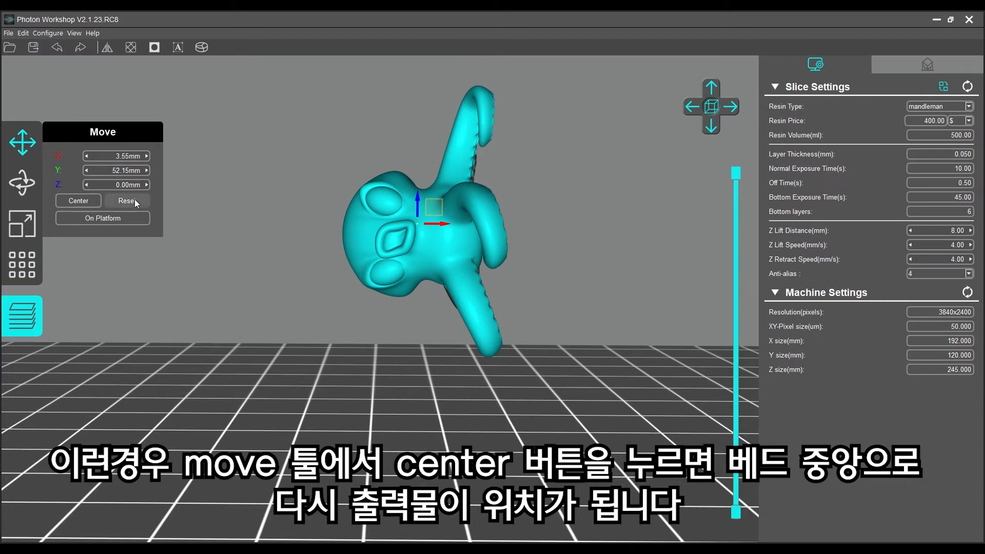
click(88, 201)
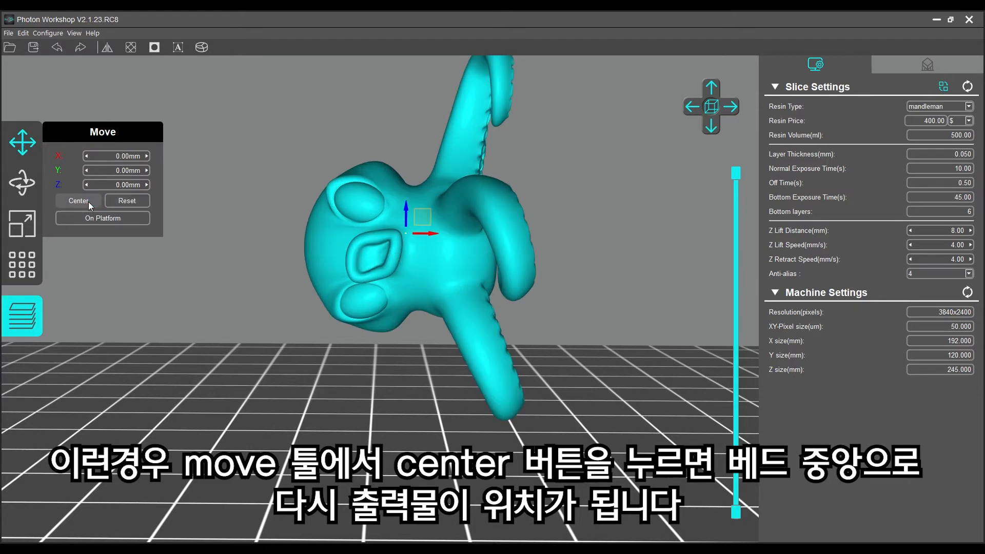
drag(257, 368, 276, 381)
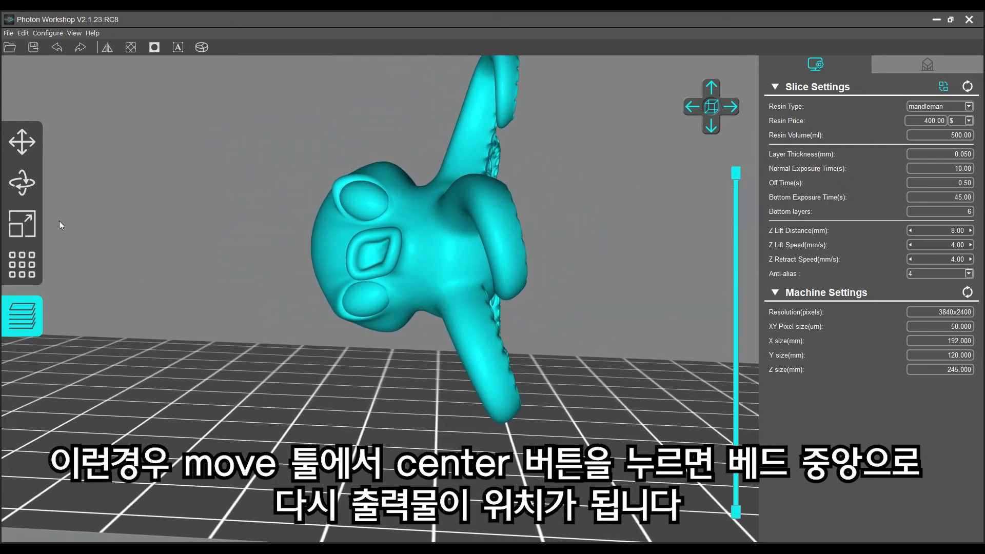
Step: Shift the octopus back and forth in depth while the Rotate tool is active, and recenter it on the plate
click(22, 182)
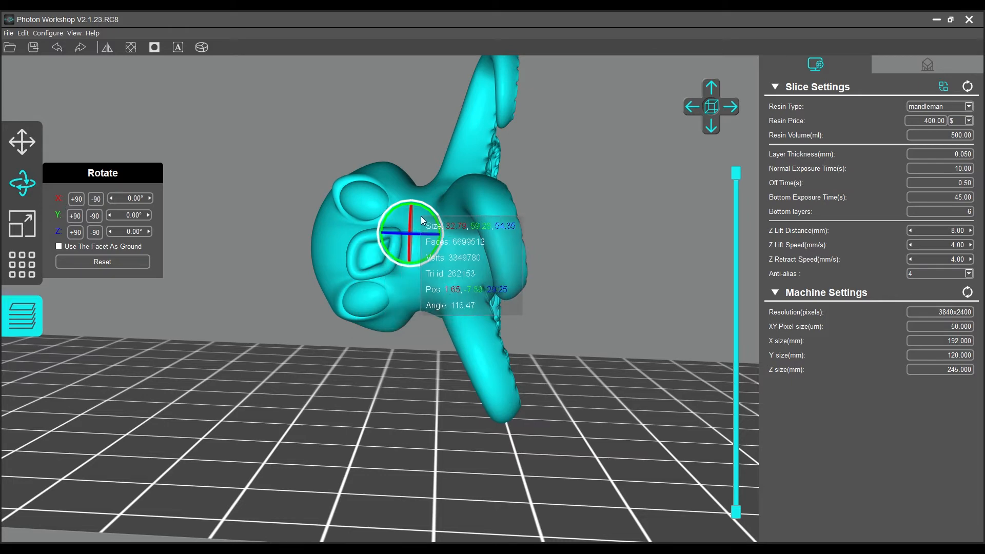
scroll(427, 211, up, 5)
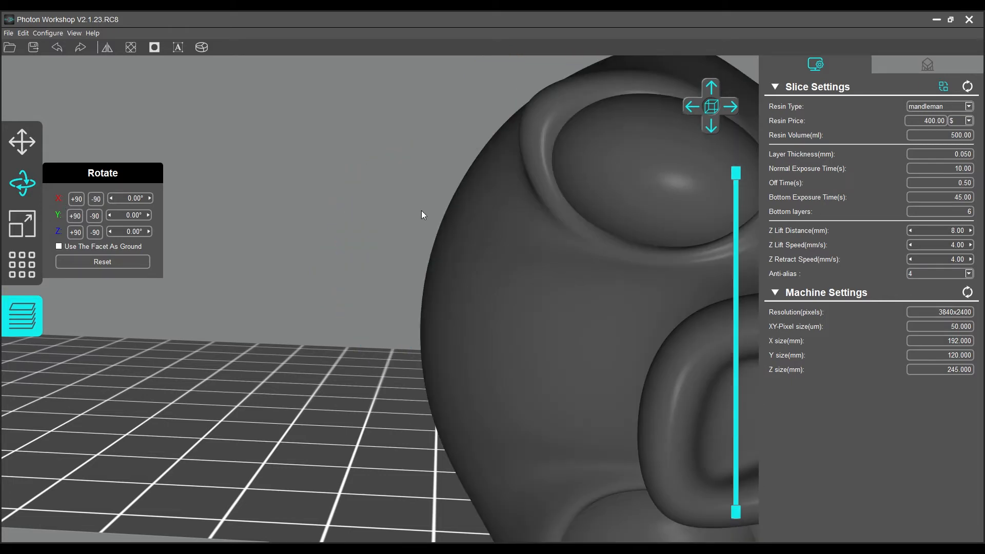
scroll(272, 207, down, 7)
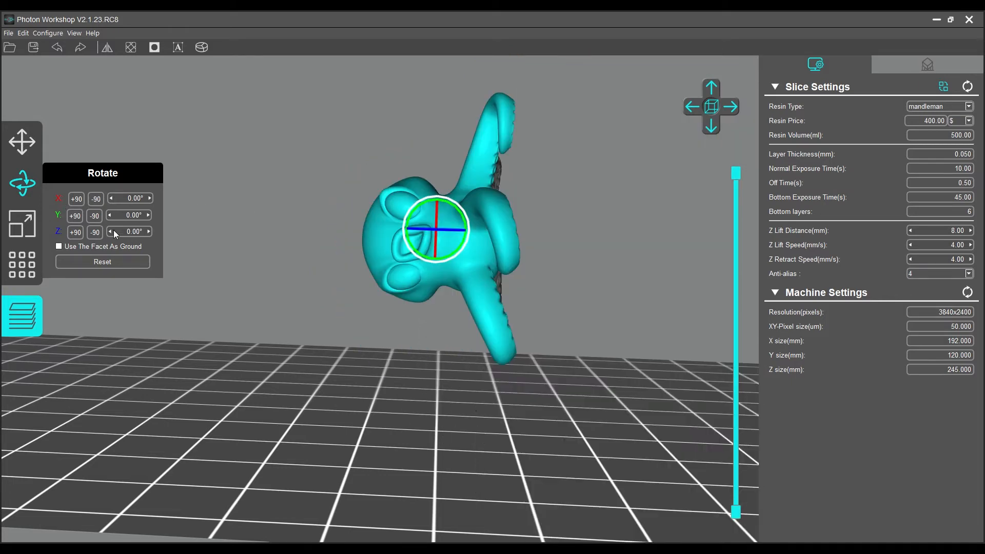
click(275, 239)
drag(274, 239, 323, 257)
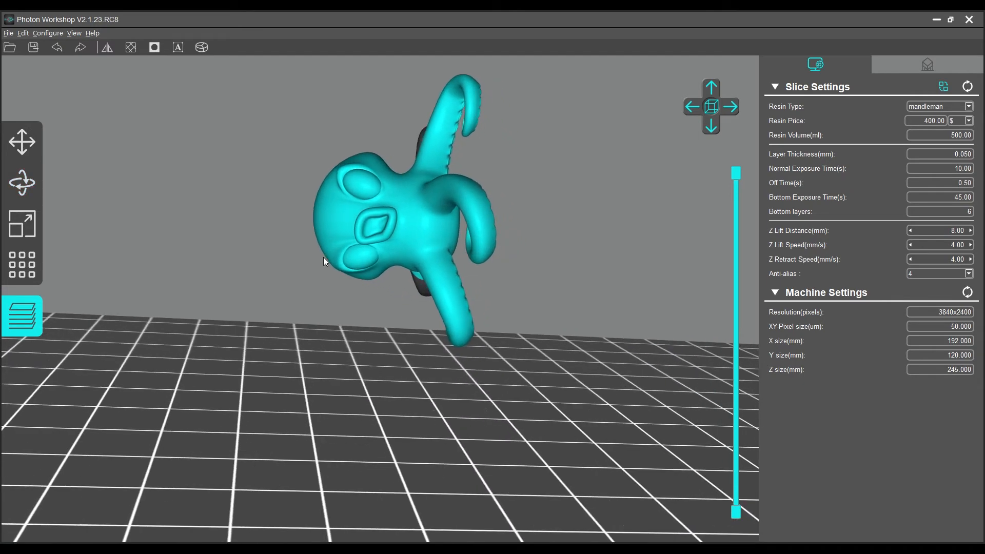
click(38, 155)
click(88, 200)
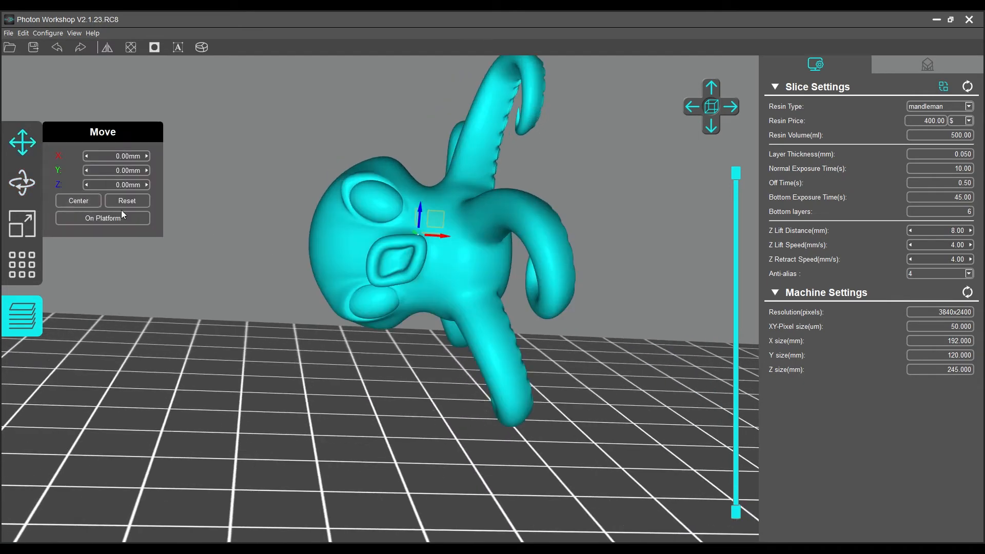
Step: Tilt the octopus to -30° about the Y axis in 1° increments
click(27, 190)
drag(229, 158, 203, 154)
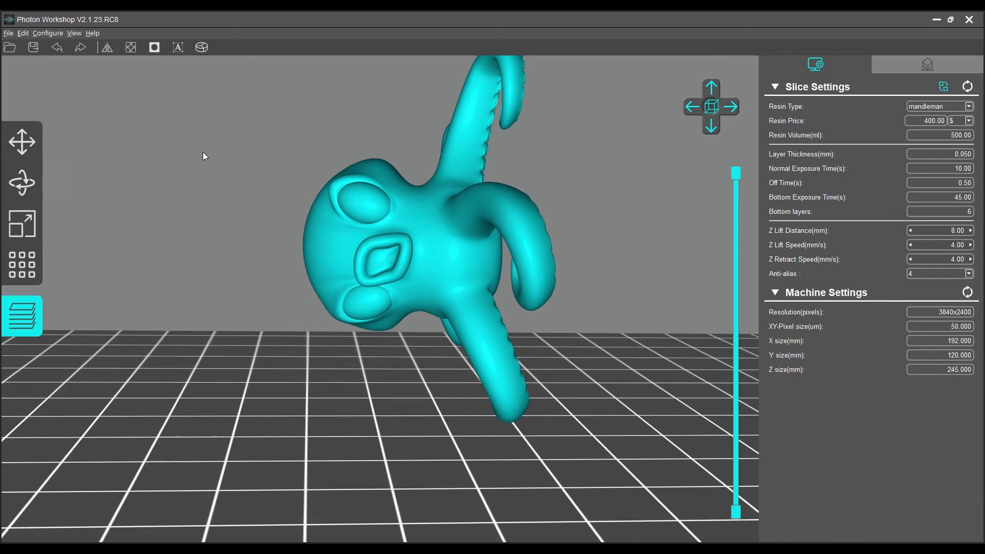
click(20, 193)
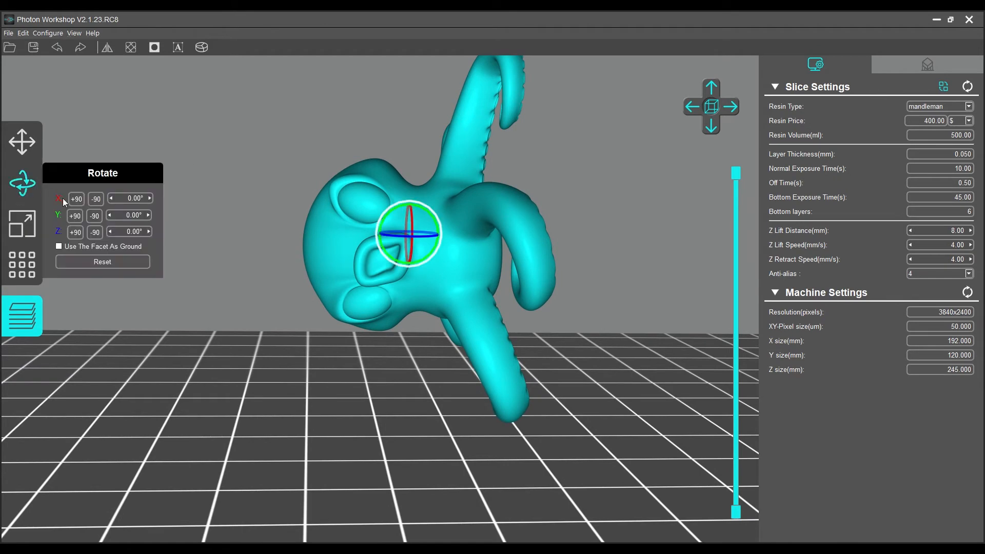
click(110, 216)
click(110, 215)
click(110, 215)
click(110, 216)
click(110, 215)
click(110, 215)
click(109, 216)
click(110, 215)
click(110, 216)
click(109, 216)
click(110, 215)
click(110, 216)
click(110, 215)
click(110, 216)
click(110, 216)
click(109, 216)
click(110, 215)
click(110, 215)
click(110, 216)
click(109, 215)
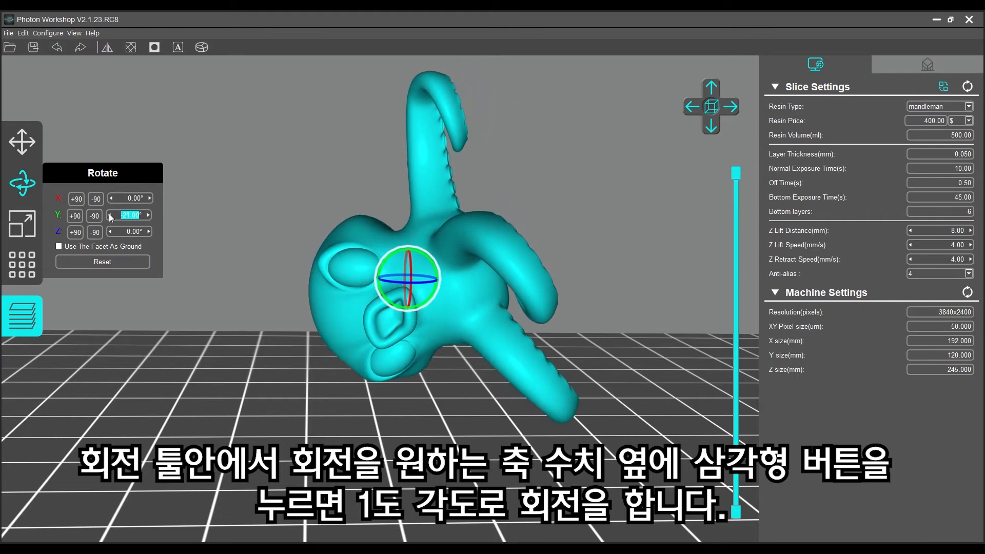
click(110, 215)
click(110, 215)
click(110, 215)
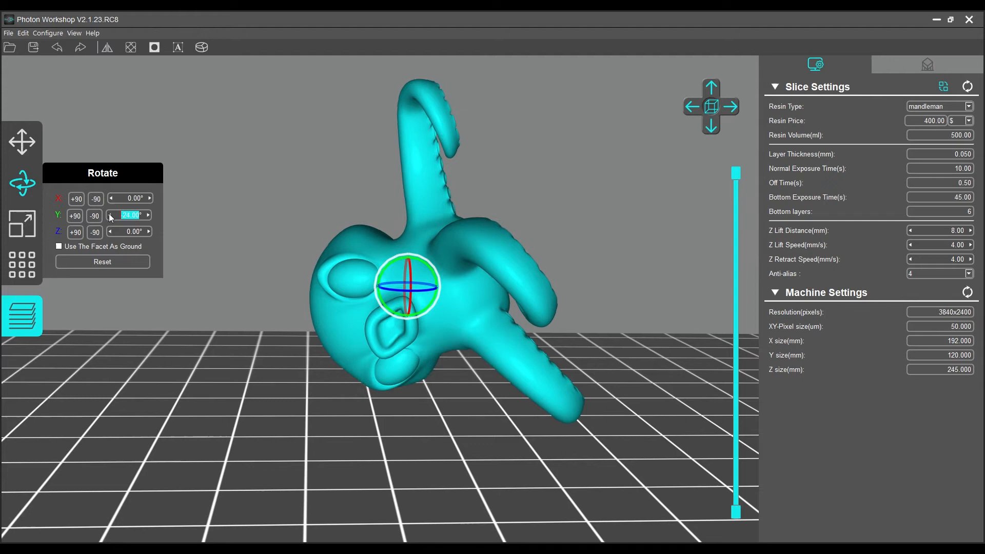
click(110, 215)
click(110, 216)
click(110, 216)
click(110, 216)
click(110, 214)
click(109, 214)
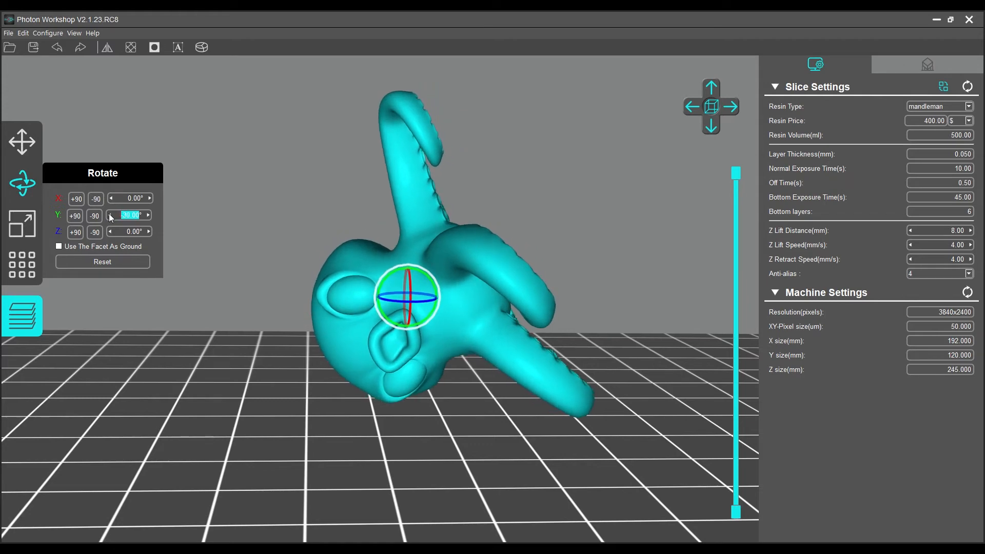
Step: Examine the tilted octopus from below, from the sucker side and from the front to check its orientation above the bed
right_drag(540, 259, 221, 316)
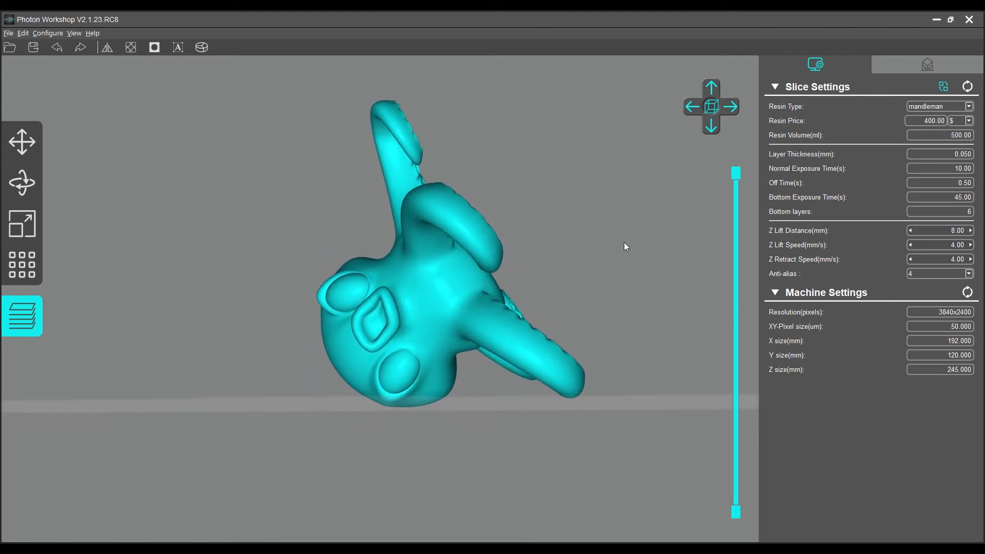
right_drag(624, 242, 635, 256)
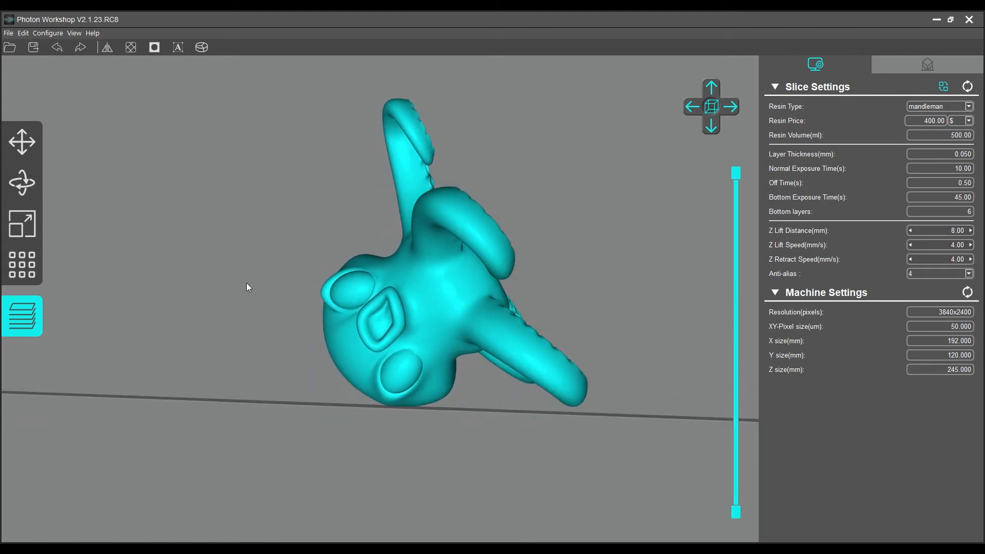
right_drag(350, 309, 277, 245)
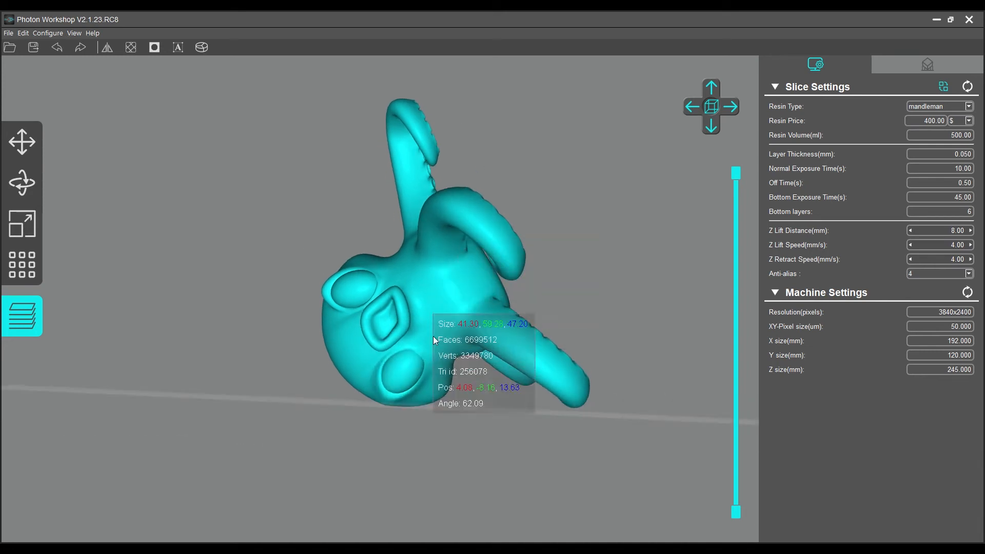
right_drag(180, 248, 78, 288)
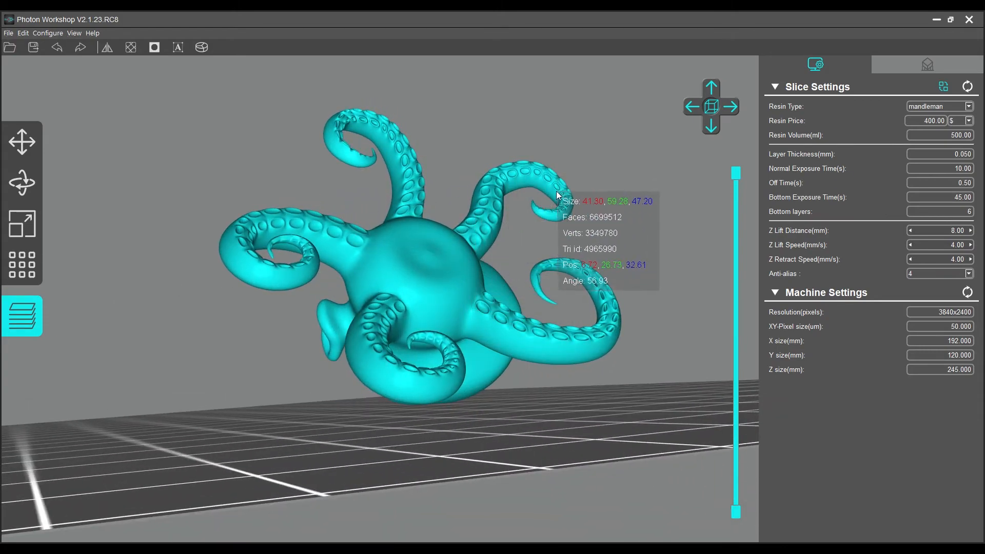
right_drag(222, 382, 200, 240)
click(22, 182)
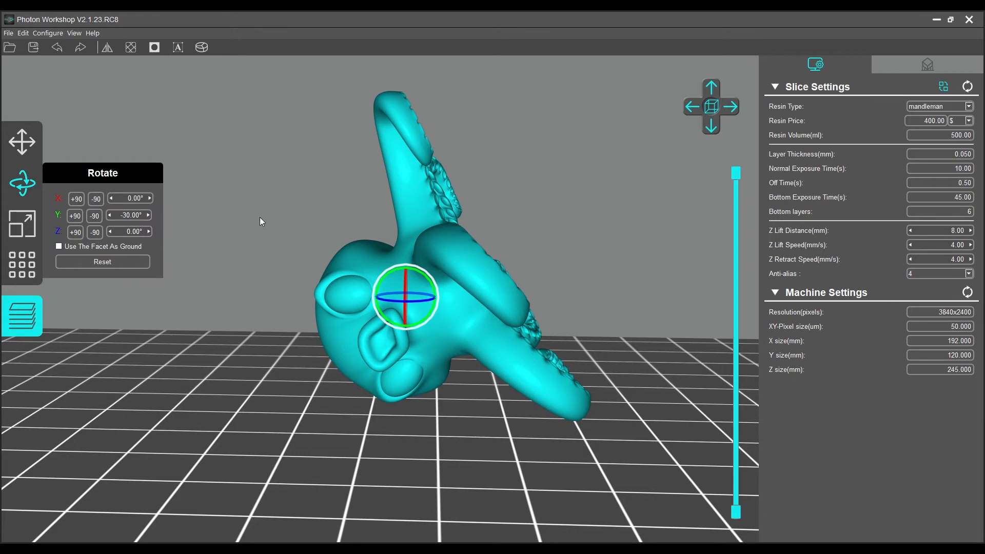
click(566, 188)
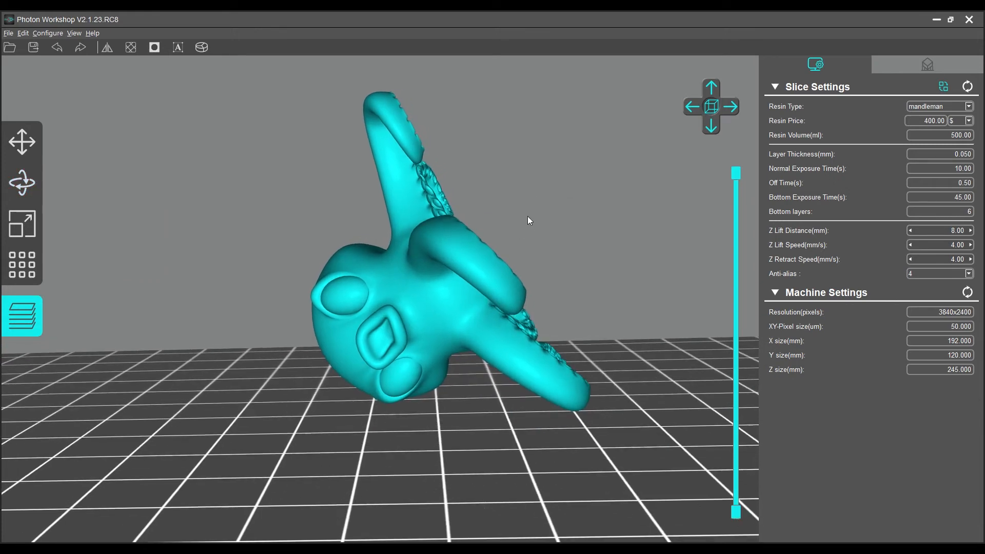
right_drag(546, 254, 290, 396)
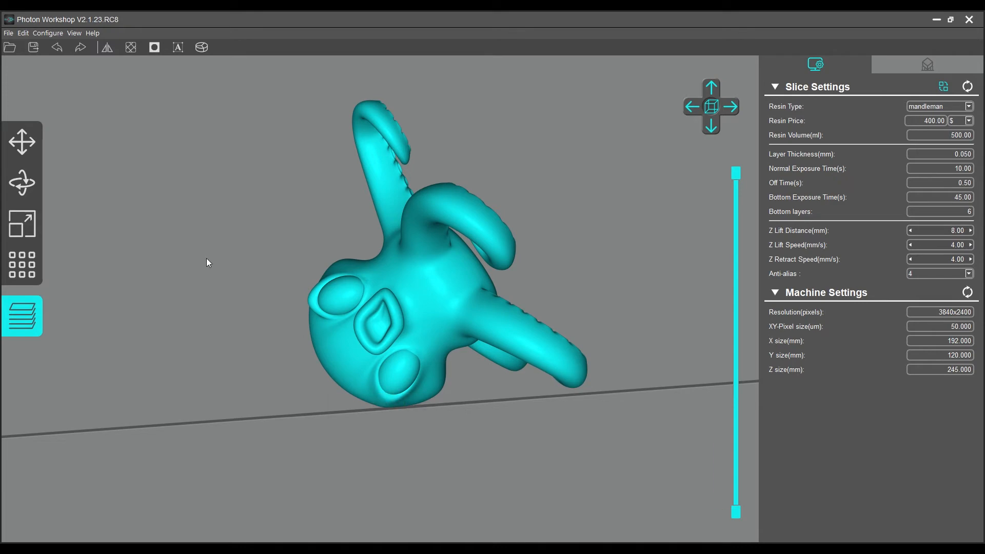
Step: Raise the octopus above the build plate by setting its Z position to 5 mm
click(35, 149)
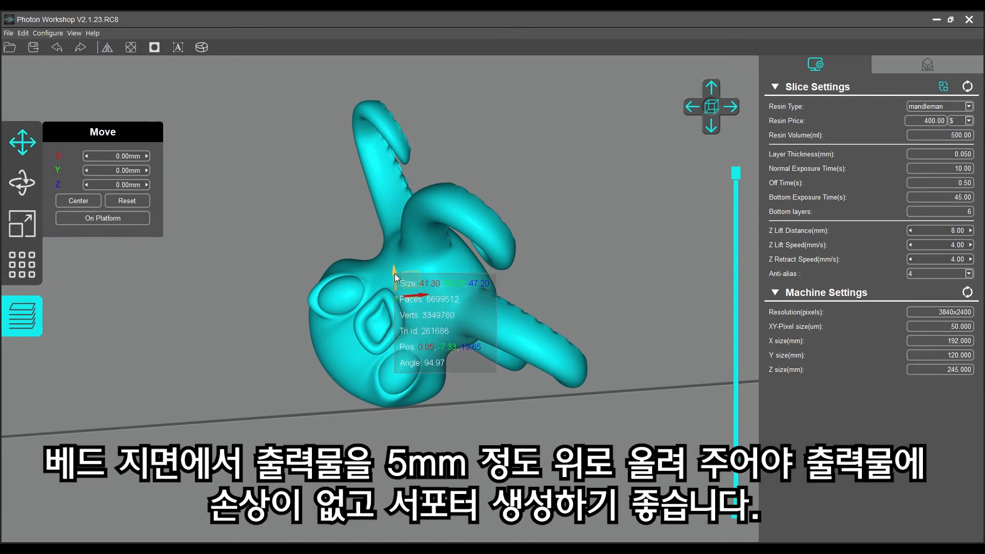
drag(395, 273, 393, 264)
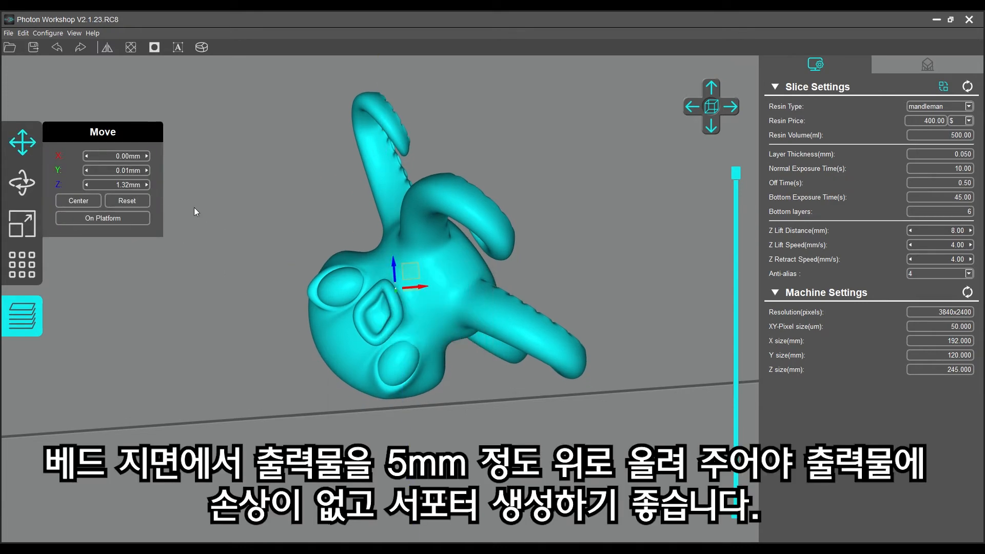
drag(132, 190, 111, 191)
text(5)
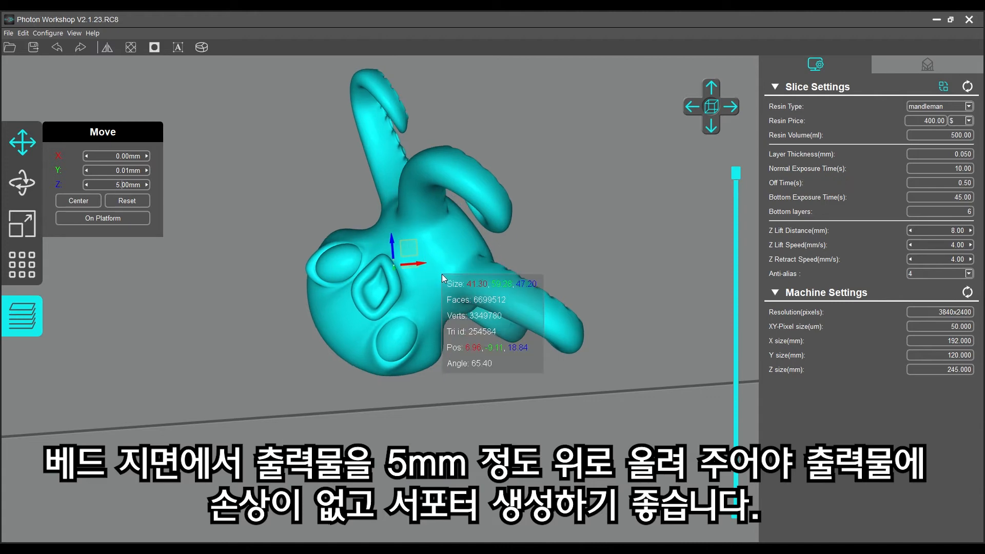
key(Return)
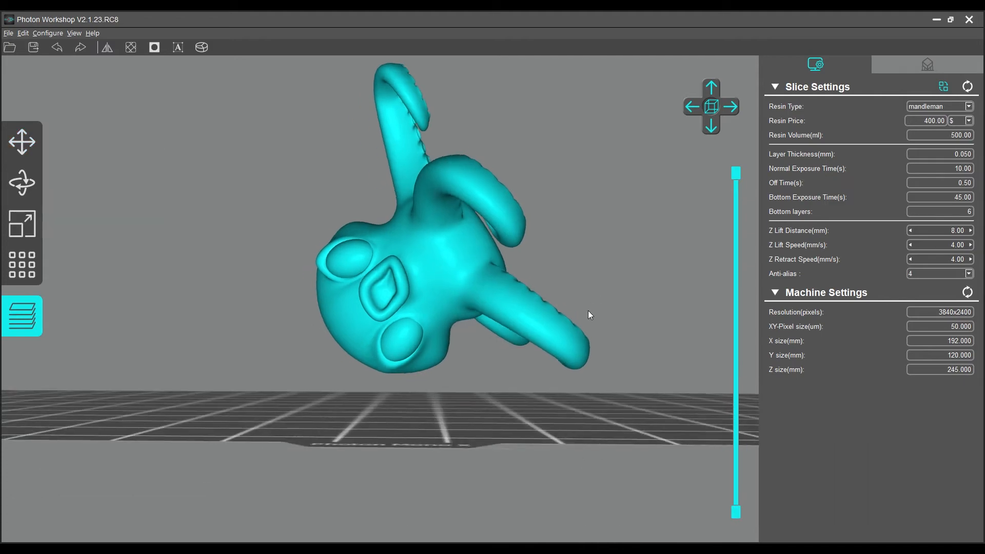
Step: View the raised octopus from several angles and open the support settings
right_drag(588, 310, 343, 308)
right_drag(248, 307, 504, 322)
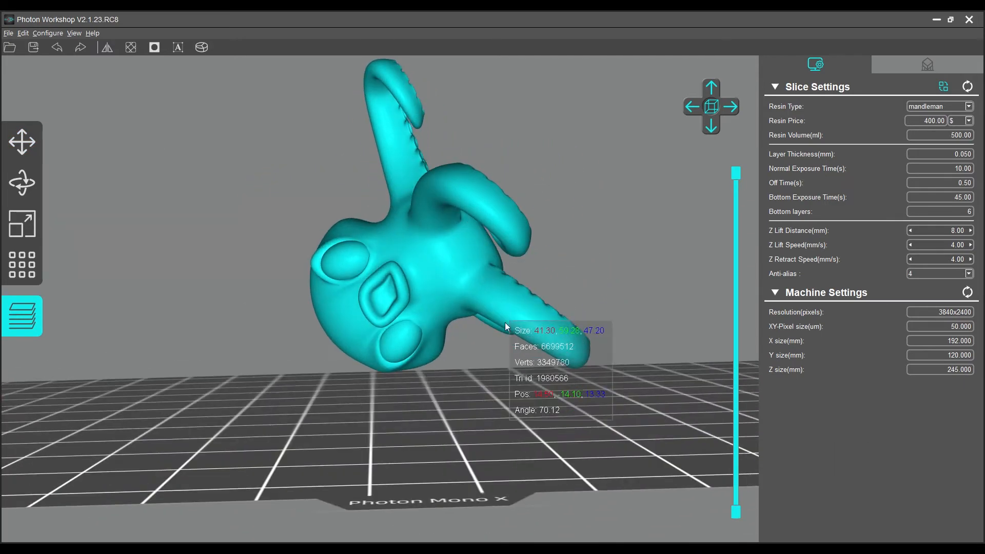
scroll(579, 230, up, 2)
right_drag(580, 230, 609, 221)
right_drag(364, 239, 552, 211)
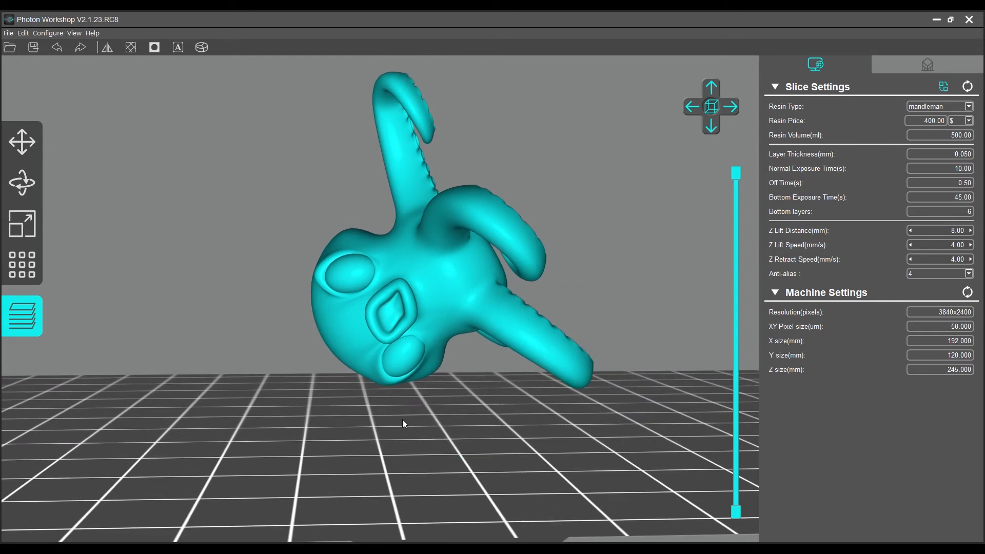
right_drag(601, 213, 527, 209)
click(900, 64)
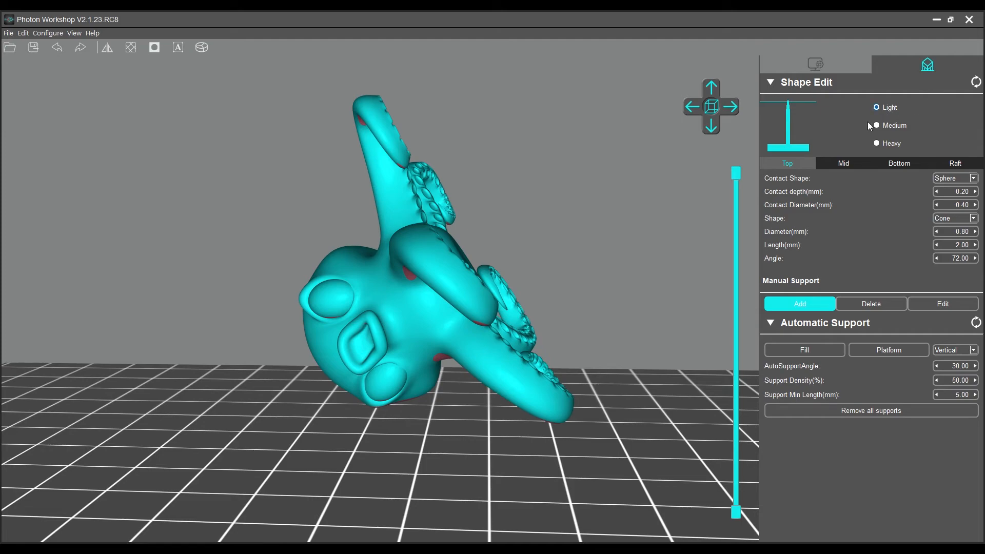
Step: Slice the view down to the lowest part of the octopus head and add a first light support under it
right_drag(592, 282, 462, 300)
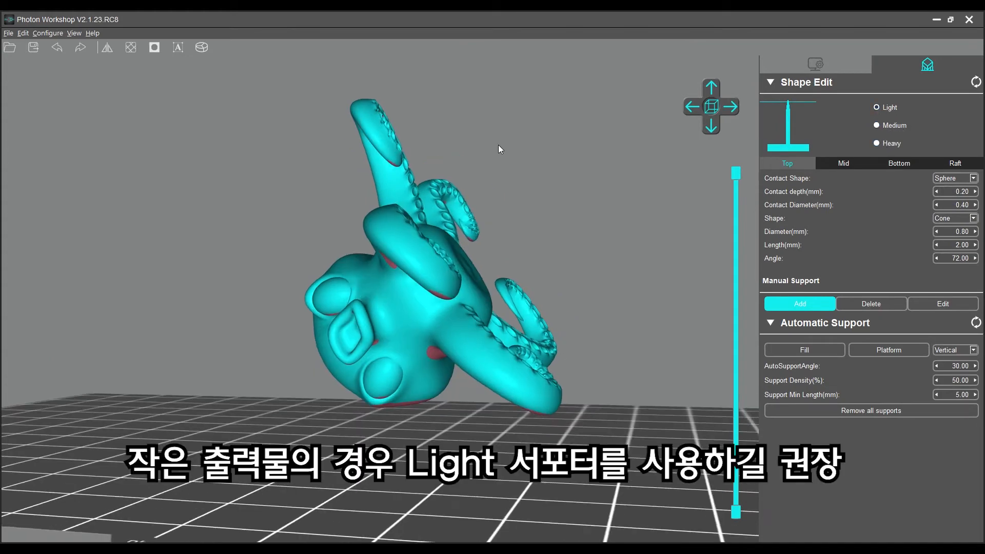
right_drag(499, 149, 437, 354)
right_drag(535, 372, 378, 353)
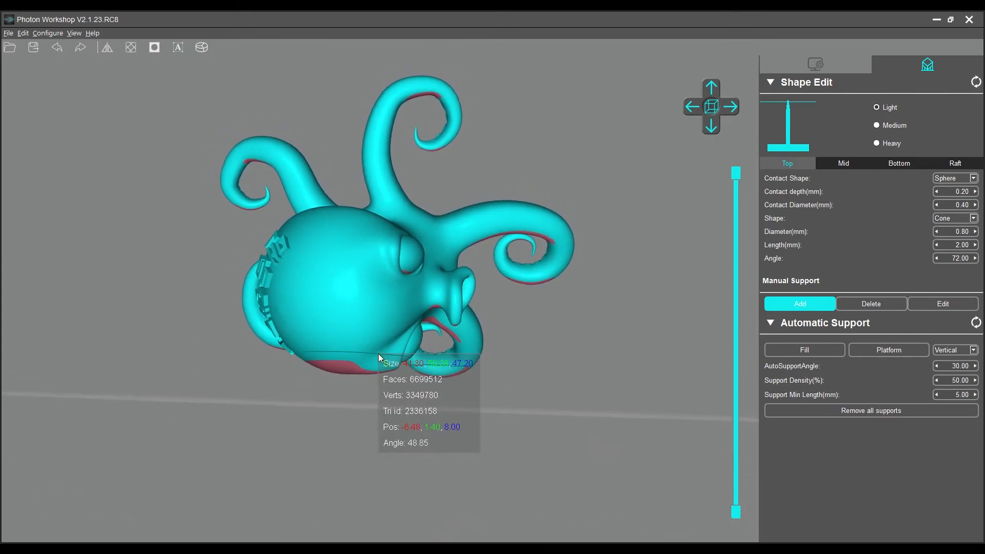
drag(736, 174, 740, 478)
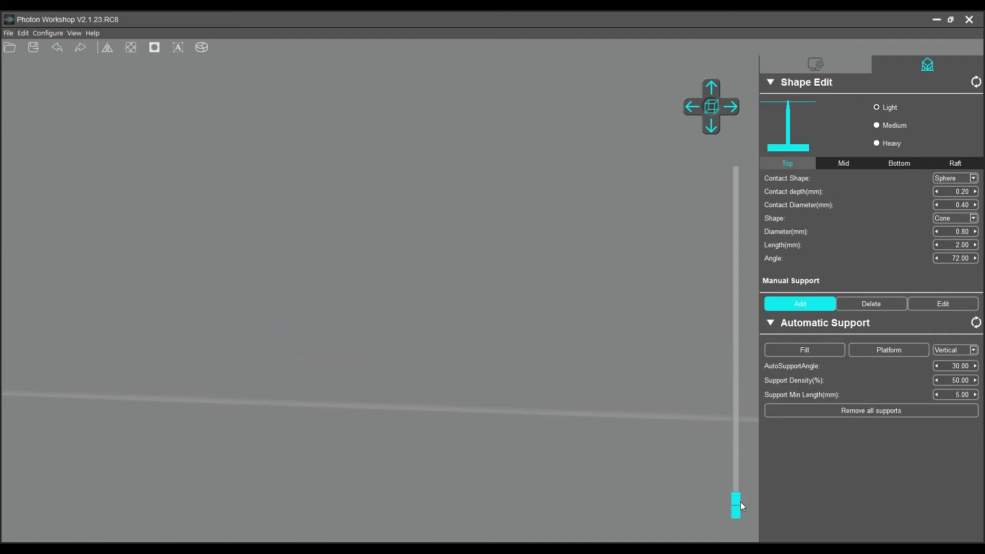
drag(745, 474, 749, 464)
scroll(362, 383, up, 3)
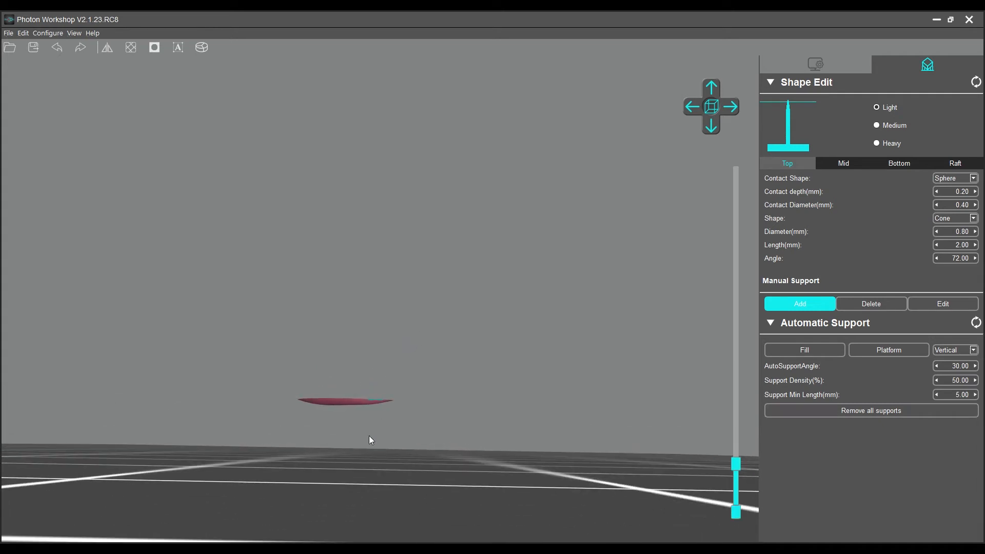
click(344, 405)
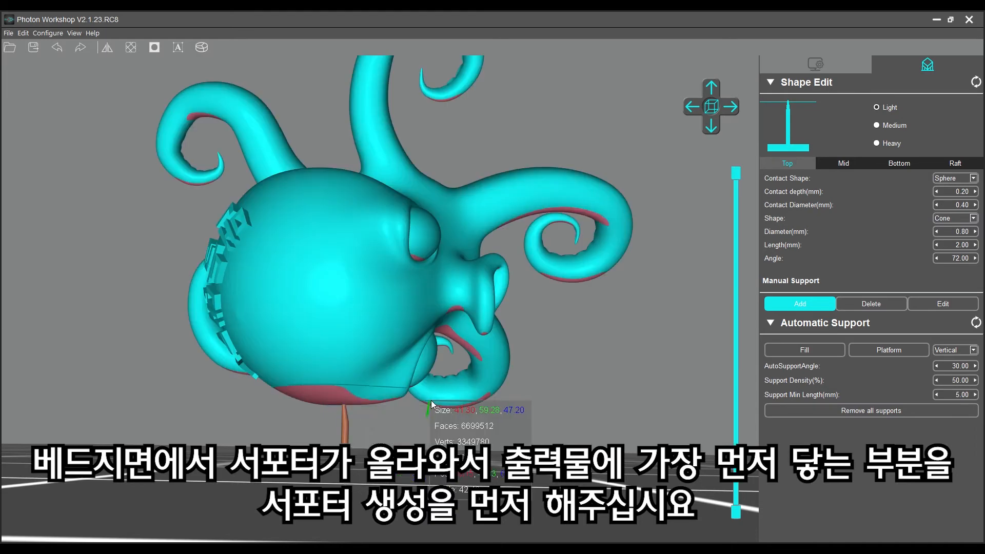
Step: Add four closely spaced light supports beside the first one along the underside of the head
mouse_move(420, 411)
right_down()
mouse_move(344, 395)
mouse_move(329, 353)
mouse_move(344, 409)
mouse_move(429, 408)
right_up()
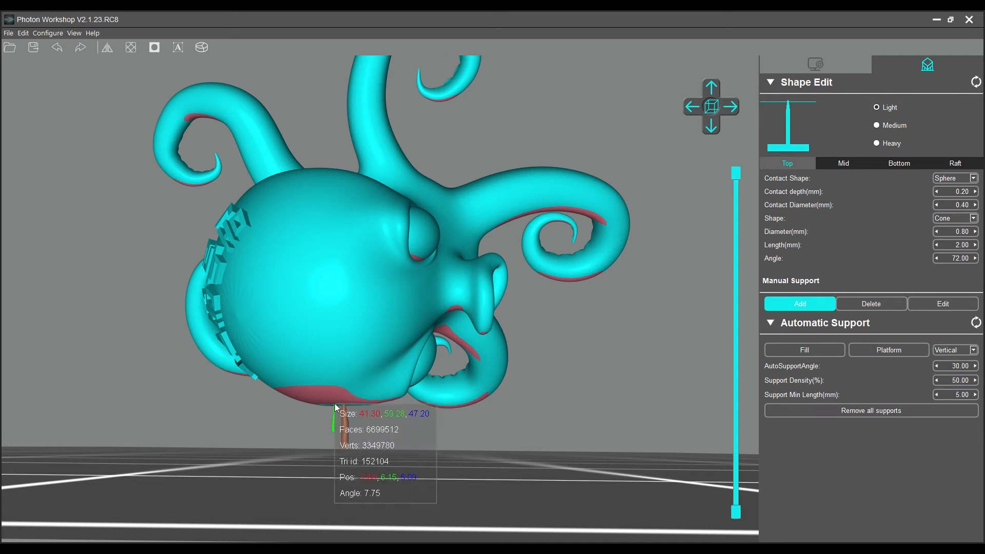
click(356, 403)
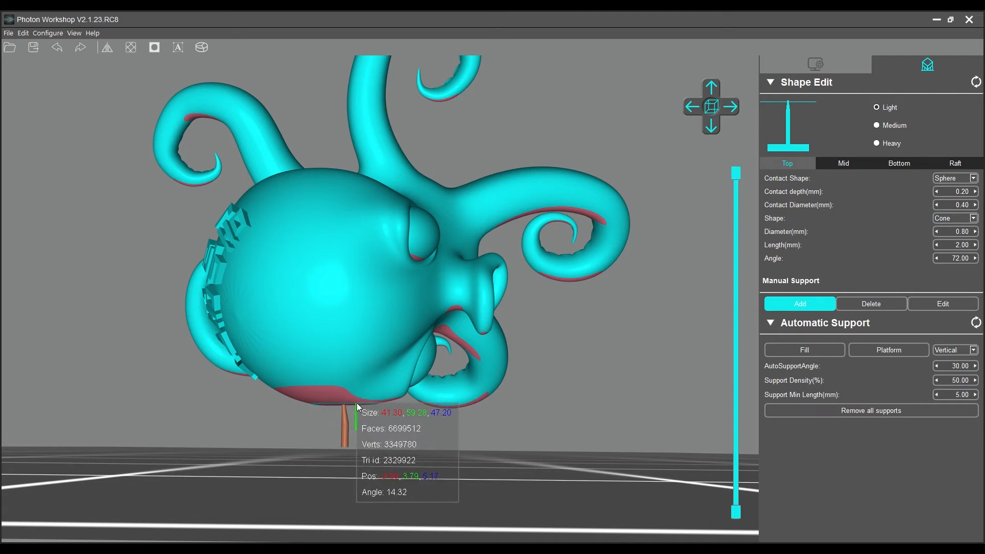
click(334, 404)
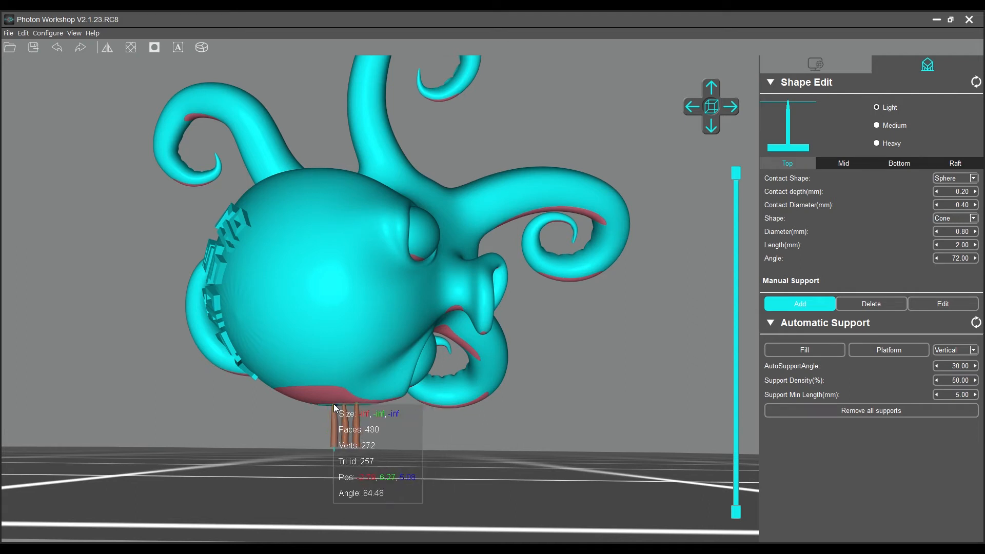
click(382, 402)
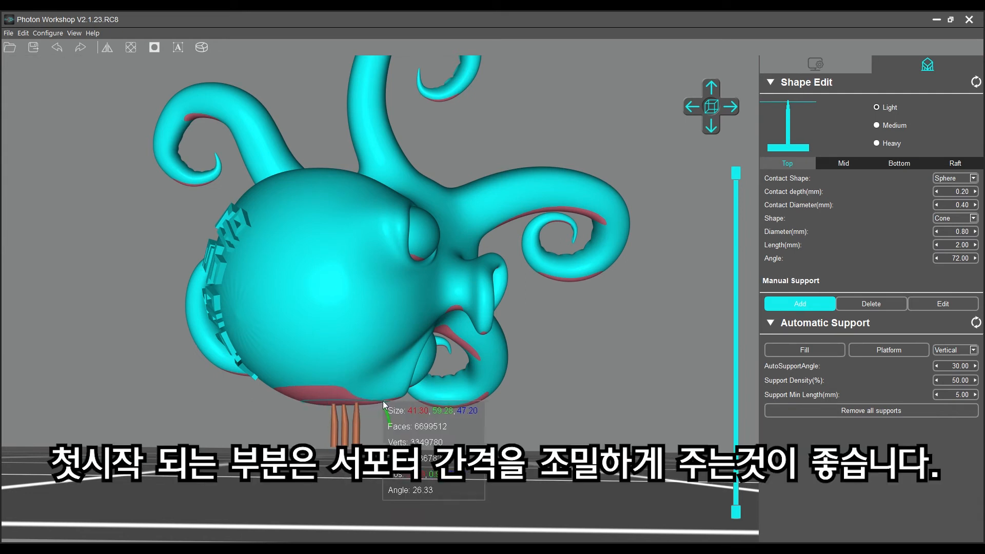
click(310, 403)
Step: Inspect the manual supports under the head, and remove all supports from the octopus
right_drag(506, 411, 542, 418)
scroll(513, 384, down, 5)
right_drag(513, 383, 47, 307)
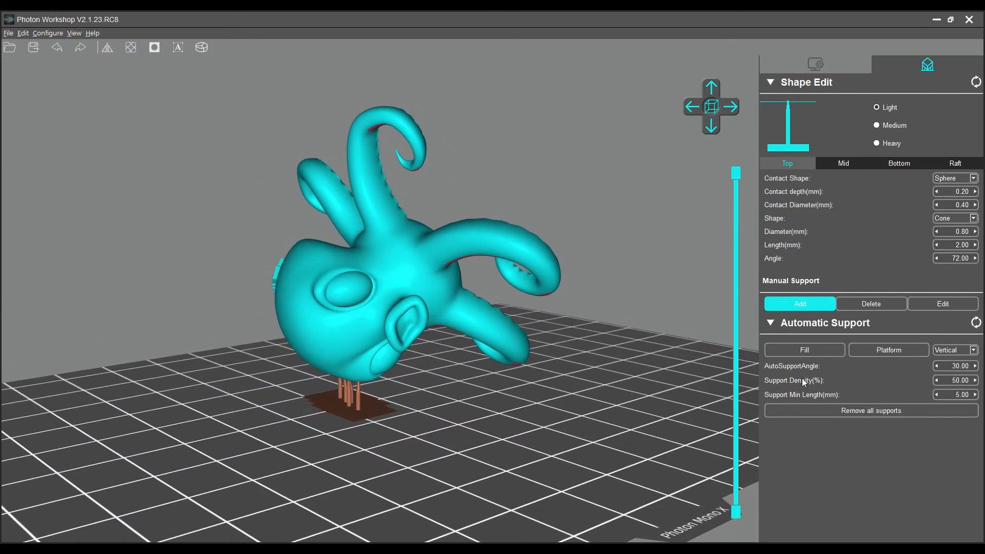
right_drag(510, 444, 410, 334)
click(843, 410)
Step: Generate automatic platform supports for the octopus with light, vertical supports, a 30 angle and 50% density
right_drag(542, 368, 491, 395)
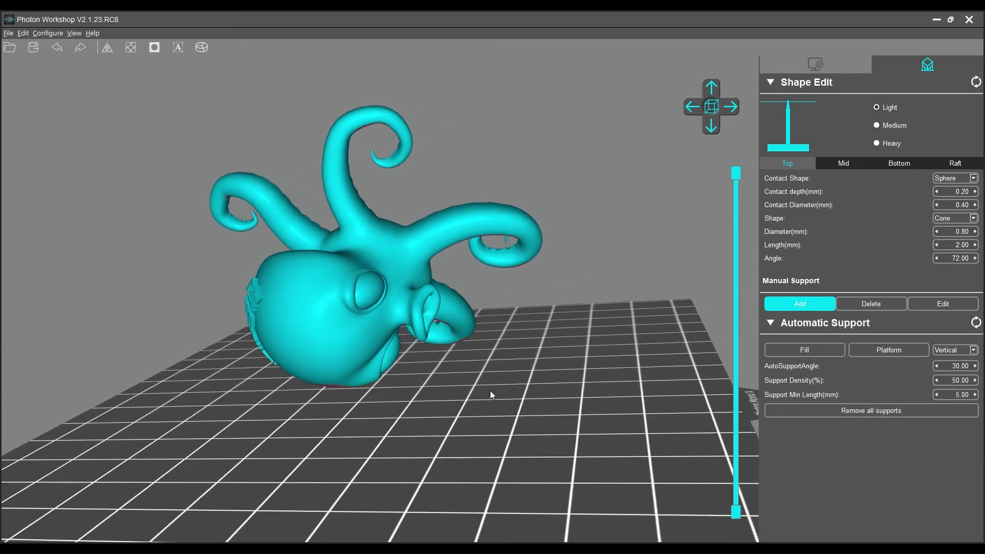
right_drag(556, 198, 518, 133)
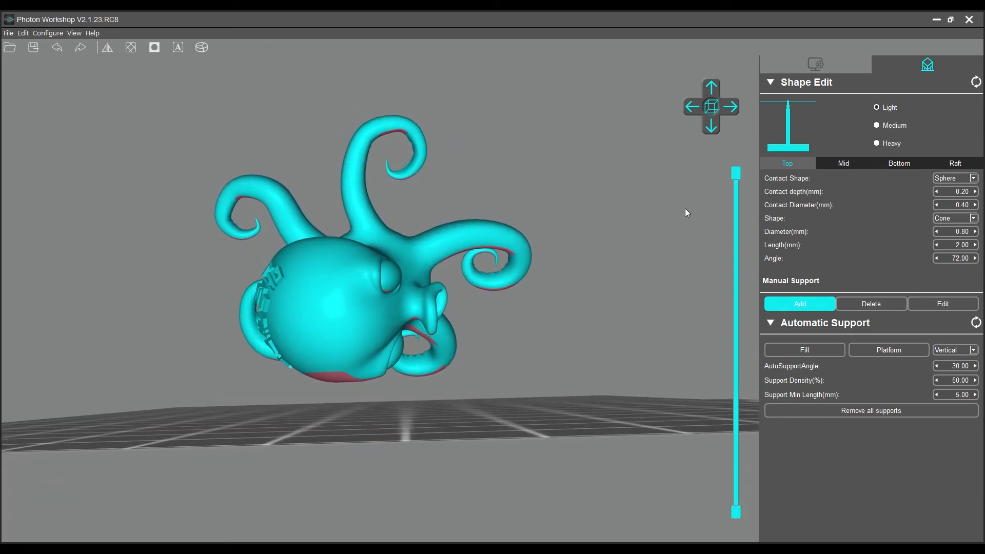
click(896, 351)
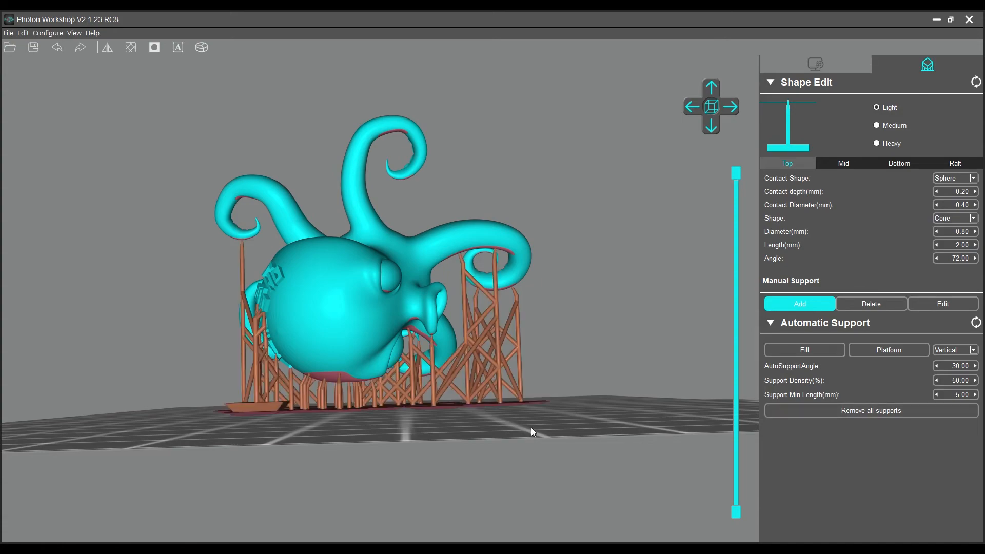
right_drag(494, 411, 504, 442)
Step: Add manual supports to the uncovered red overhangs along the arms, at the arm bases and beside the mouth
drag(392, 363, 509, 281)
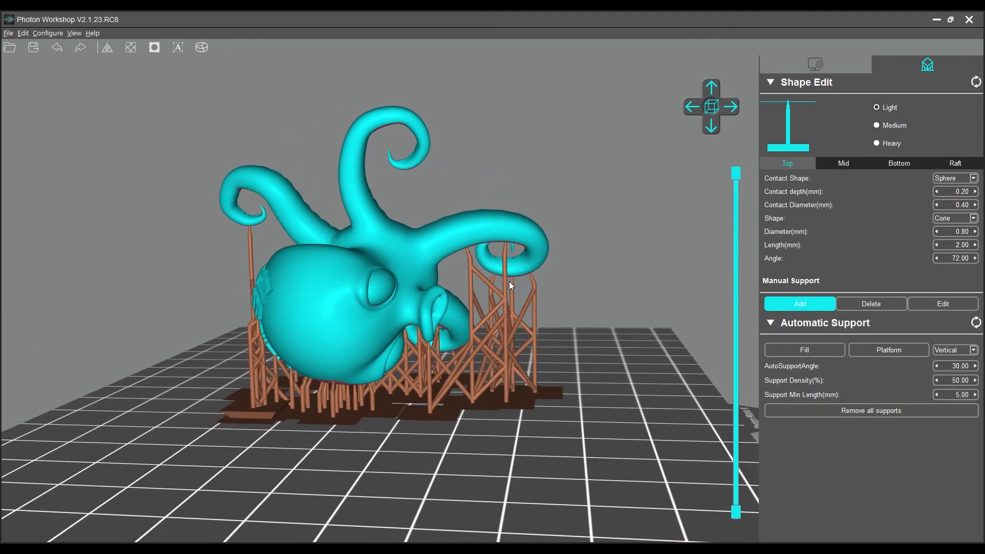
scroll(432, 379, up, 5)
drag(375, 362, 350, 329)
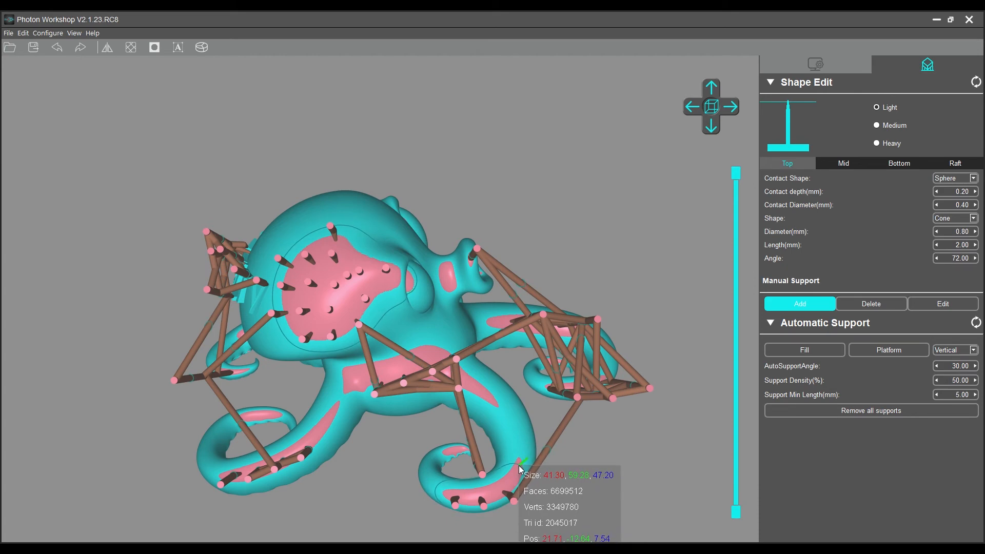
click(495, 402)
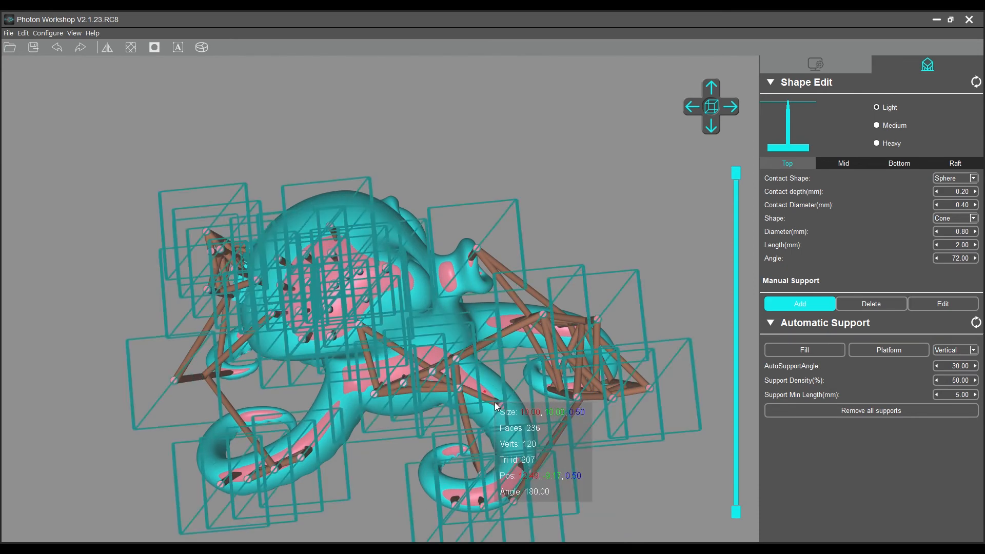
click(343, 401)
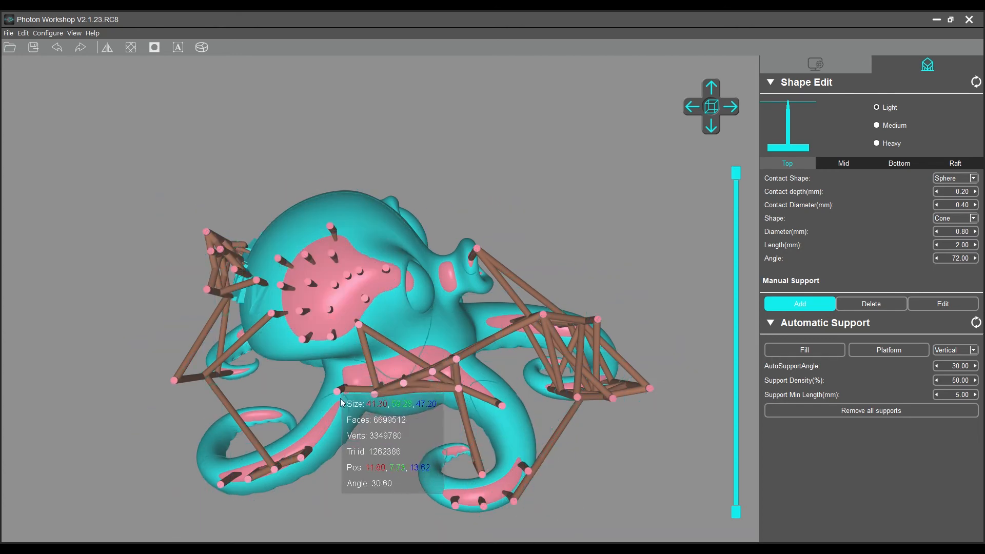
click(325, 424)
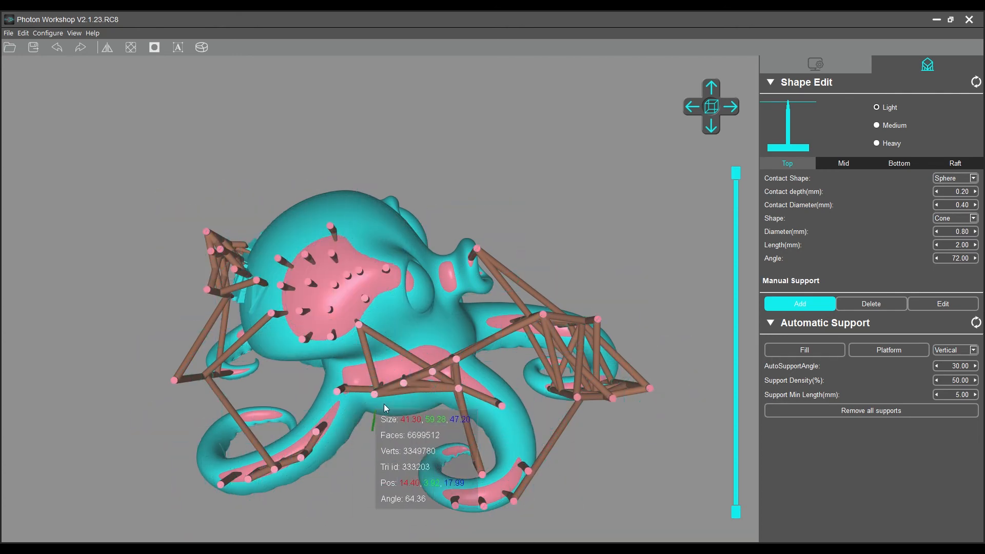
right_drag(397, 353, 402, 292)
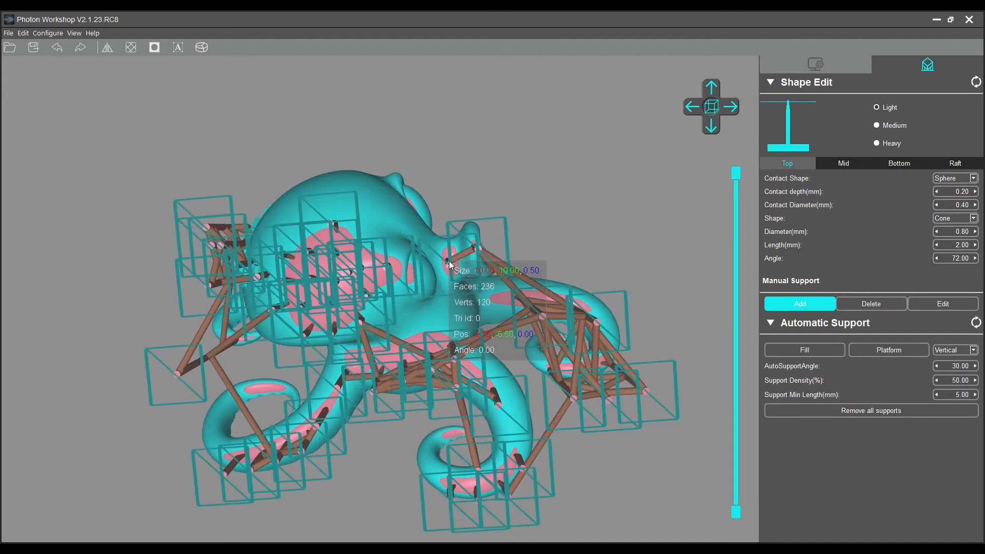
Step: Add manual supports to the red overhangs where the rear arms bend and curl
right_drag(532, 203, 265, 316)
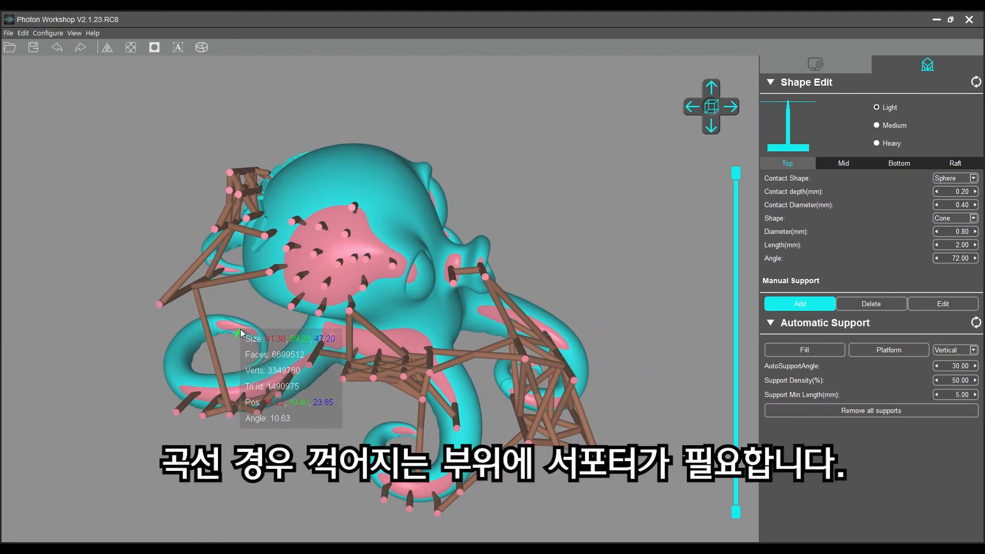
right_drag(275, 336, 346, 379)
click(166, 208)
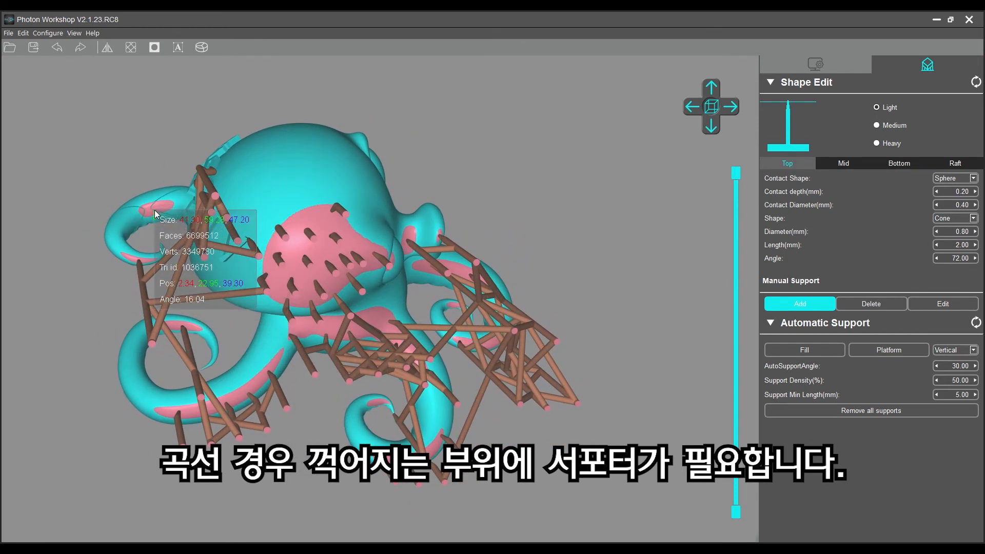
right_drag(238, 303, 276, 303)
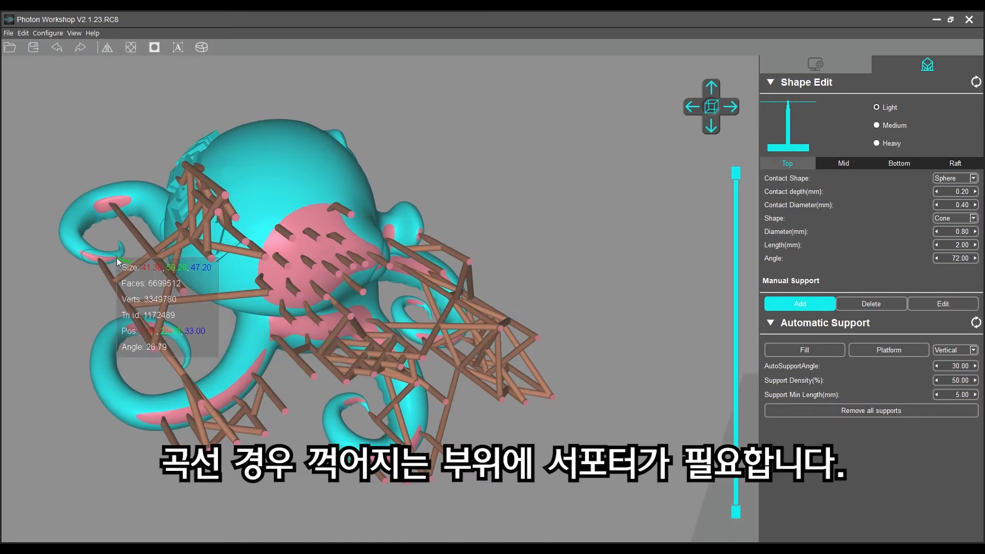
right_drag(266, 329, 209, 316)
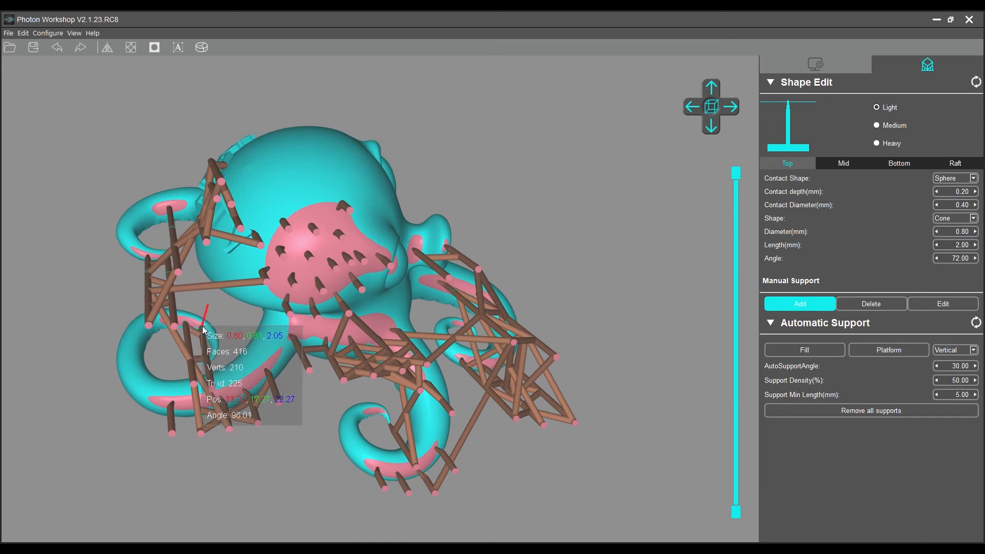
Step: Check the supports from the sucker side and add a manual support under the raised lettering on the head
right_drag(303, 370, 441, 334)
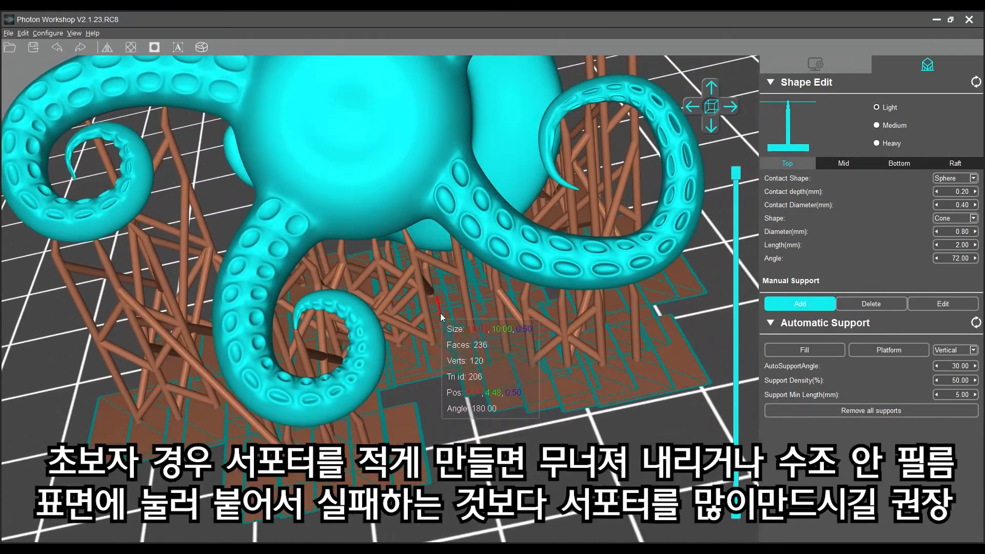
right_drag(188, 313, 428, 266)
scroll(430, 277, up, 6)
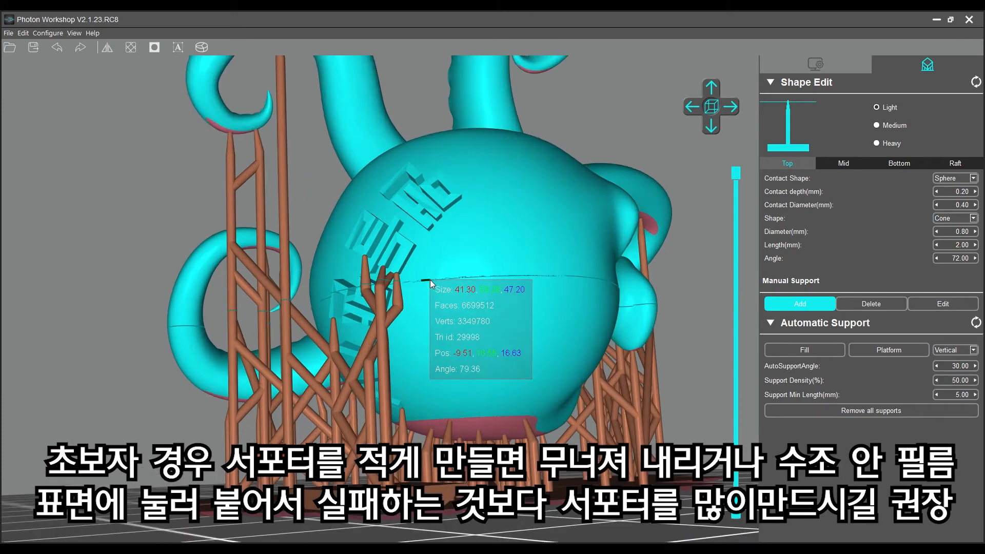
right_drag(455, 248, 421, 214)
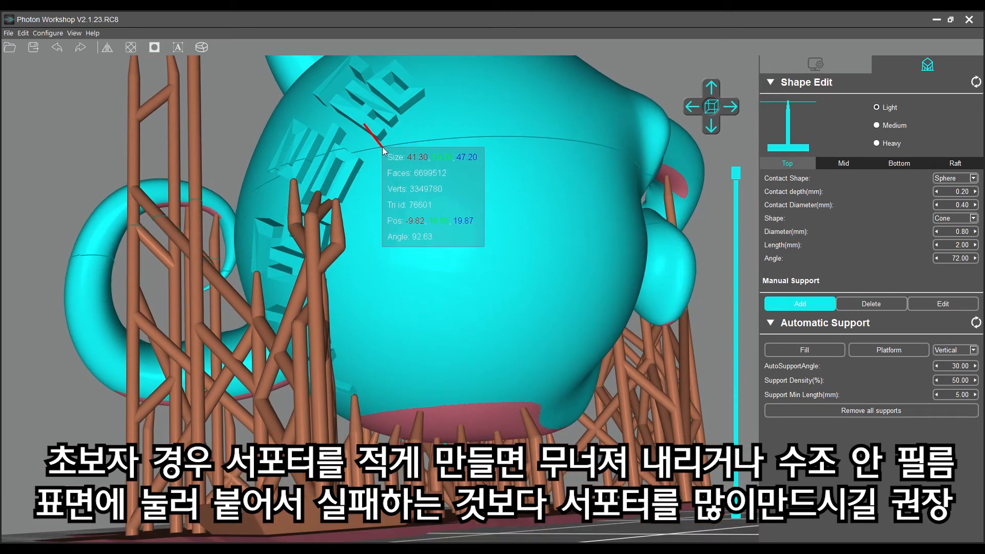
drag(735, 182, 730, 367)
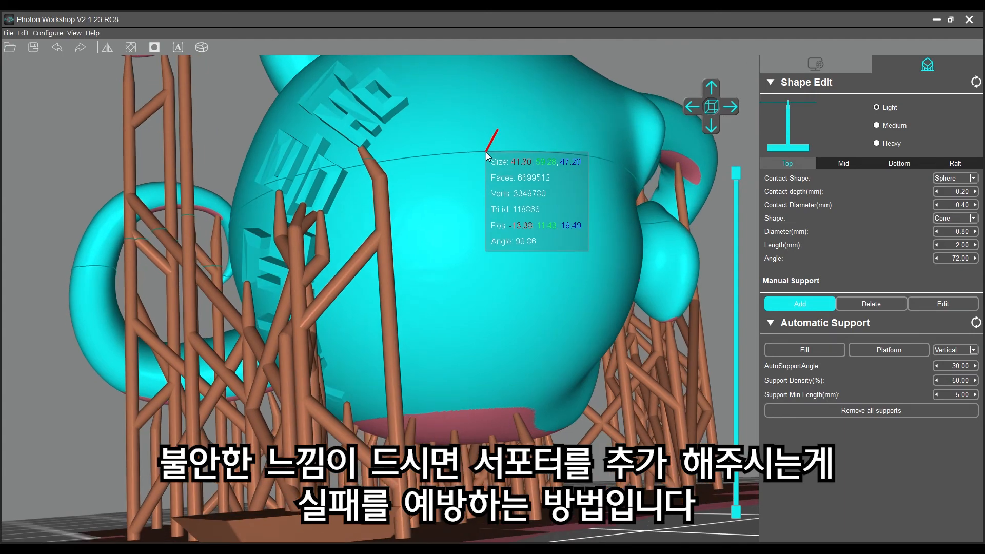
Step: Add two manual supports to the red overhang inside the bend of the tallest arm, resting on the body
middle_drag(386, 180, 433, 277)
middle_drag(545, 180, 300, 181)
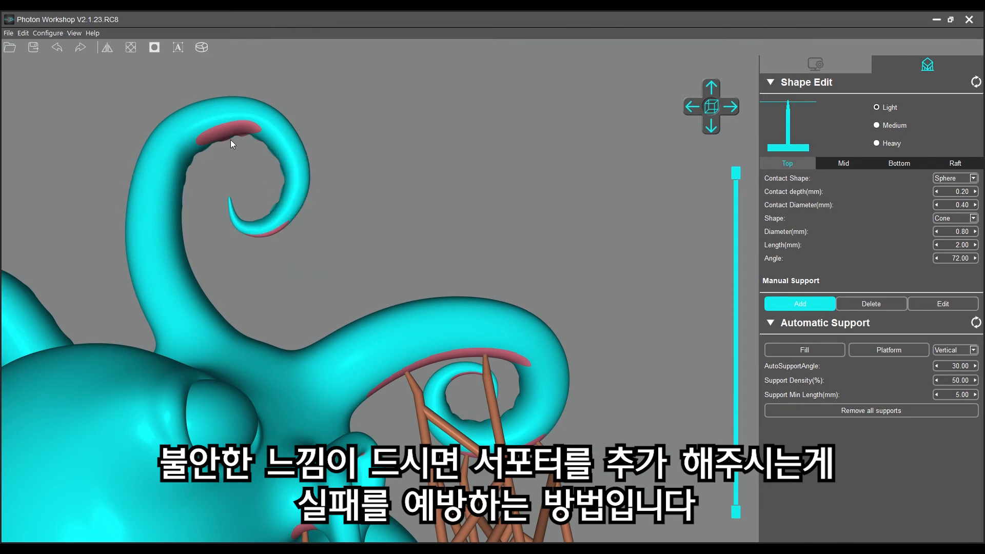
mouse_move(736, 173)
mouse_down()
mouse_move(737, 211)
mouse_move(743, 191)
mouse_up()
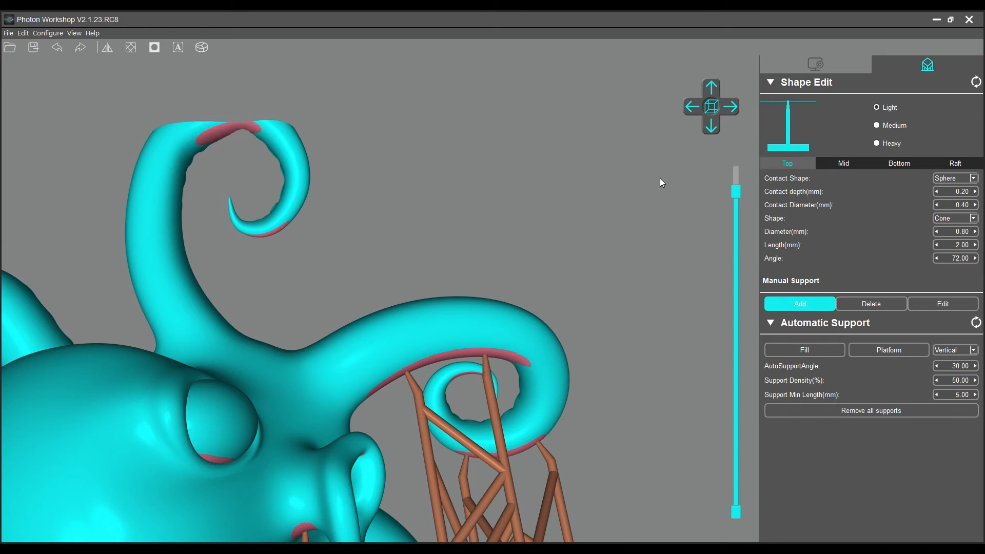
click(241, 128)
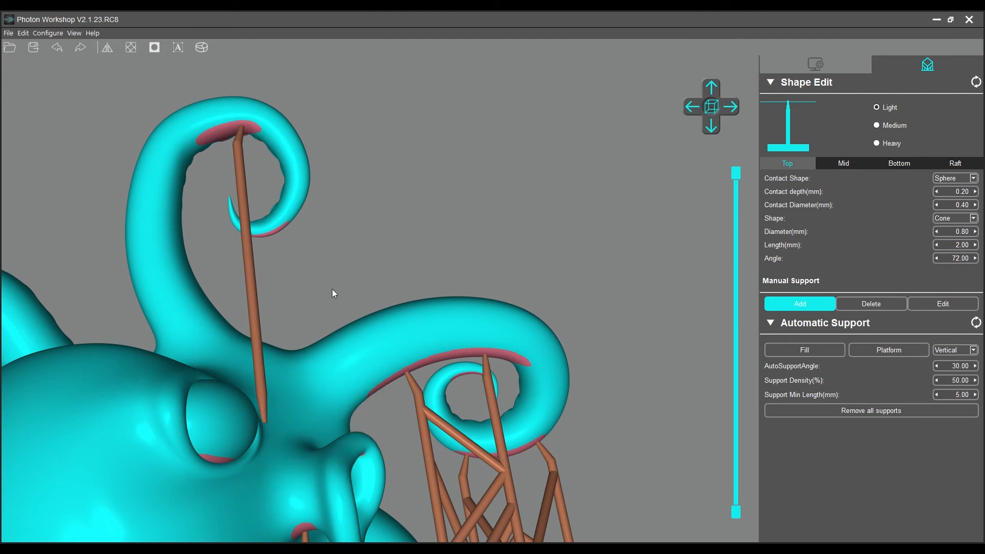
right_drag(308, 215, 345, 213)
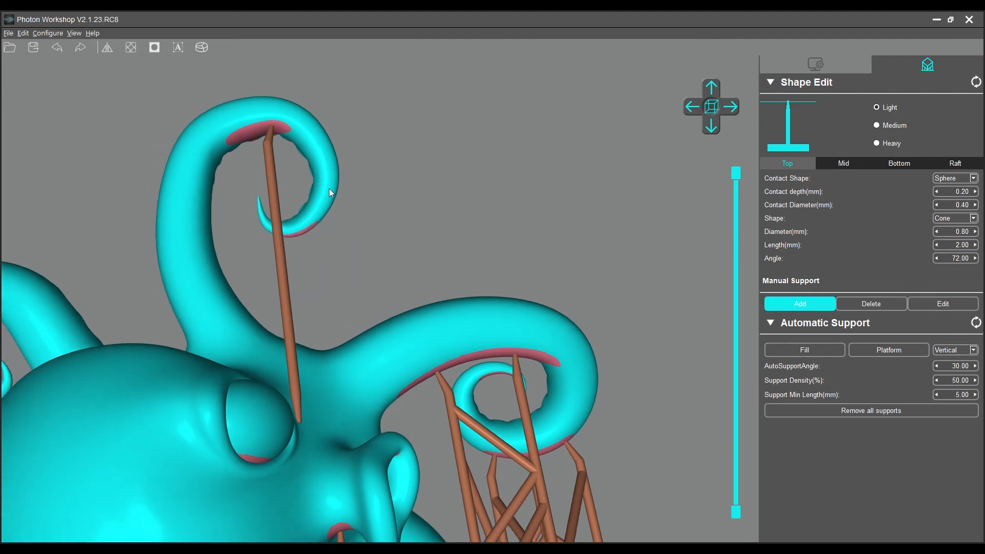
click(242, 137)
Step: Slice the view down to the curled tip of the tallest arm and add a support under it
right_drag(299, 195, 144, 242)
right_drag(300, 210, 370, 226)
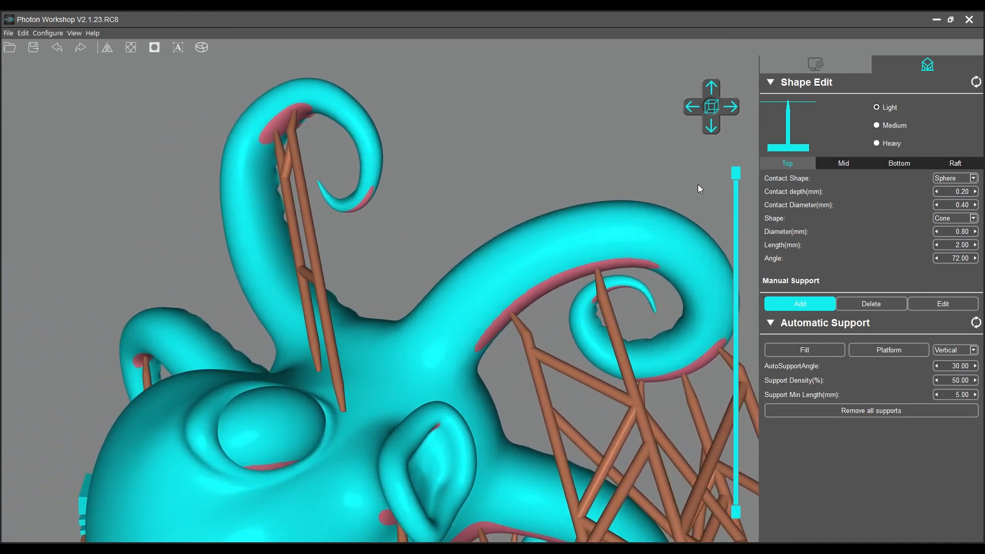
drag(736, 174, 729, 237)
right_drag(374, 216, 347, 230)
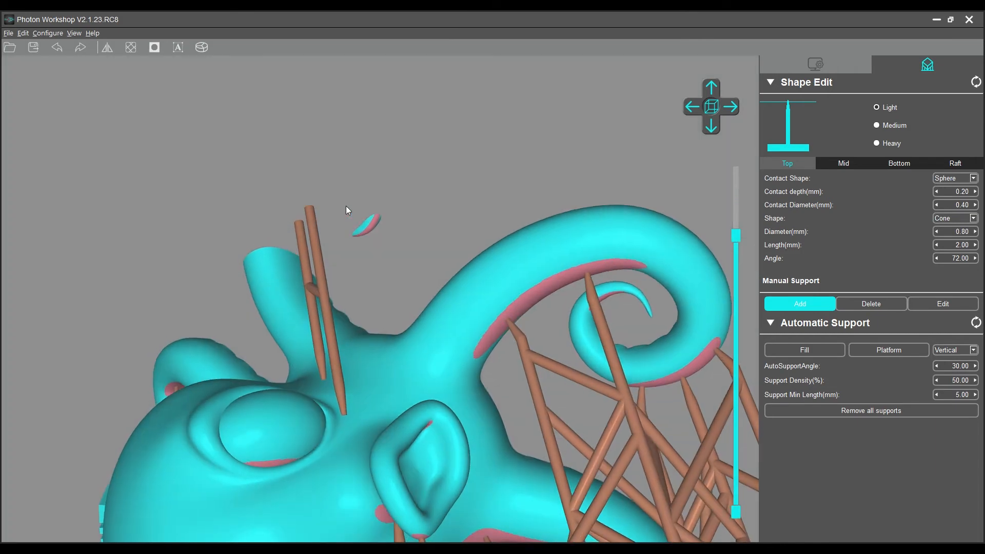
click(372, 229)
Step: Restore the full model view and add a manual support inside the curled tip of the side arm
right_drag(466, 226, 575, 267)
right_drag(111, 233, 254, 190)
right_drag(167, 186, 330, 238)
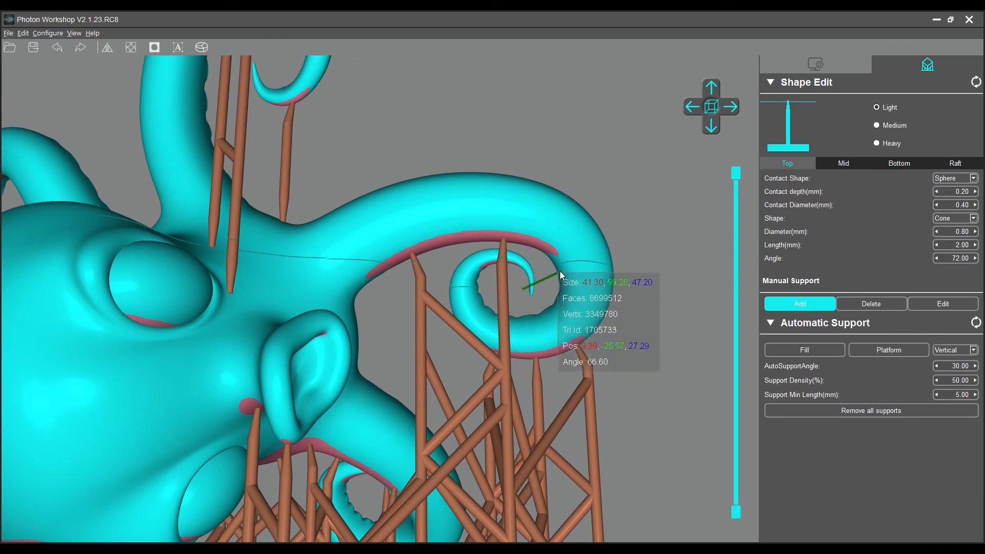
scroll(489, 291, up, 2)
right_drag(404, 296, 460, 251)
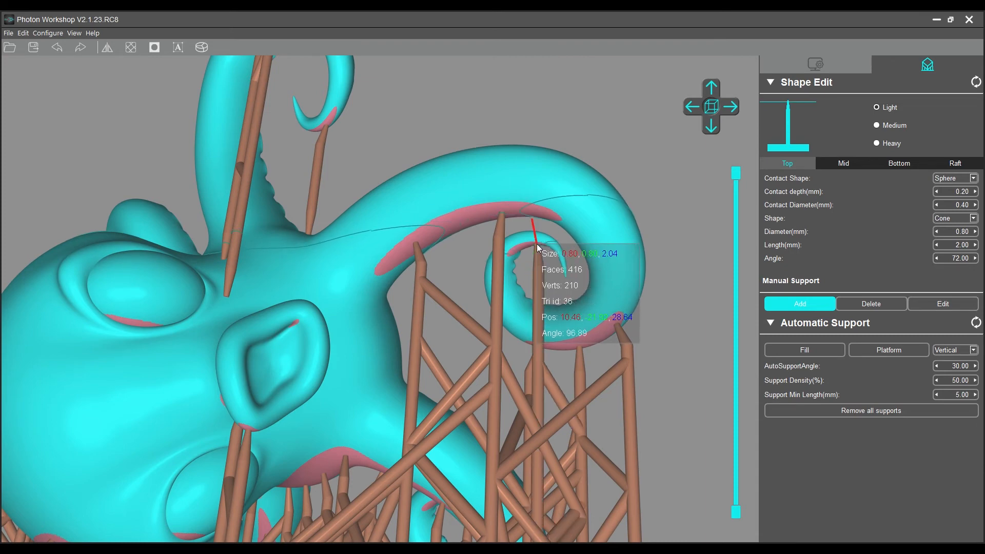
Step: Slice the view down to the tallest arm's curled tip and add a second manual support under its overhang
right_drag(602, 275, 583, 275)
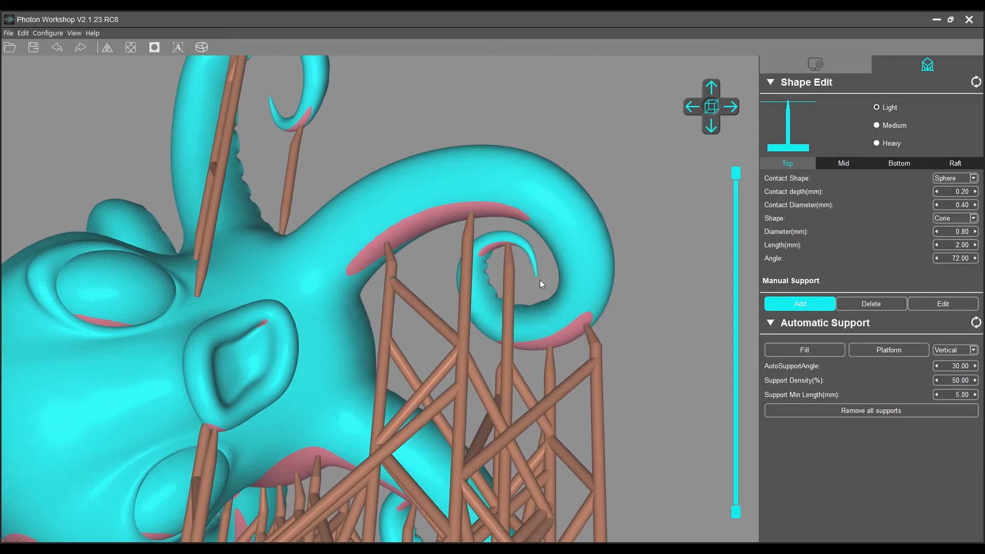
drag(733, 181, 735, 220)
middle_drag(303, 135, 314, 177)
right_drag(314, 177, 410, 174)
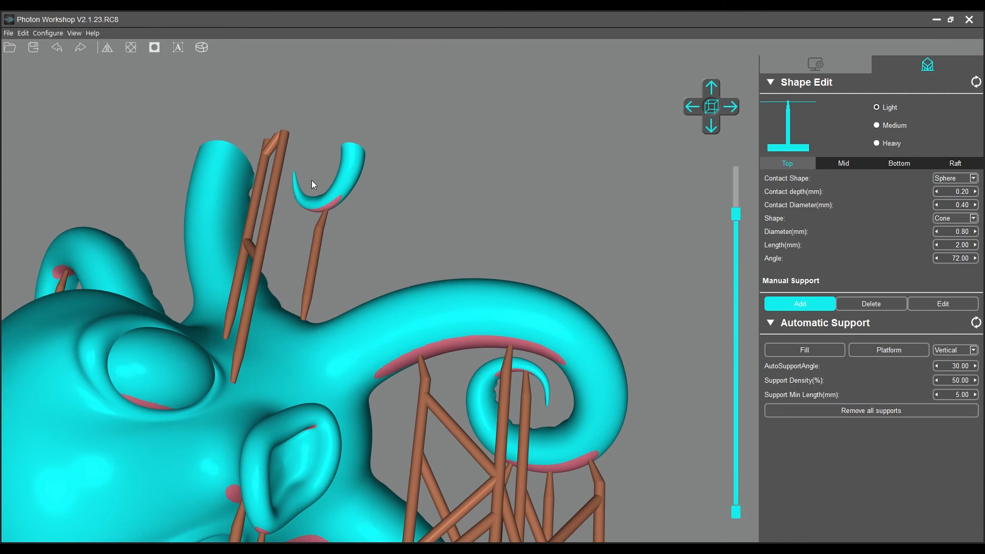
click(340, 195)
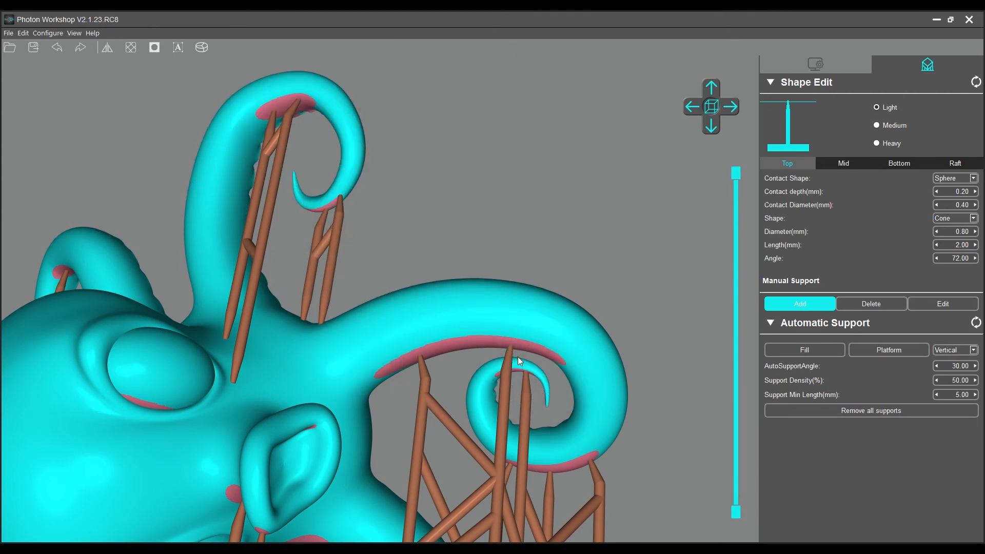
Step: Slice the view down to the side arm's curl and add two manual supports, one inside the curl and one at the pointed tip
drag(740, 174, 759, 306)
right_drag(531, 308, 417, 255)
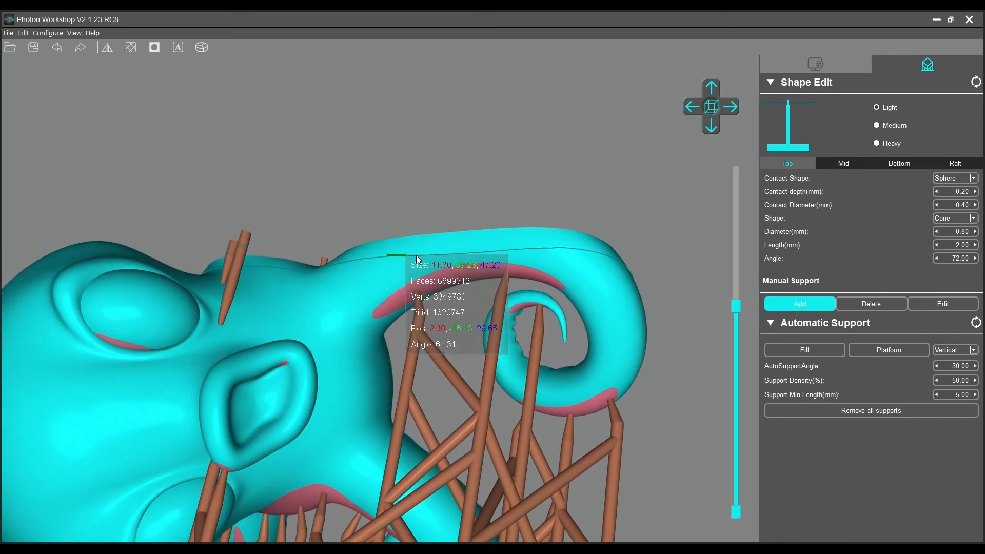
click(522, 307)
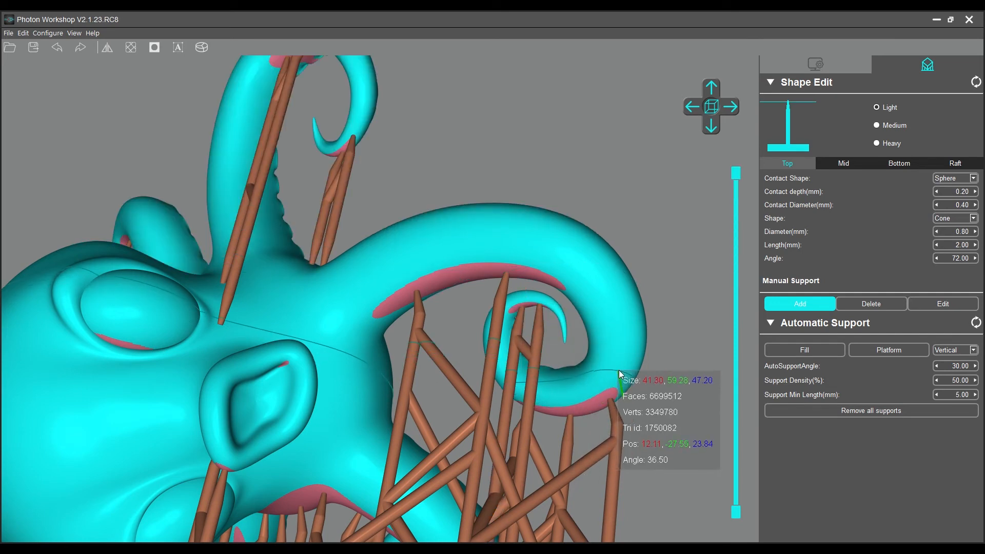
click(564, 340)
Step: Add a manual support to the pointed end of the tallest arm's curled tip
middle_drag(305, 147, 335, 238)
right_drag(399, 212, 463, 215)
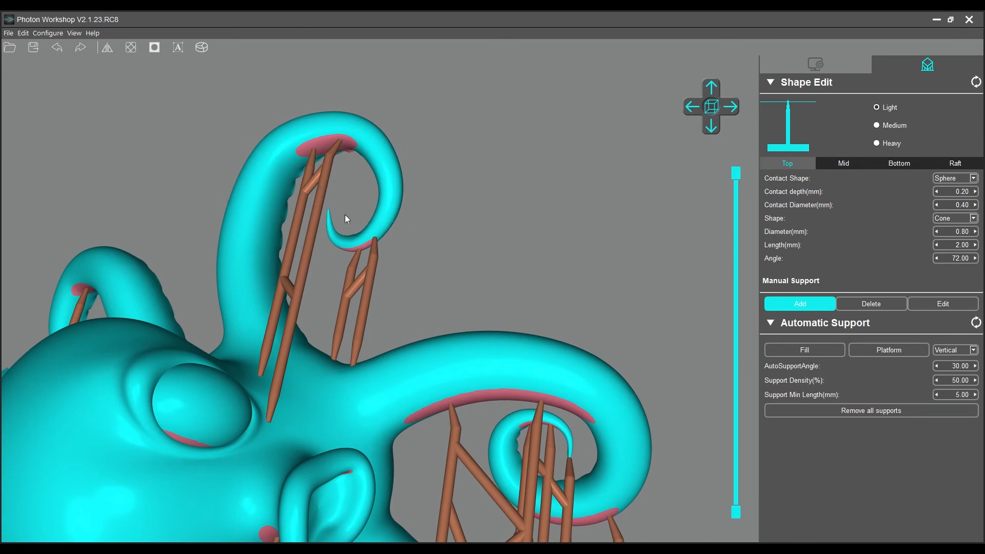
click(328, 211)
Step: Add a manual support at the middle of the bend overhang on the arm behind the lettering and delete the adjacent existing support
right_drag(328, 210, 236, 269)
right_drag(278, 254, 452, 261)
right_drag(401, 241, 639, 249)
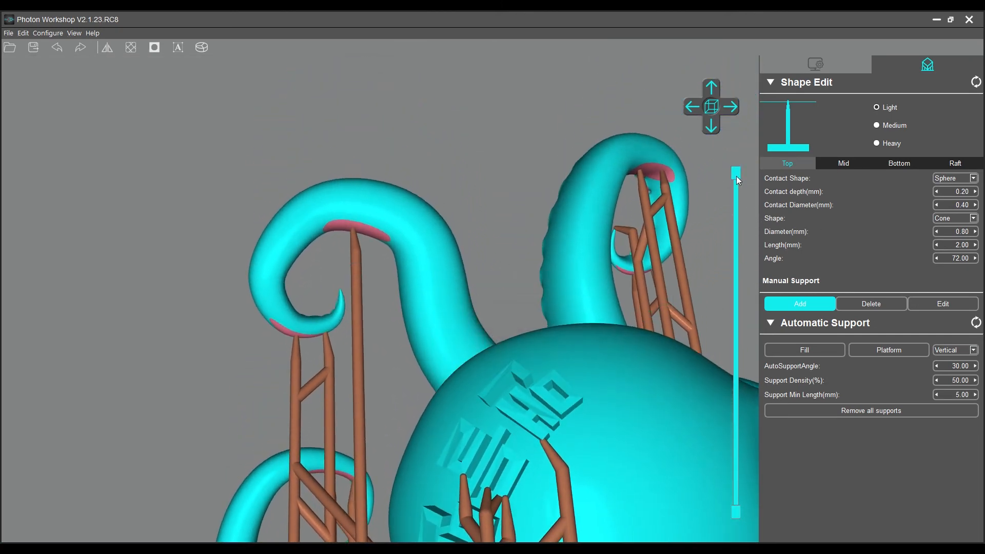
drag(741, 245, 745, 257)
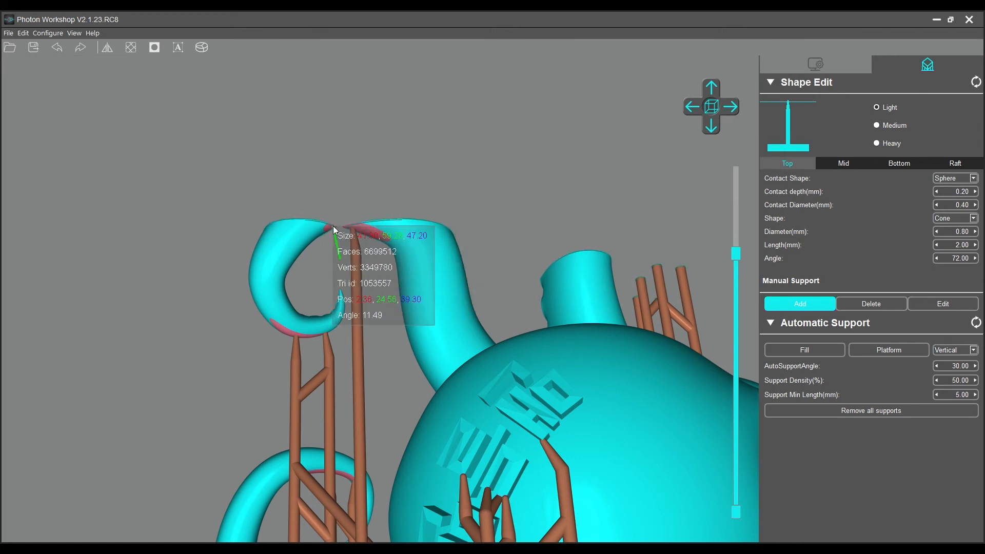
drag(738, 263, 737, 257)
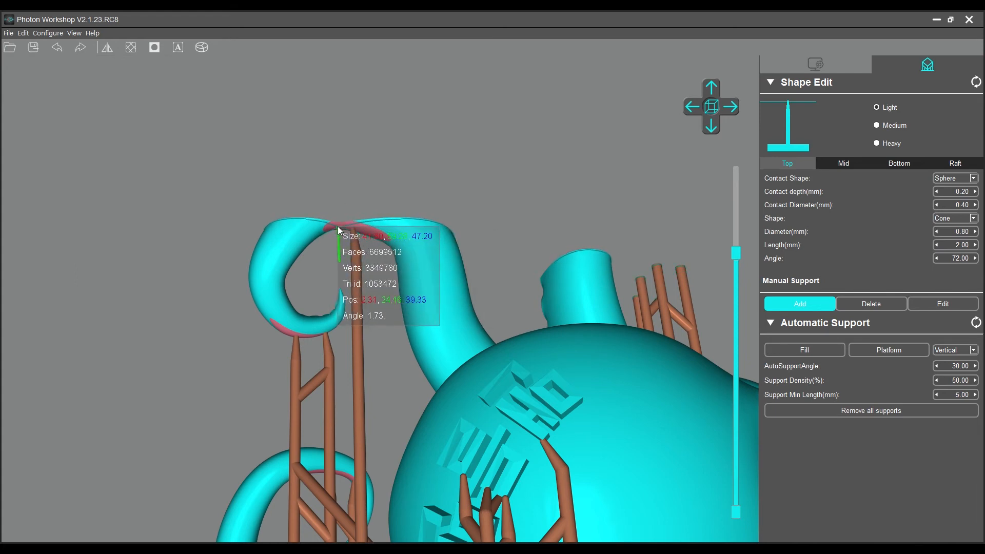
click(340, 227)
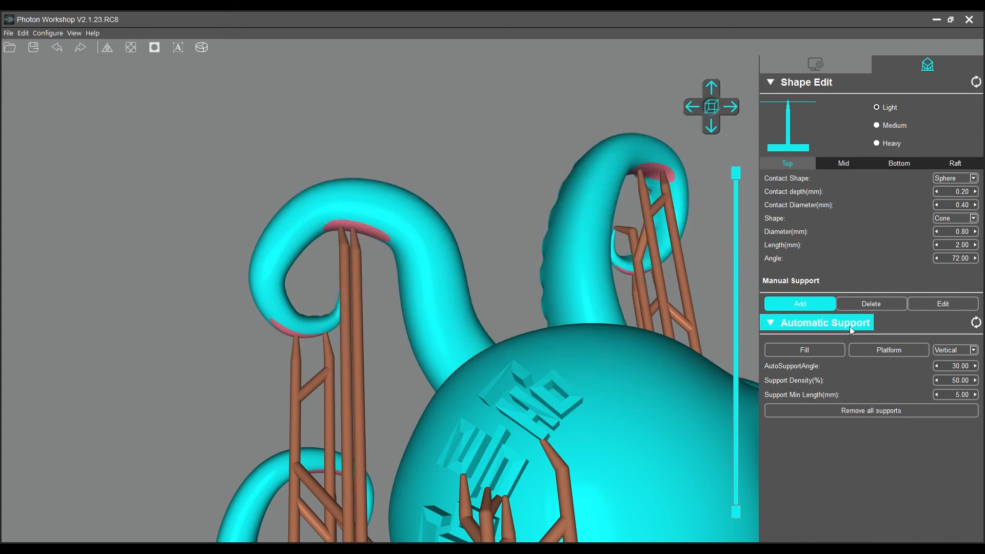
click(359, 288)
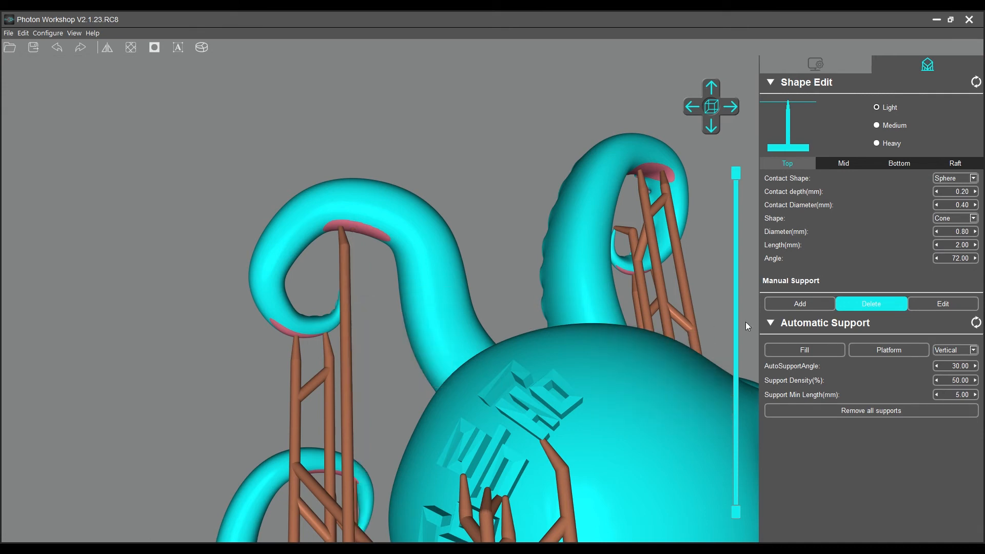
Step: Add two more manual supports at opposite ends of the red bend overhang on the arm behind the lettering
click(802, 305)
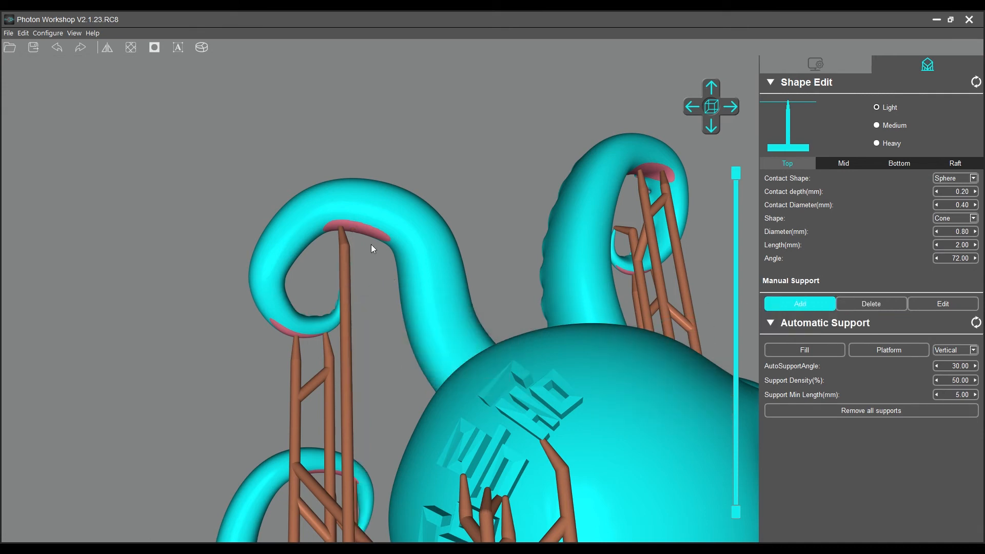
drag(738, 173, 737, 260)
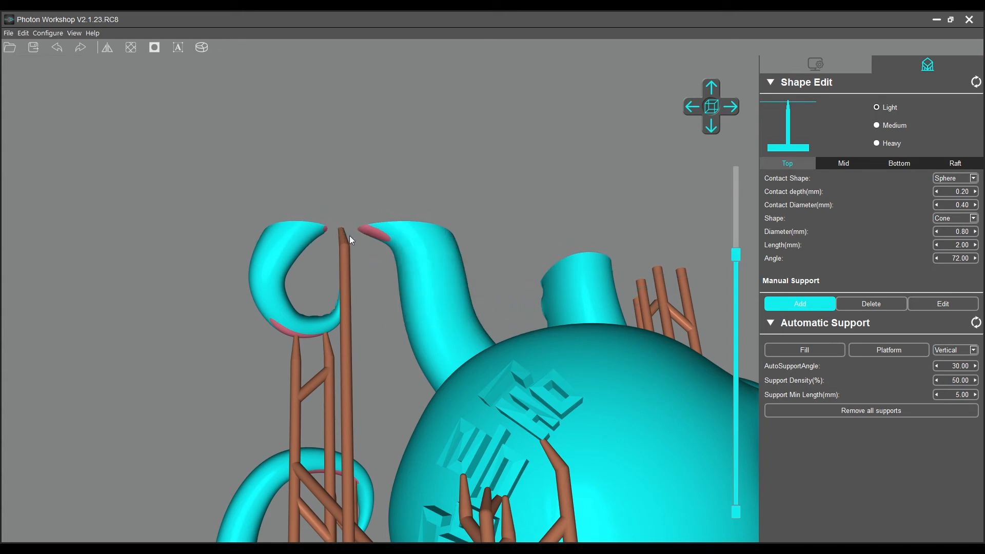
click(327, 230)
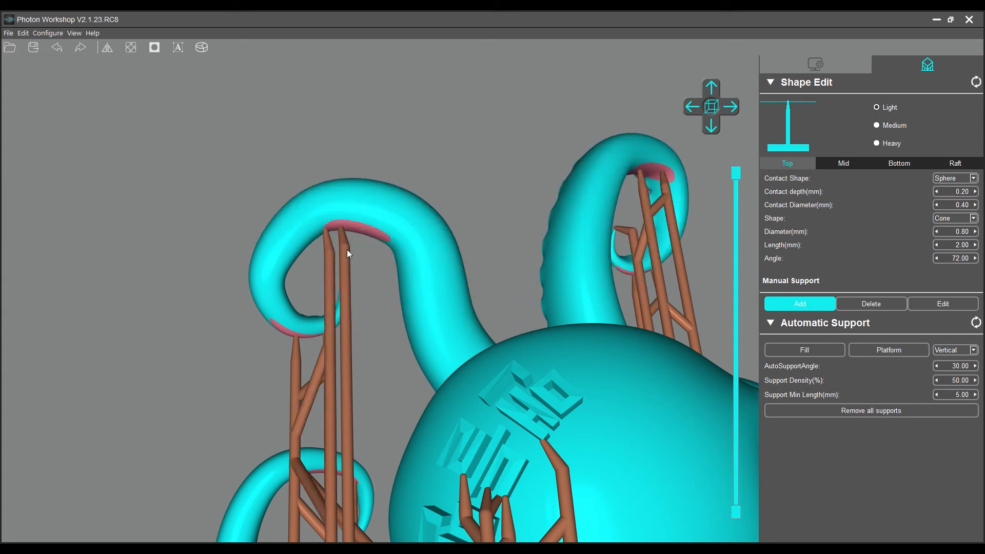
click(375, 235)
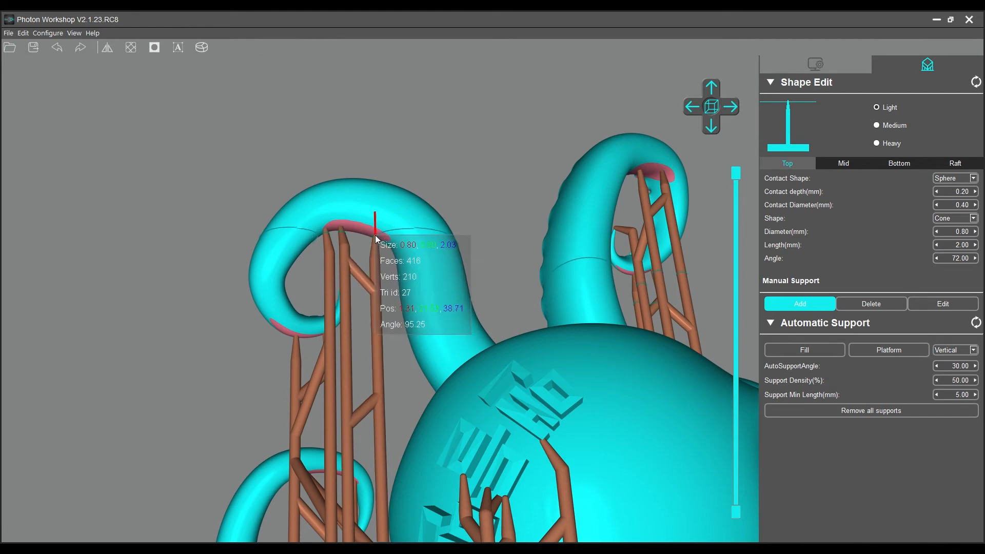
Step: Check the remaining arm tips from several sides and add a manual support to the pointed tip of the low curled arm near the lettering
middle_drag(416, 370, 426, 290)
right_drag(366, 292, 403, 245)
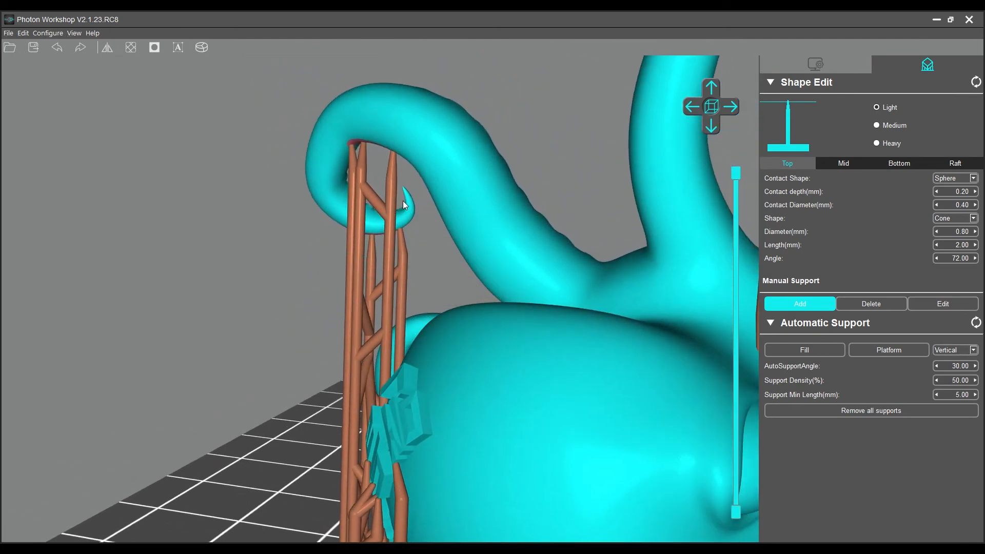
mouse_move(405, 188)
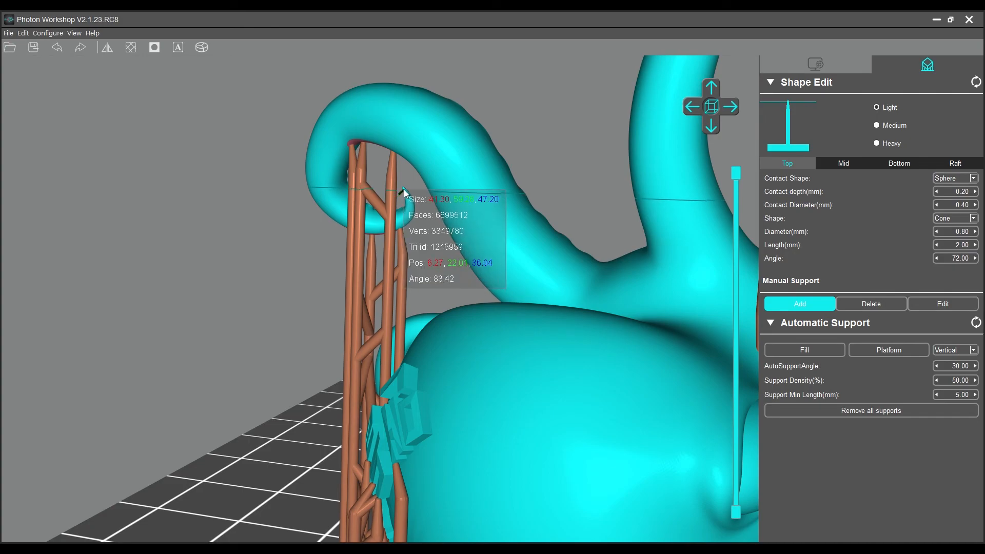
right_drag(461, 243, 457, 339)
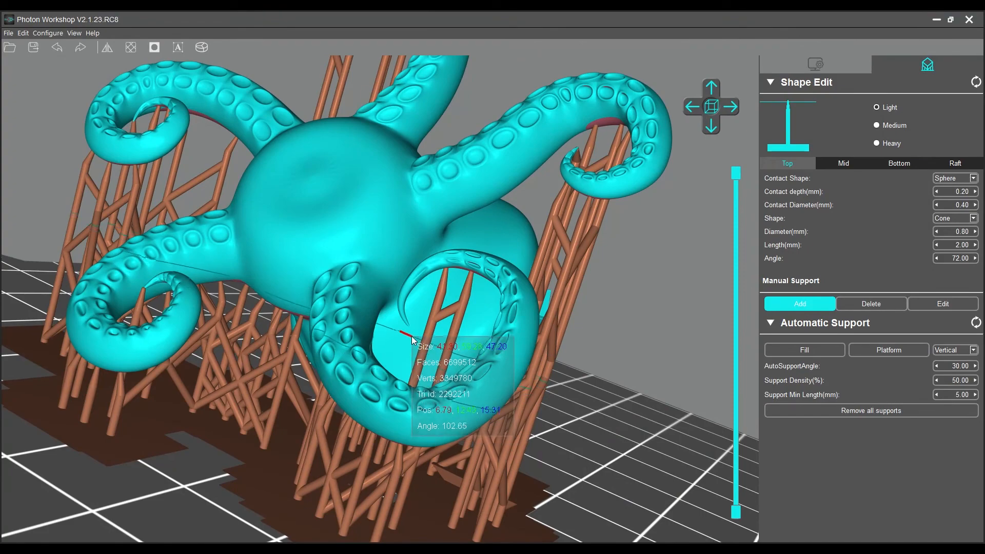
right_drag(431, 328, 397, 232)
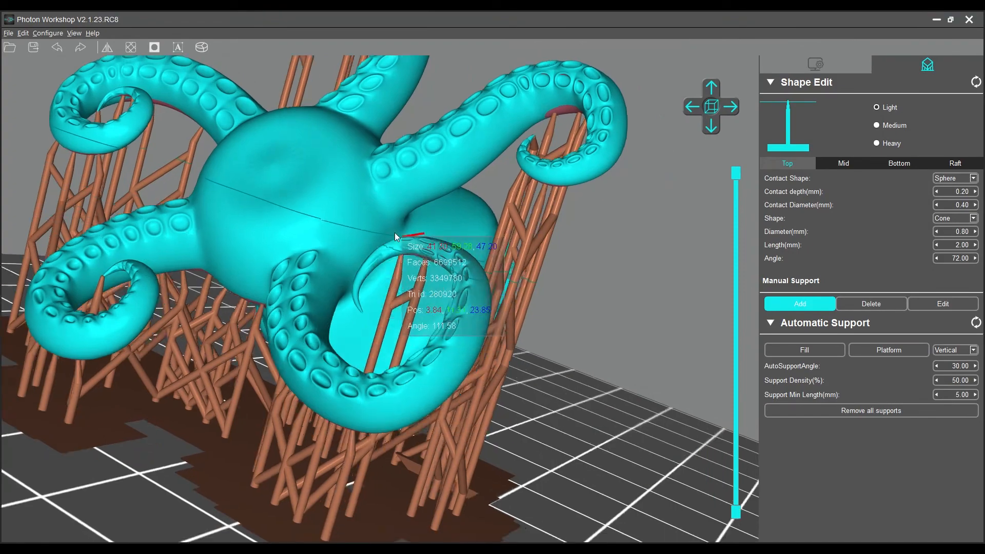
middle_drag(396, 233, 345, 224)
right_drag(344, 223, 1, 241)
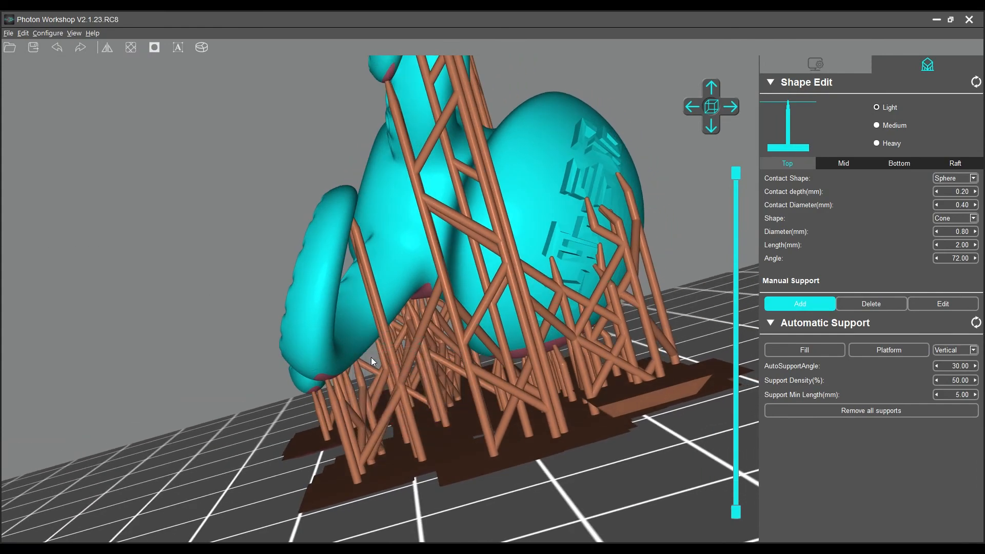
right_drag(371, 357, 263, 374)
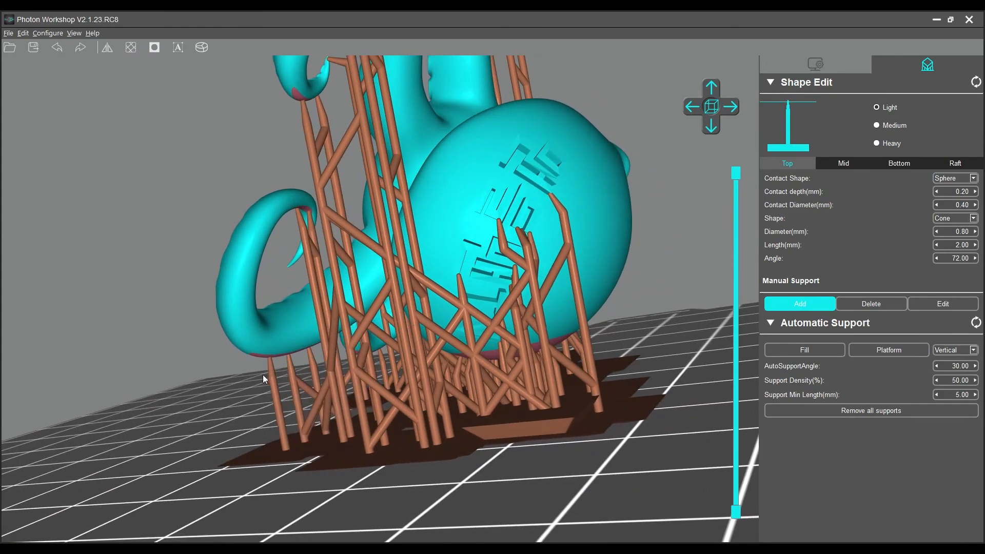
click(287, 268)
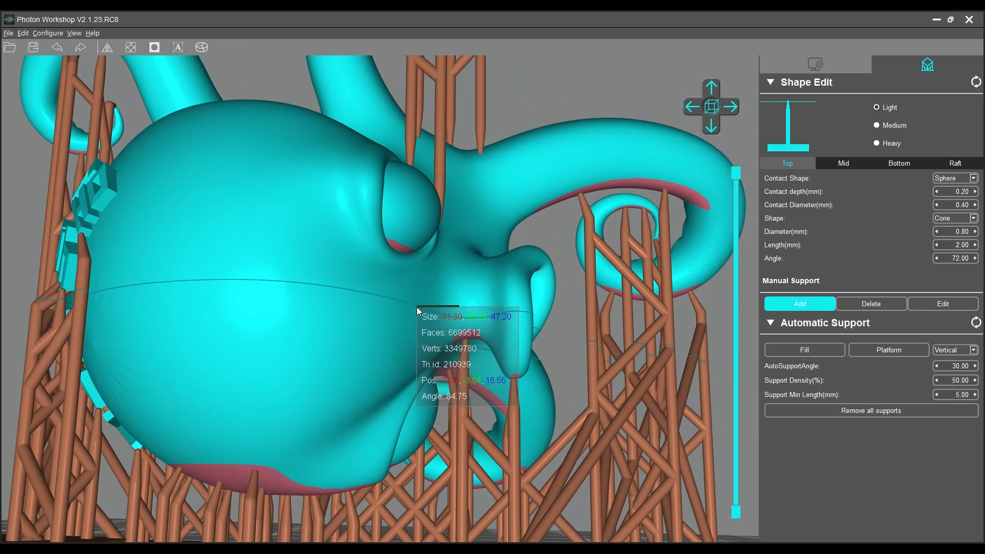
Step: Examine the head and its supports layer by layer with the slice view, including from below in the upside-down print orientation
right_drag(352, 303, 343, 277)
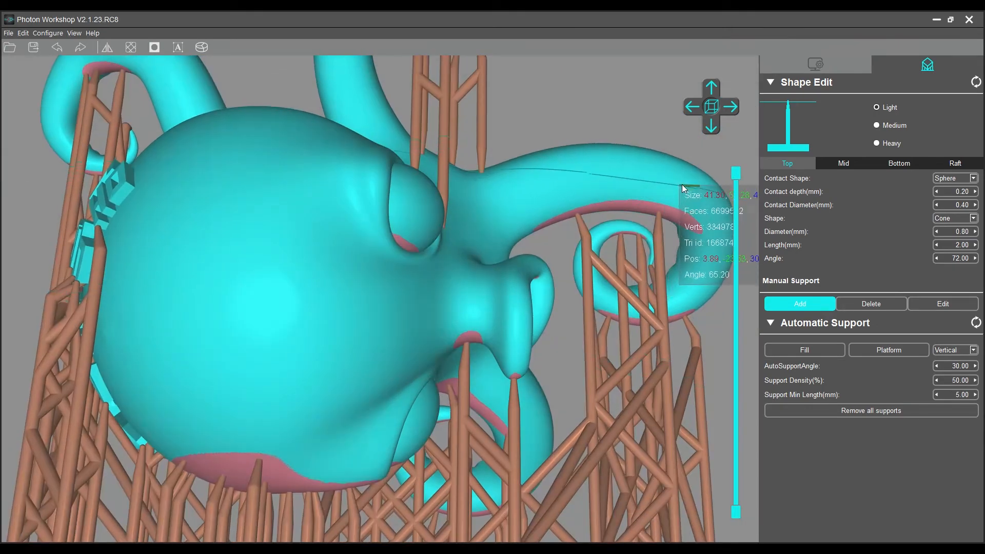
drag(733, 236, 724, 379)
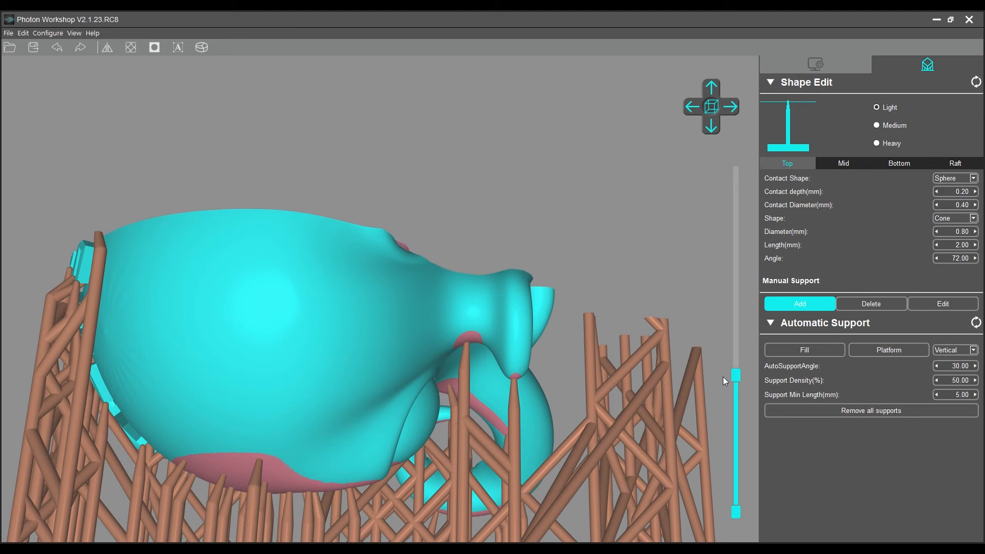
drag(722, 376, 736, 365)
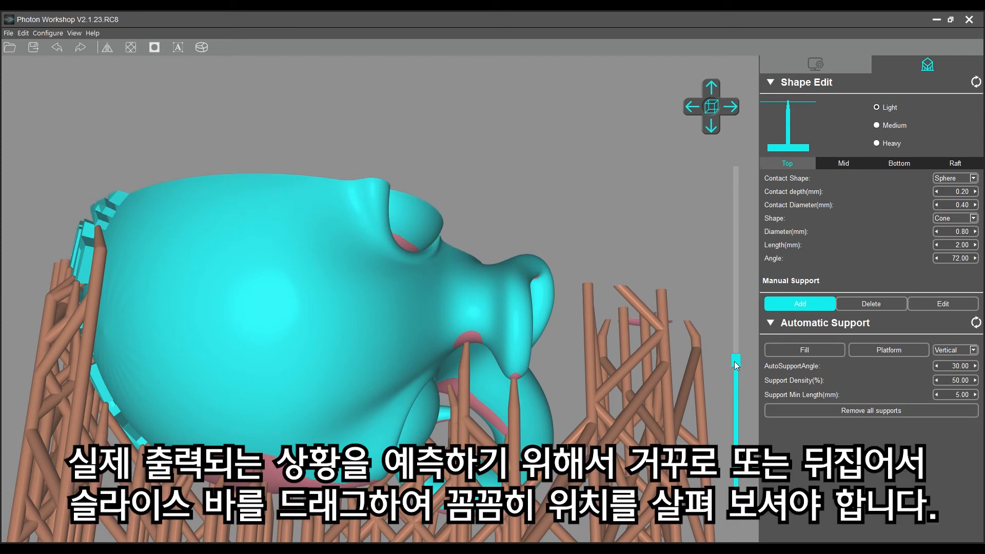
drag(743, 343, 736, 422)
drag(308, 477, 759, 370)
right_drag(566, 346, 467, 320)
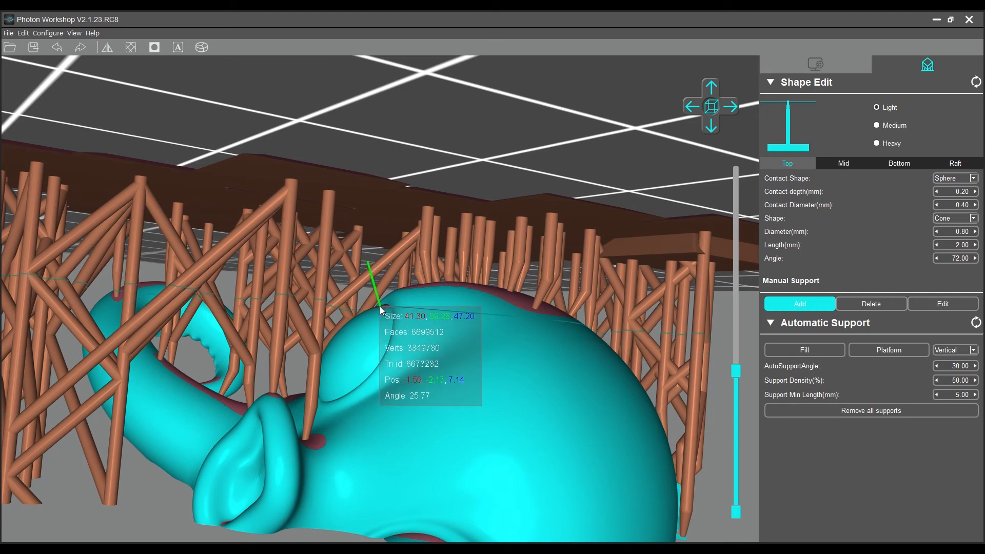
mouse_move(531, 433)
right_down()
mouse_move(509, 438)
mouse_move(534, 419)
right_up()
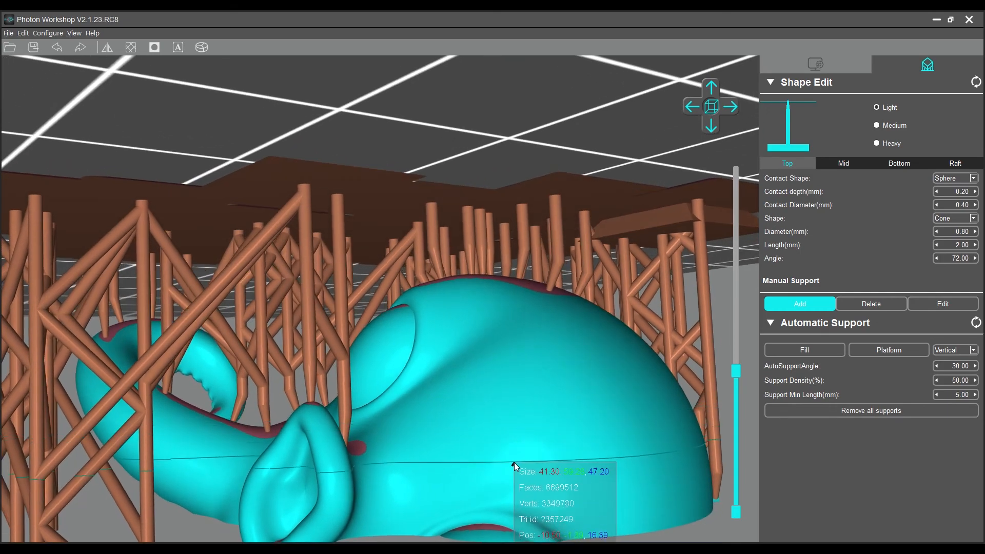
scroll(512, 463, down, 3)
right_drag(510, 463, 457, 409)
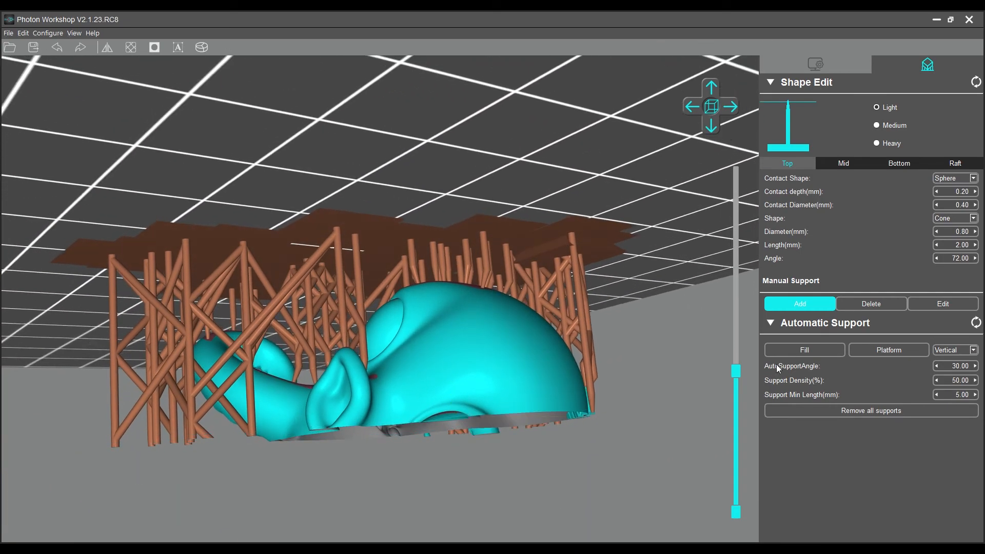
Step: Slice the view at the underside of the upper eye and add a manual support under its red overhang
drag(737, 375, 742, 374)
right_drag(453, 367, 455, 431)
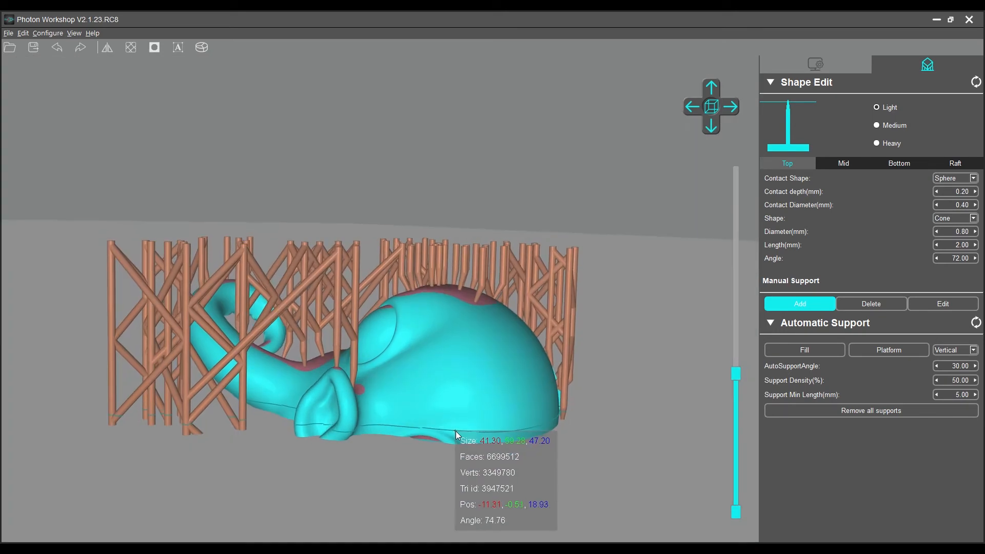
click(425, 439)
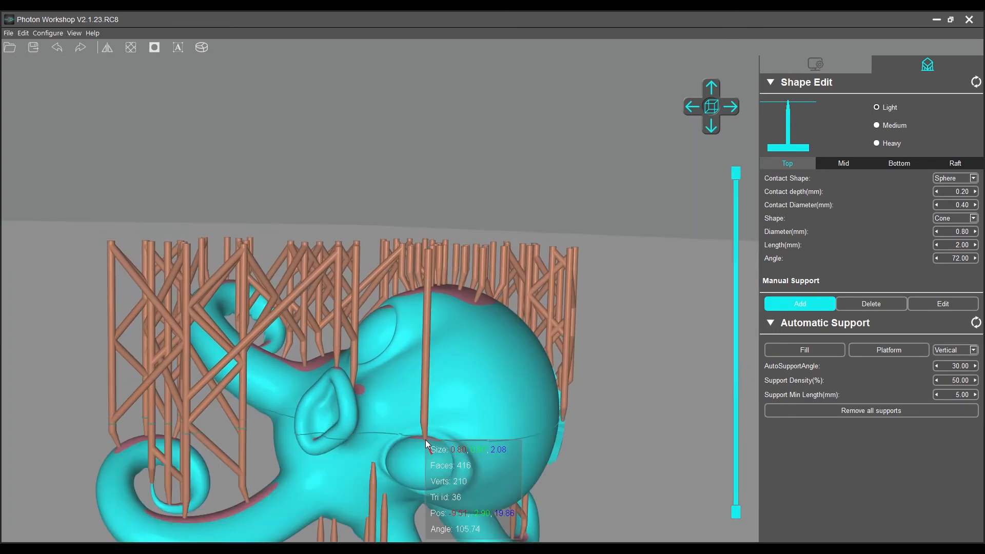
Step: Examine the complete octopus and the distribution of its supports from all sides
right_drag(546, 380, 392, 263)
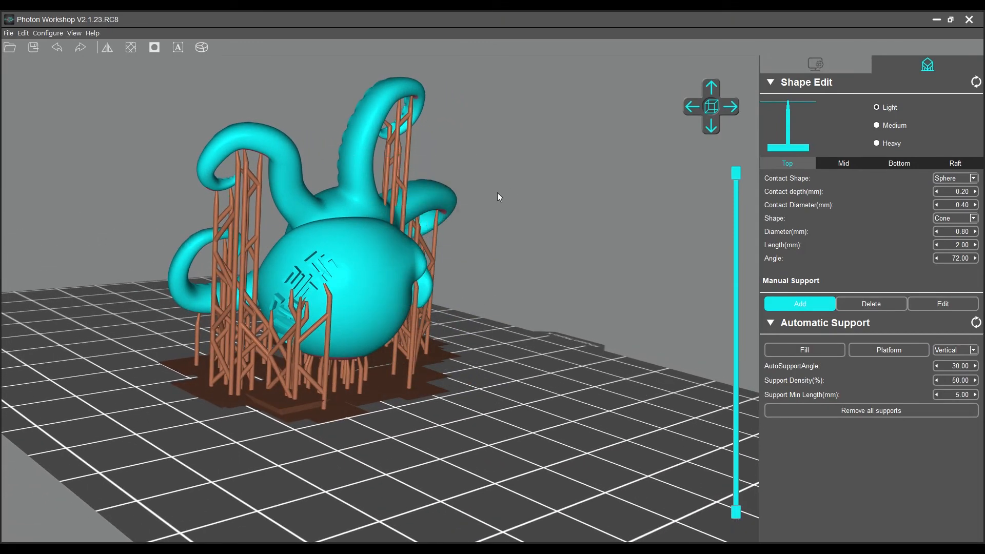
right_drag(416, 287, 496, 271)
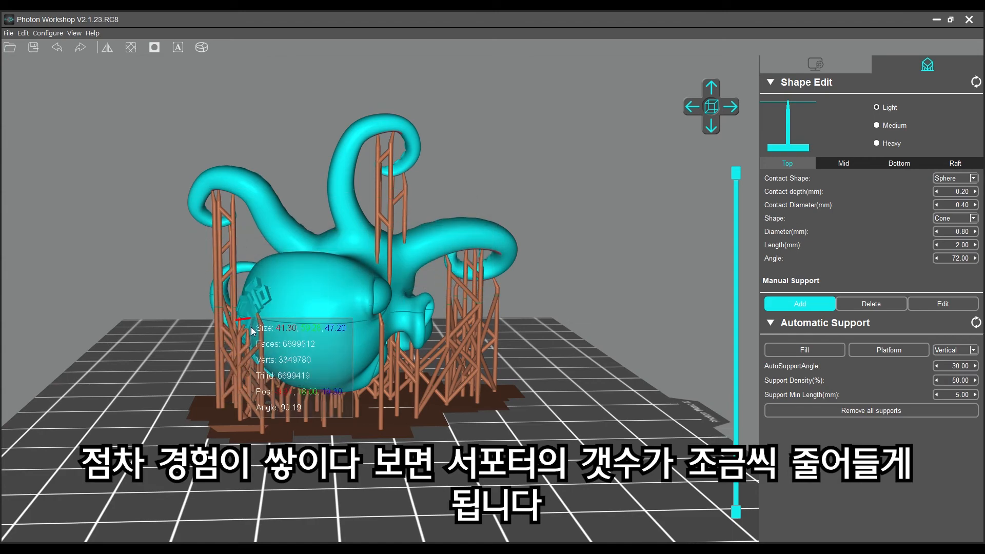
mouse_move(412, 489)
right_down()
mouse_move(345, 483)
mouse_move(412, 506)
right_up()
right_drag(154, 413, 630, 230)
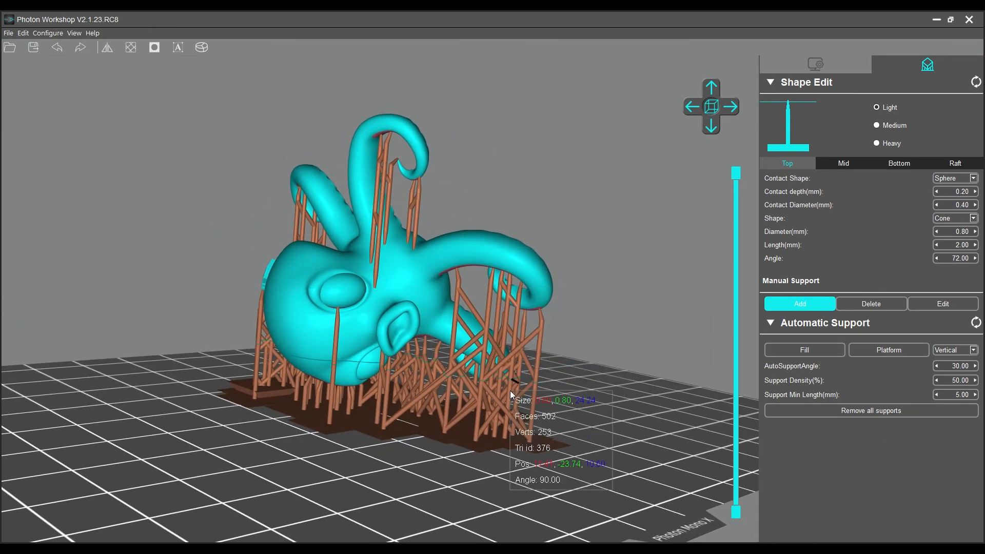
right_drag(388, 417, 455, 423)
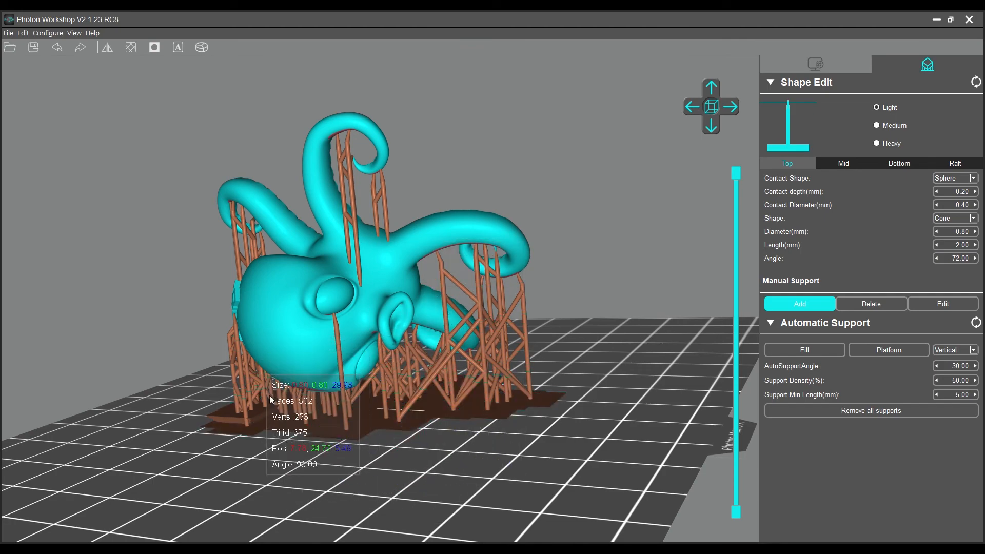
drag(353, 437, 580, 241)
drag(275, 448, 439, 432)
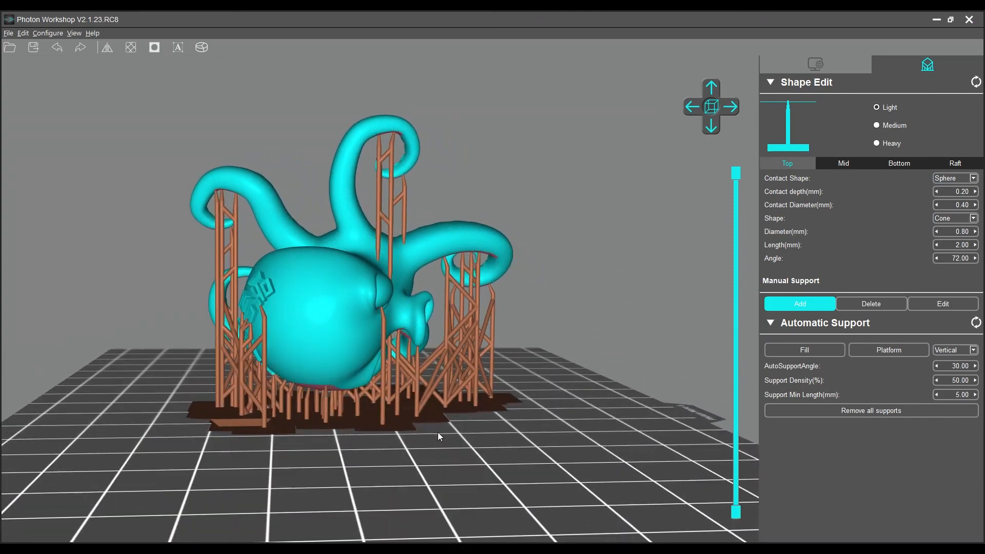
Step: Inspect the supports and raft under the head and curled arms once more, from the side and the sucker side, over the full layer range
drag(494, 396, 375, 405)
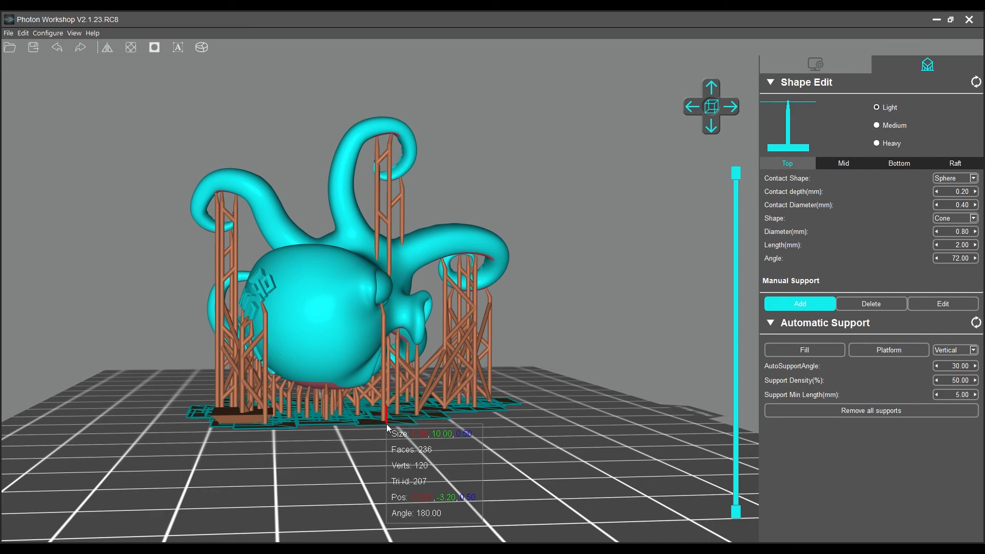
right_drag(381, 428, 270, 368)
right_drag(309, 433, 383, 360)
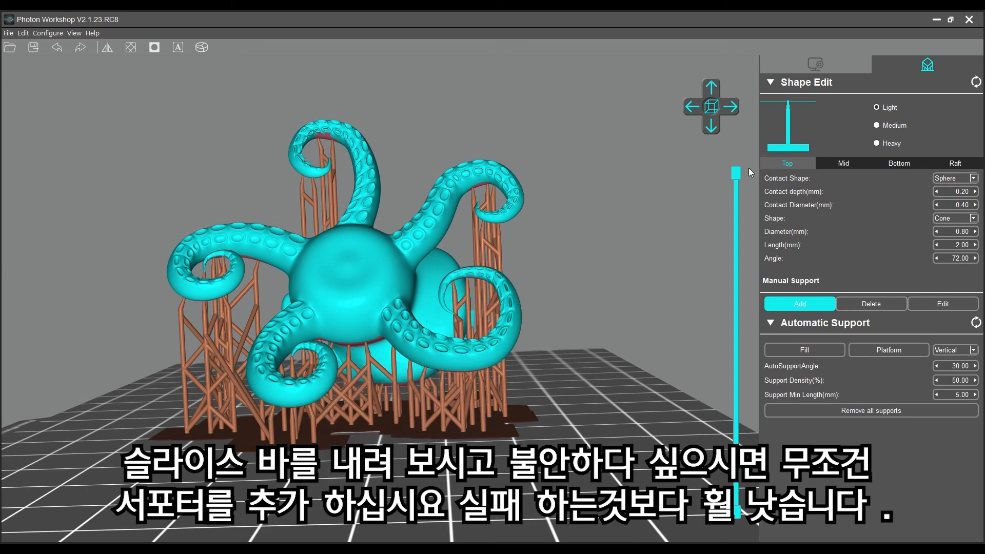
drag(737, 175, 759, 174)
mouse_move(591, 260)
mouse_down()
mouse_move(504, 275)
mouse_move(349, 343)
mouse_move(151, 348)
mouse_up()
drag(432, 417, 272, 382)
mouse_move(470, 361)
mouse_down()
mouse_move(445, 365)
mouse_move(404, 330)
mouse_move(444, 282)
mouse_up()
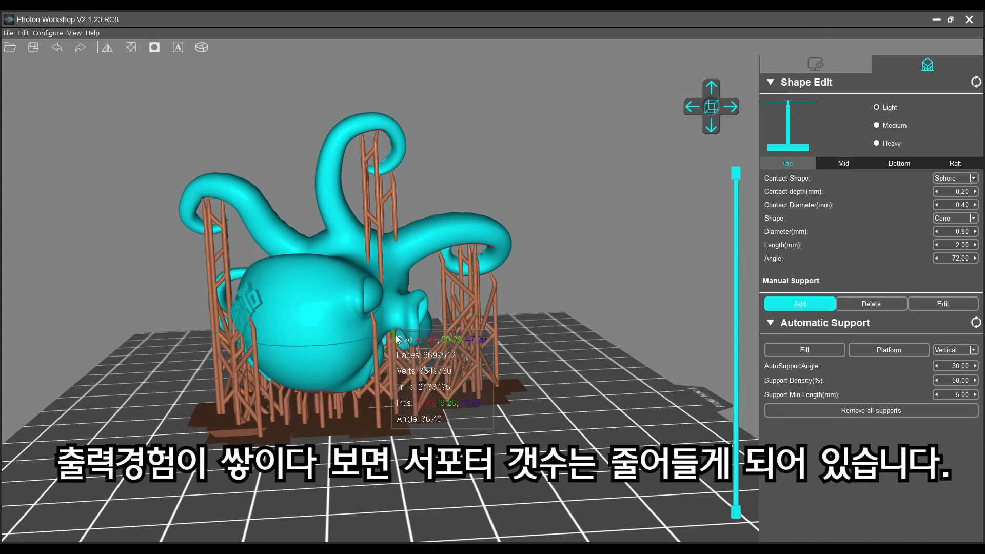
Step: Check the supports around the eyes and lower head, and switch from support editing to the slice settings
drag(249, 316, 325, 377)
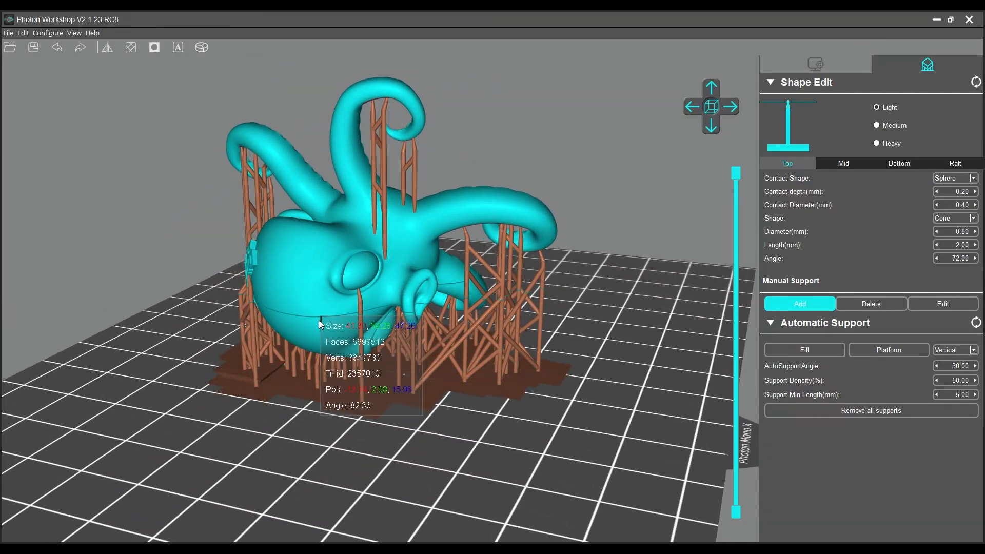
drag(321, 314, 312, 349)
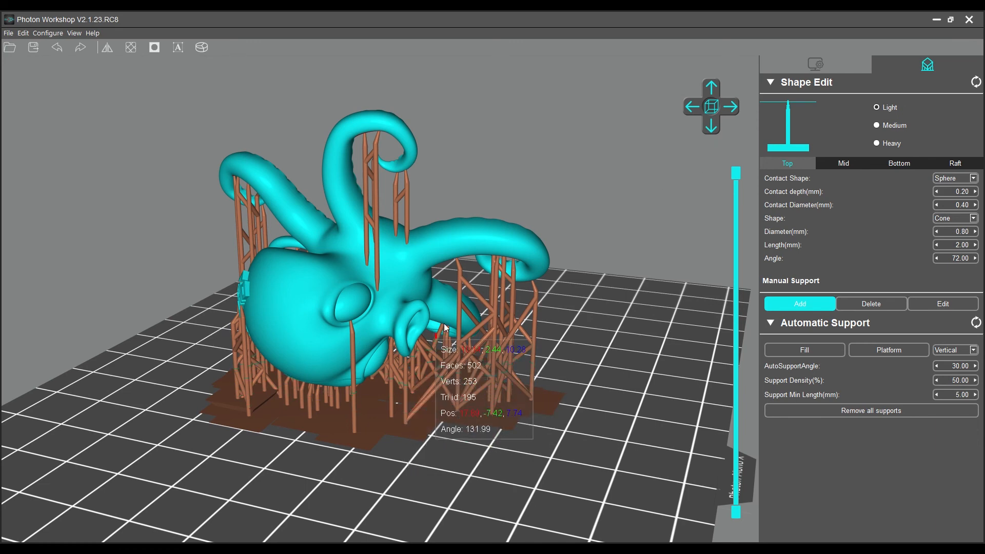
click(814, 64)
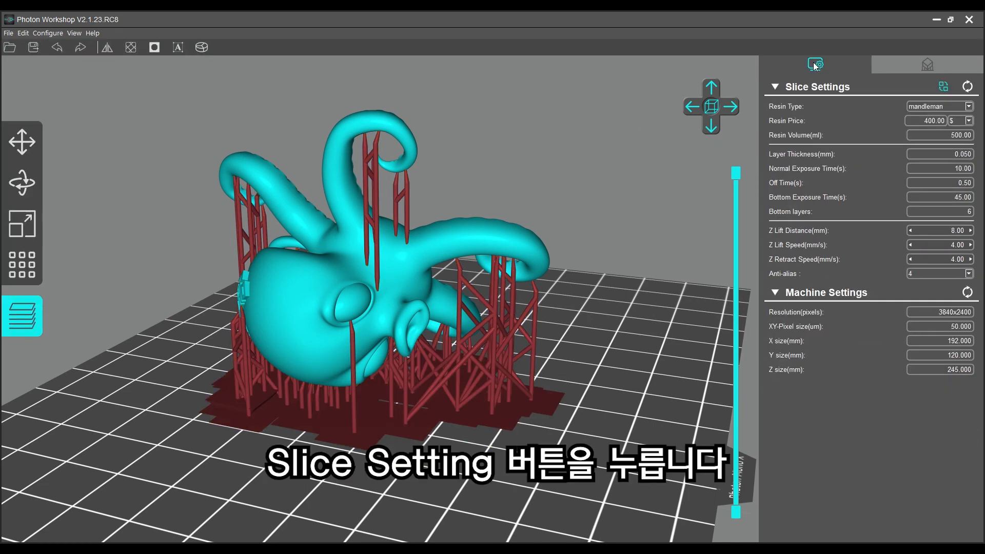